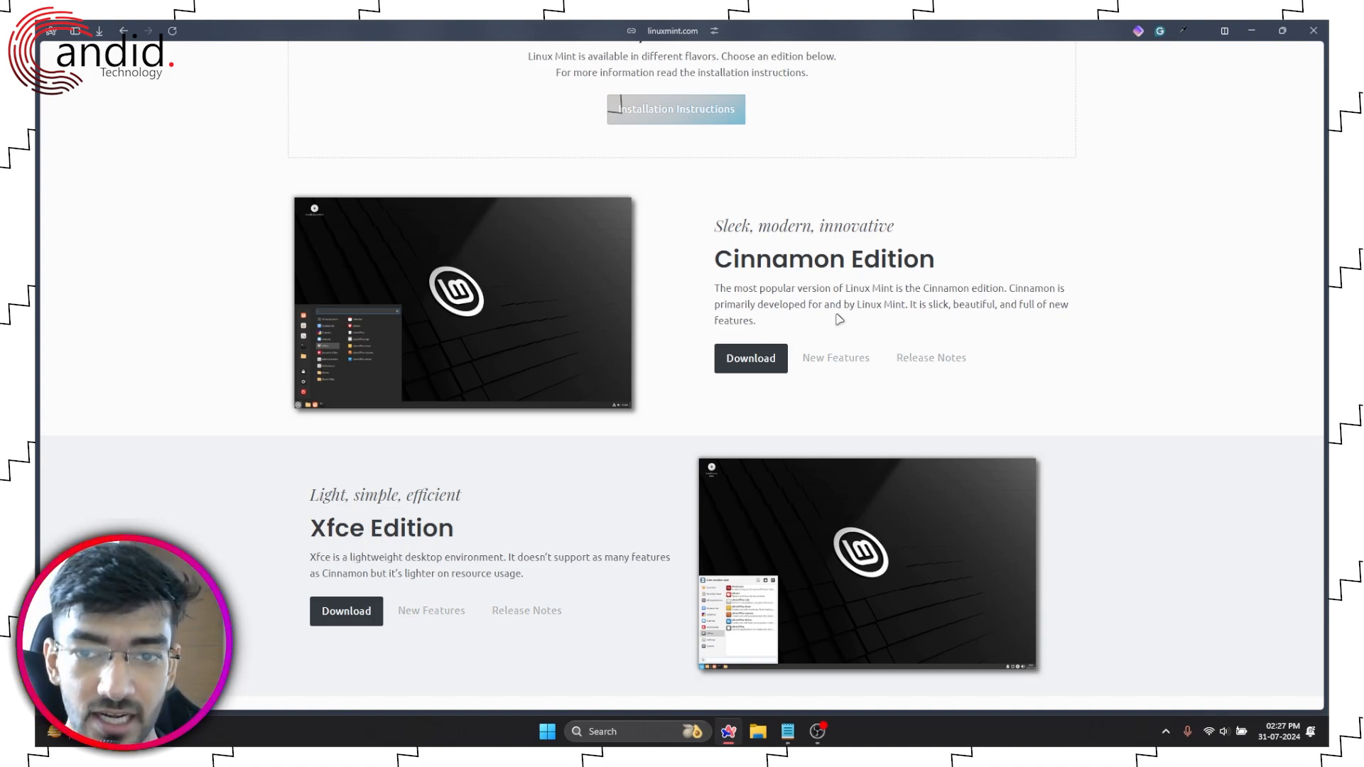
{"action": "scroll", "coordinate": [839, 320], "scroll_direction": "down", "scroll_amount": 3}
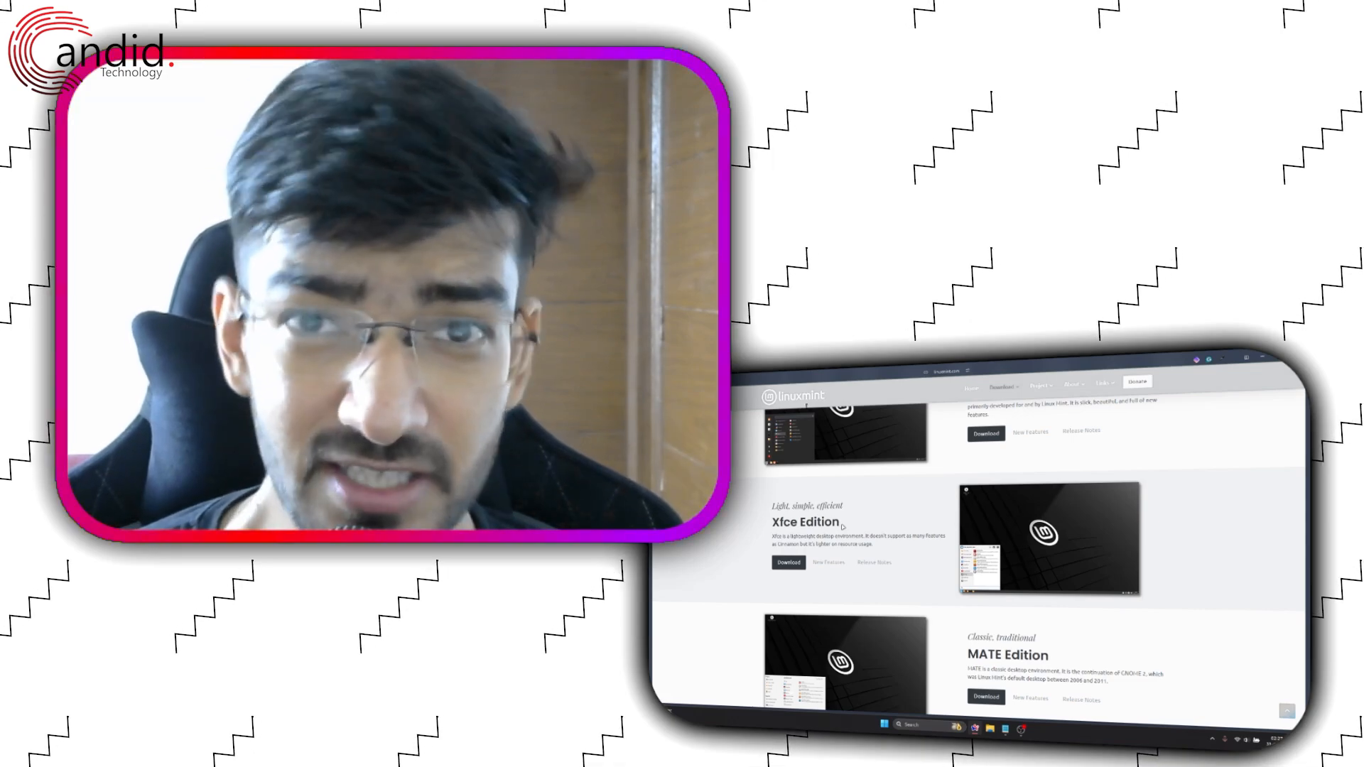
{"action": "scroll", "coordinate": [945, 535], "scroll_direction": "down", "scroll_amount": 3}
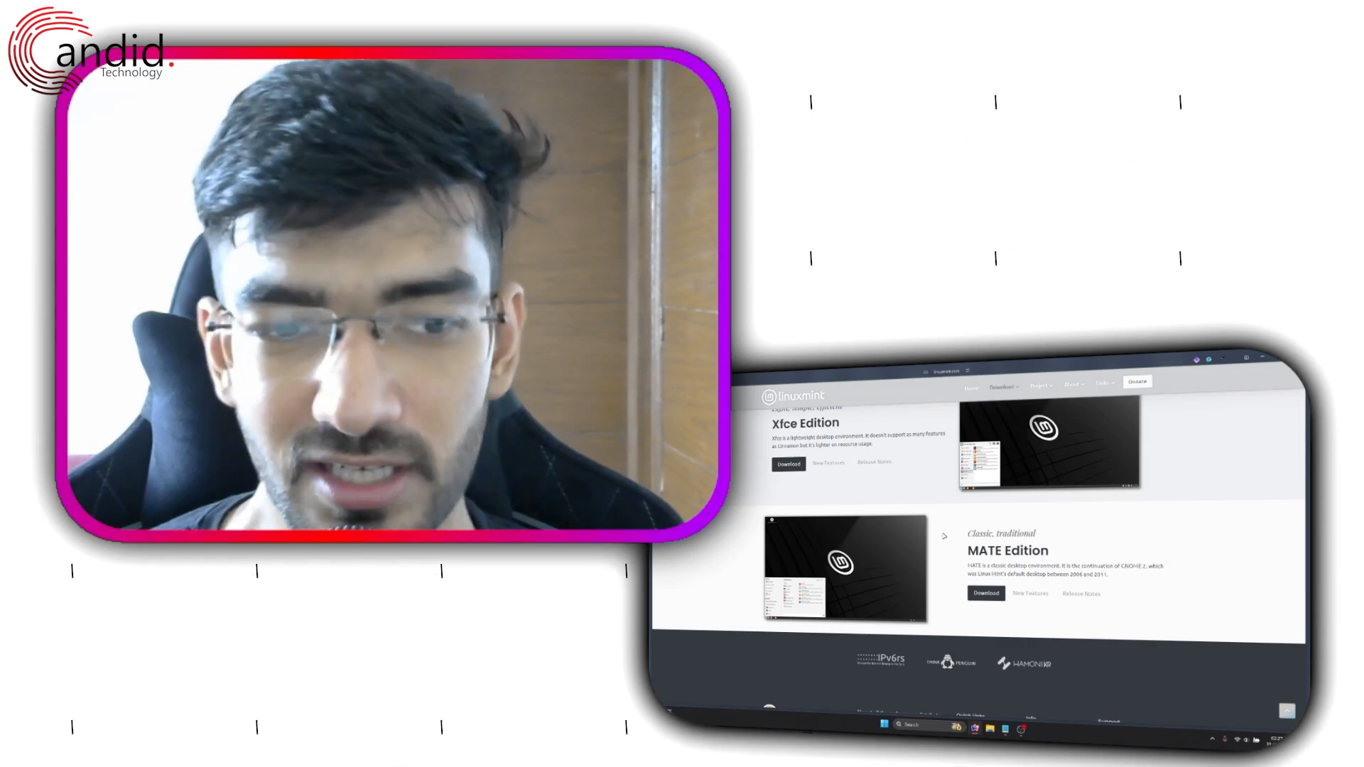
{"action": "scroll", "coordinate": [945, 536], "scroll_direction": "up", "scroll_amount": 5}
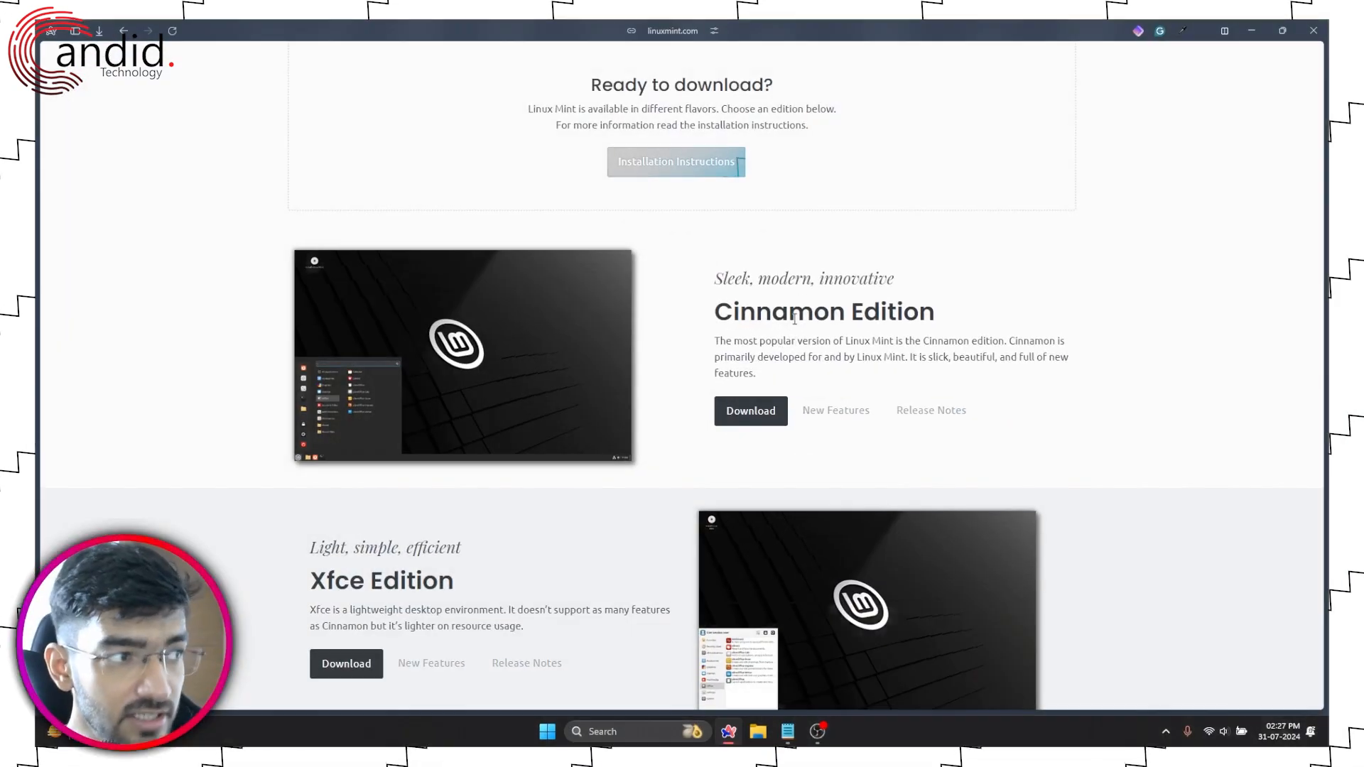
{"action": "scroll", "coordinate": [794, 318], "scroll_direction": "up", "scroll_amount": 1}
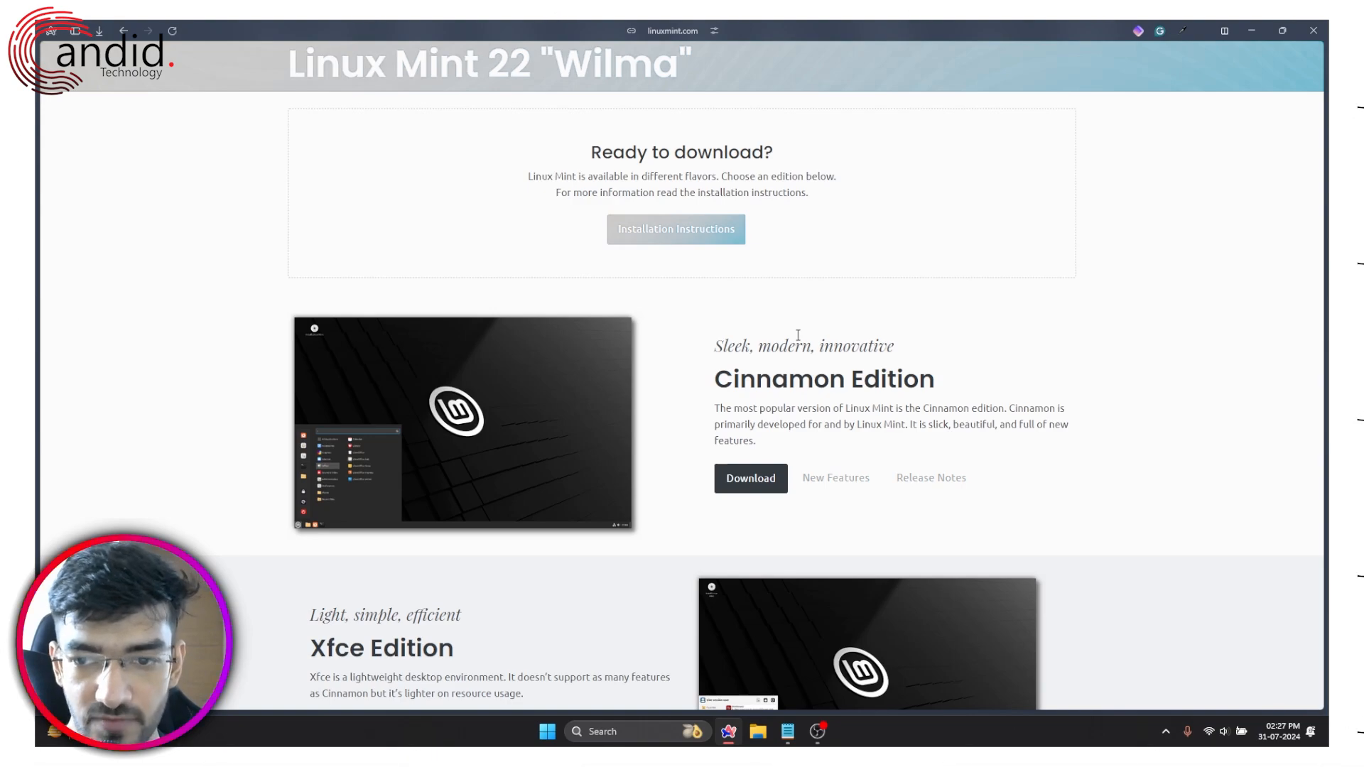
Step: Open the Cinnamon Edition download page and scroll down to the Asian download mirrors
{"action": "left_click", "coordinate": [759, 477]}
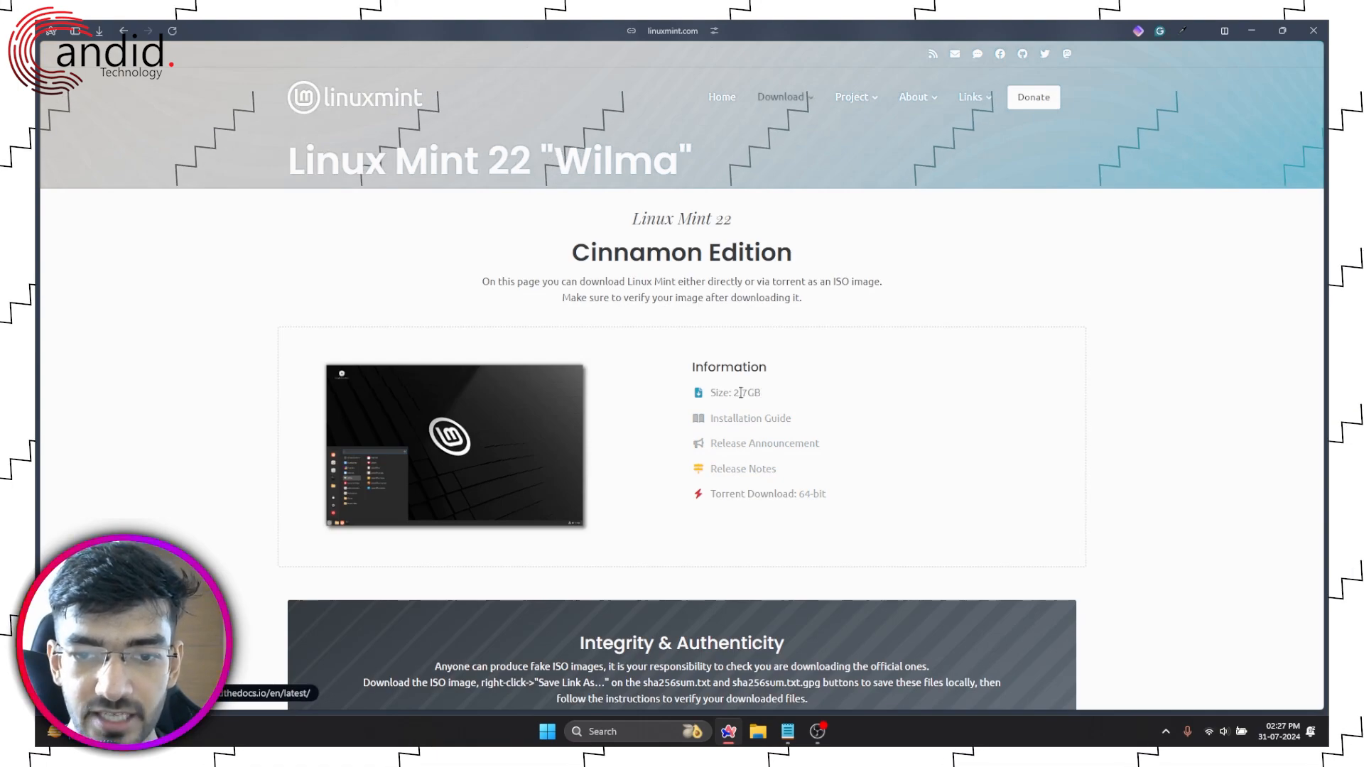
{"action": "scroll", "coordinate": [742, 395], "scroll_direction": "down", "scroll_amount": 2}
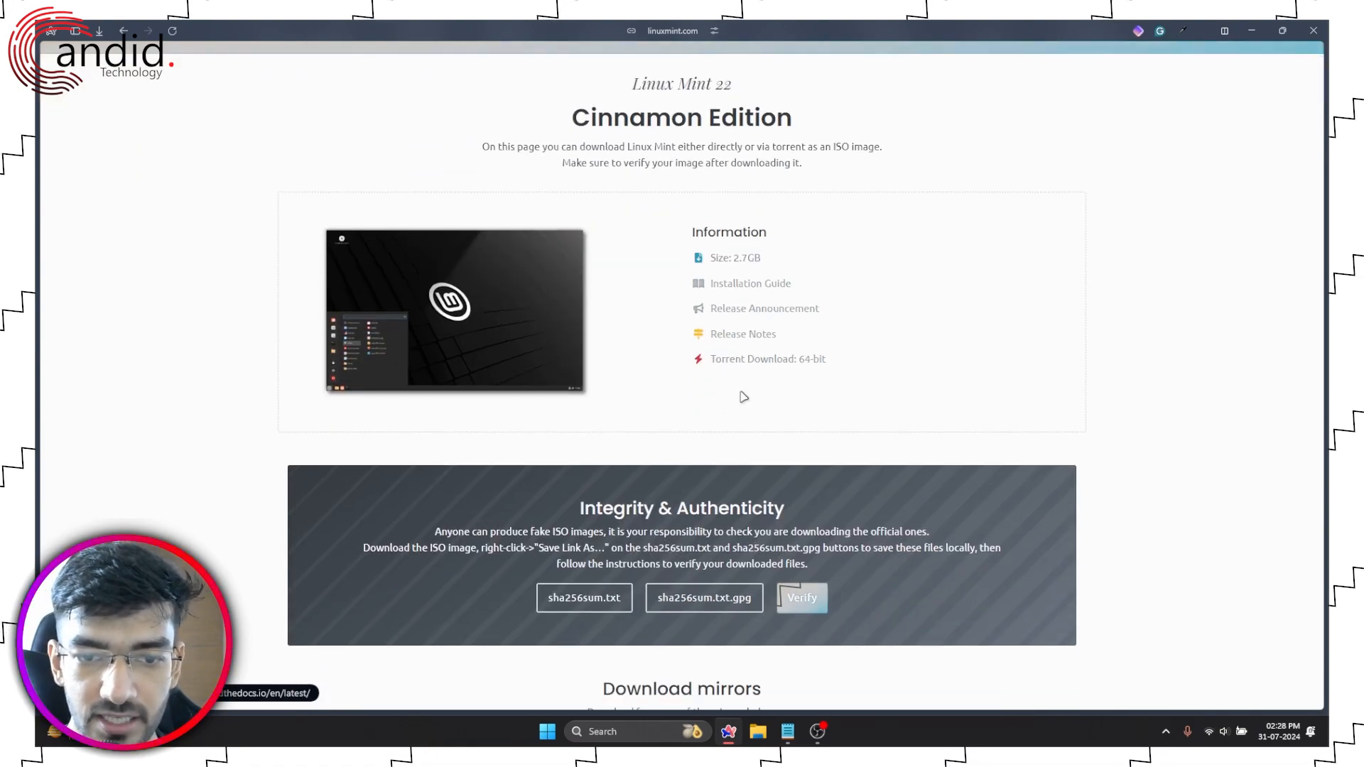
{"action": "scroll", "coordinate": [741, 395], "scroll_direction": "down", "scroll_amount": 3}
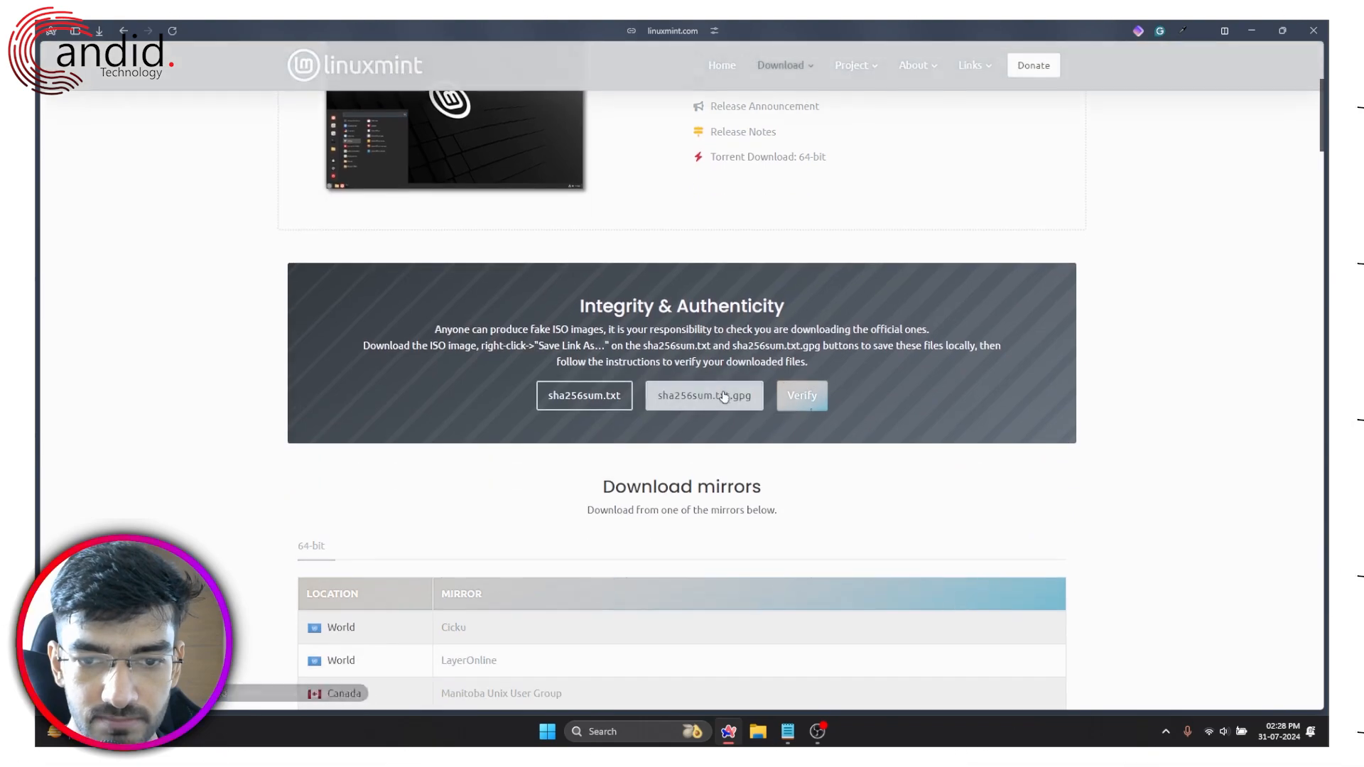
{"action": "scroll", "coordinate": [796, 395], "scroll_direction": "down", "scroll_amount": 4}
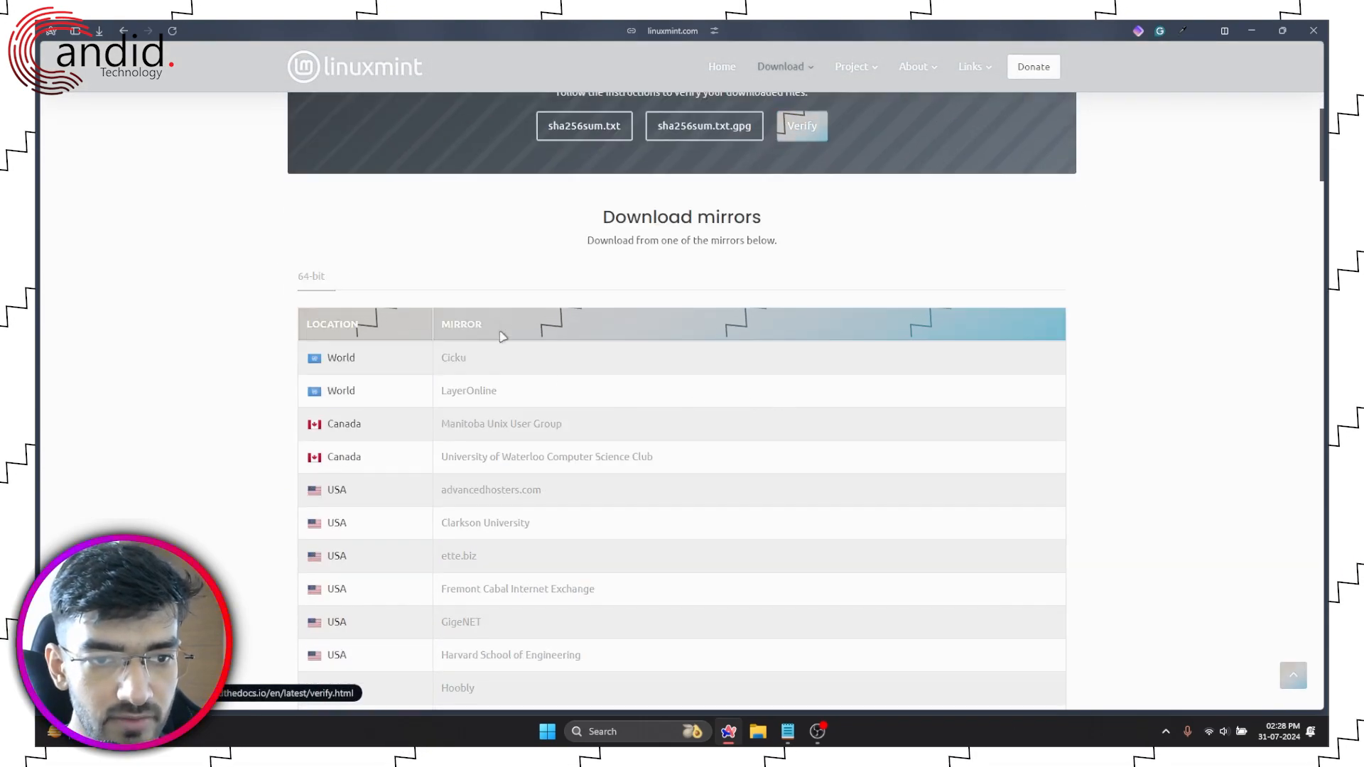
{"action": "scroll", "coordinate": [502, 327], "scroll_direction": "down", "scroll_amount": 1}
{"action": "scroll", "coordinate": [419, 355], "scroll_direction": "down", "scroll_amount": 6}
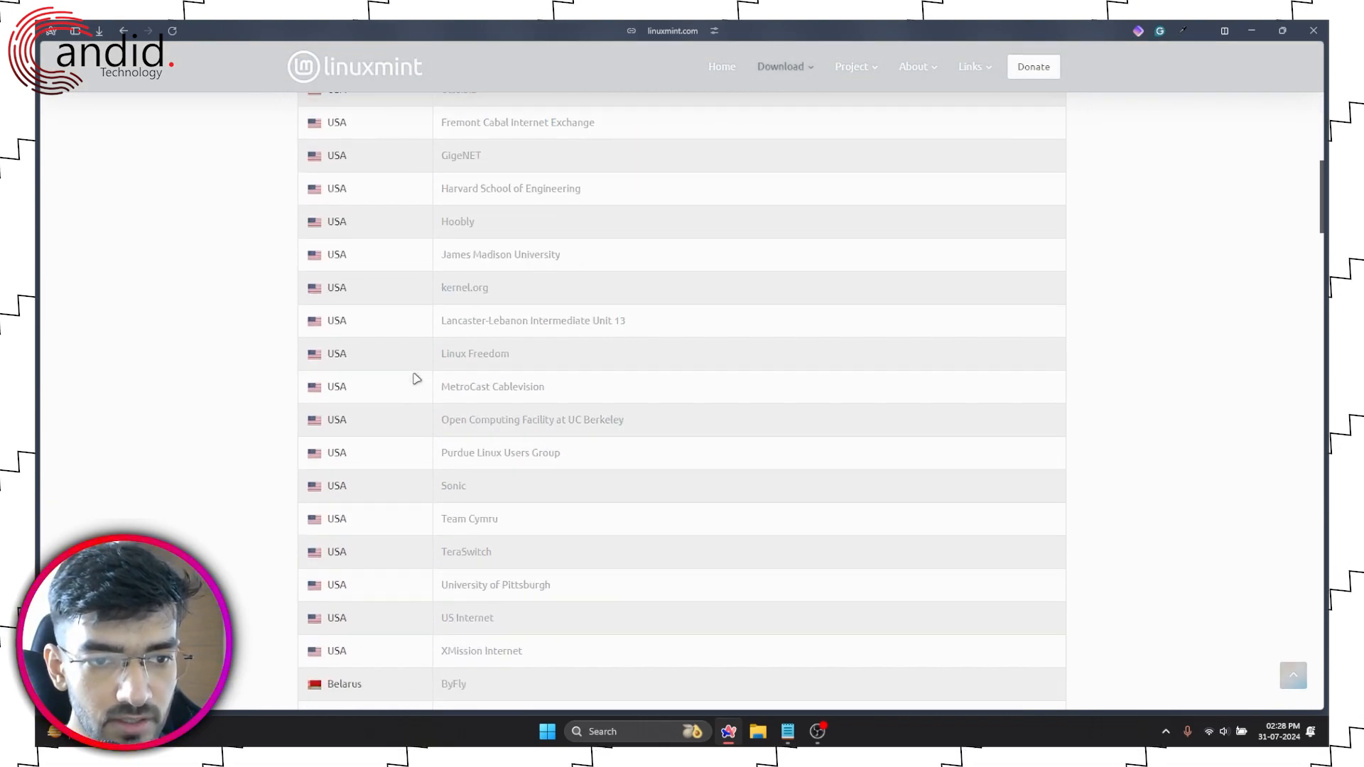
{"action": "scroll", "coordinate": [417, 379], "scroll_direction": "down", "scroll_amount": 20}
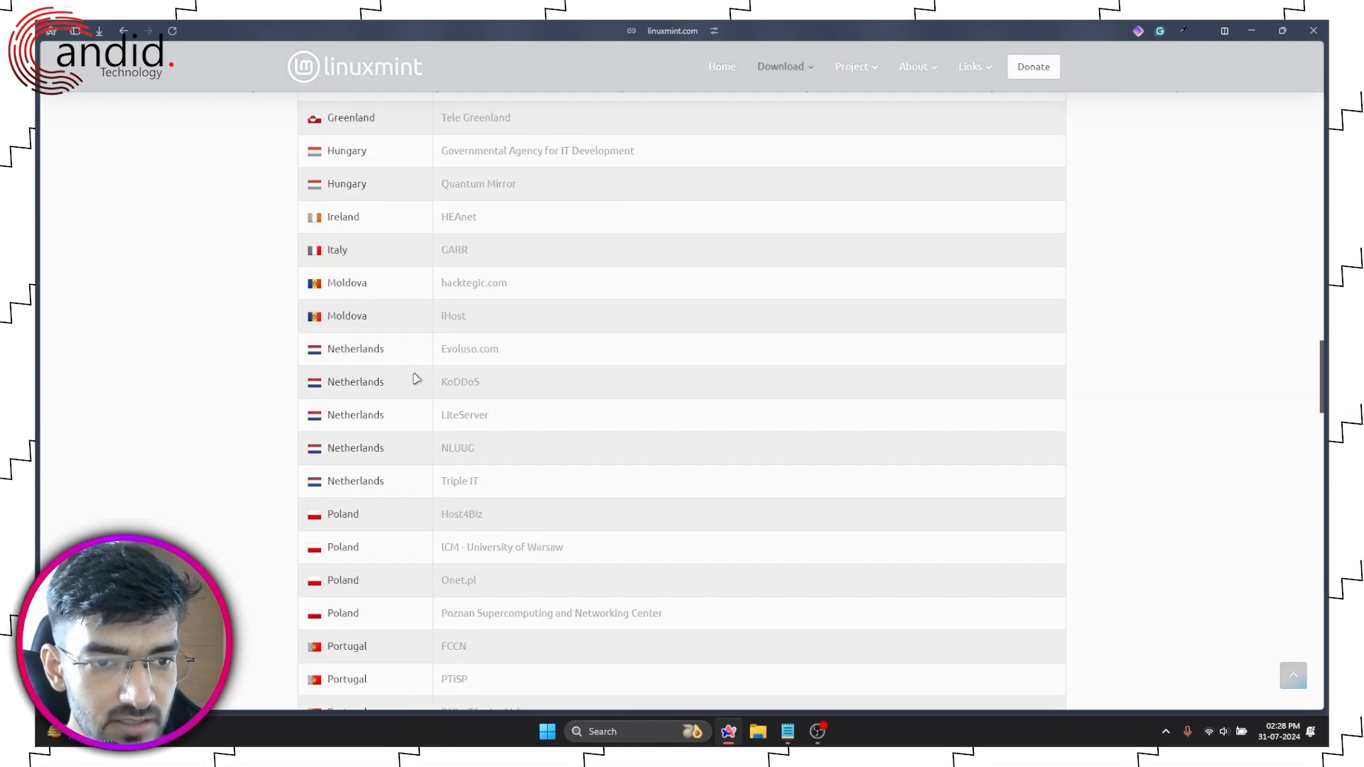
{"action": "scroll", "coordinate": [416, 378], "scroll_direction": "down", "scroll_amount": 13}
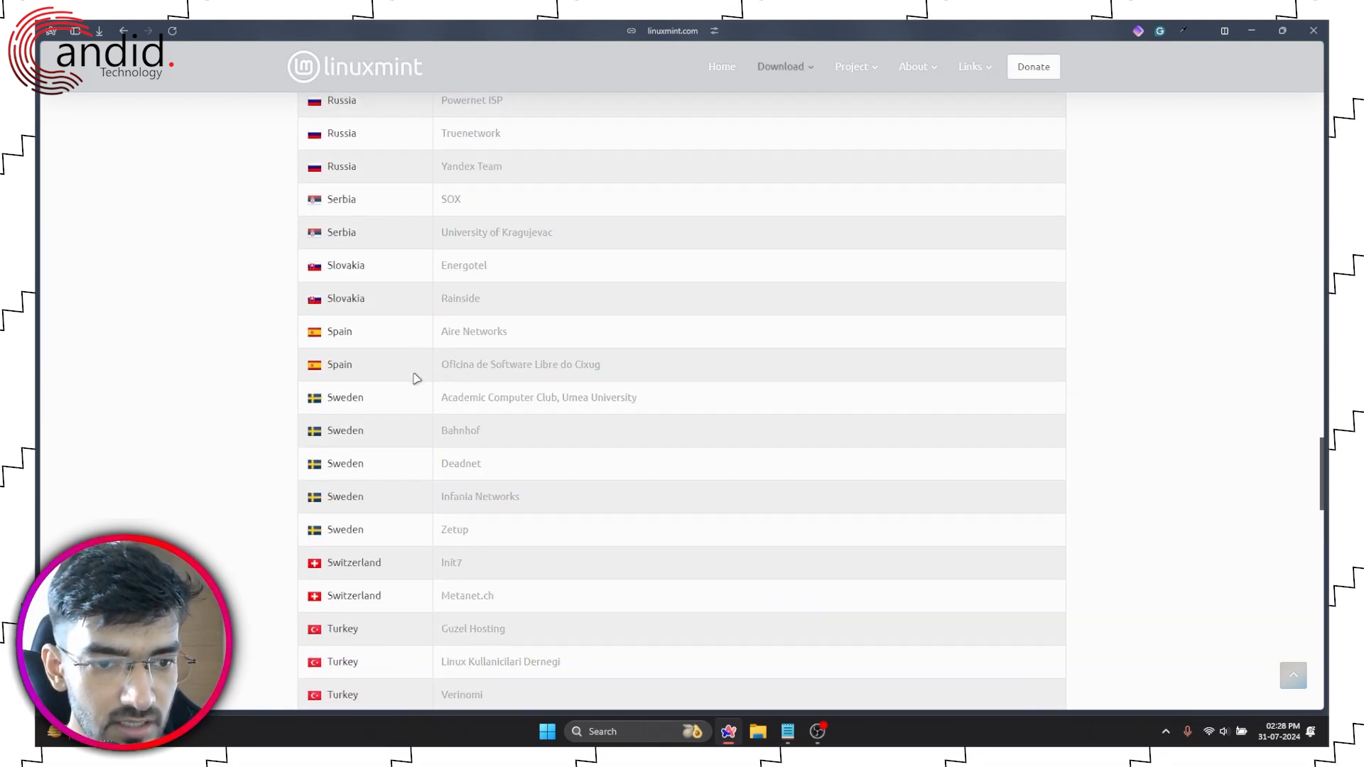
{"action": "scroll", "coordinate": [416, 378], "scroll_direction": "down", "scroll_amount": 13}
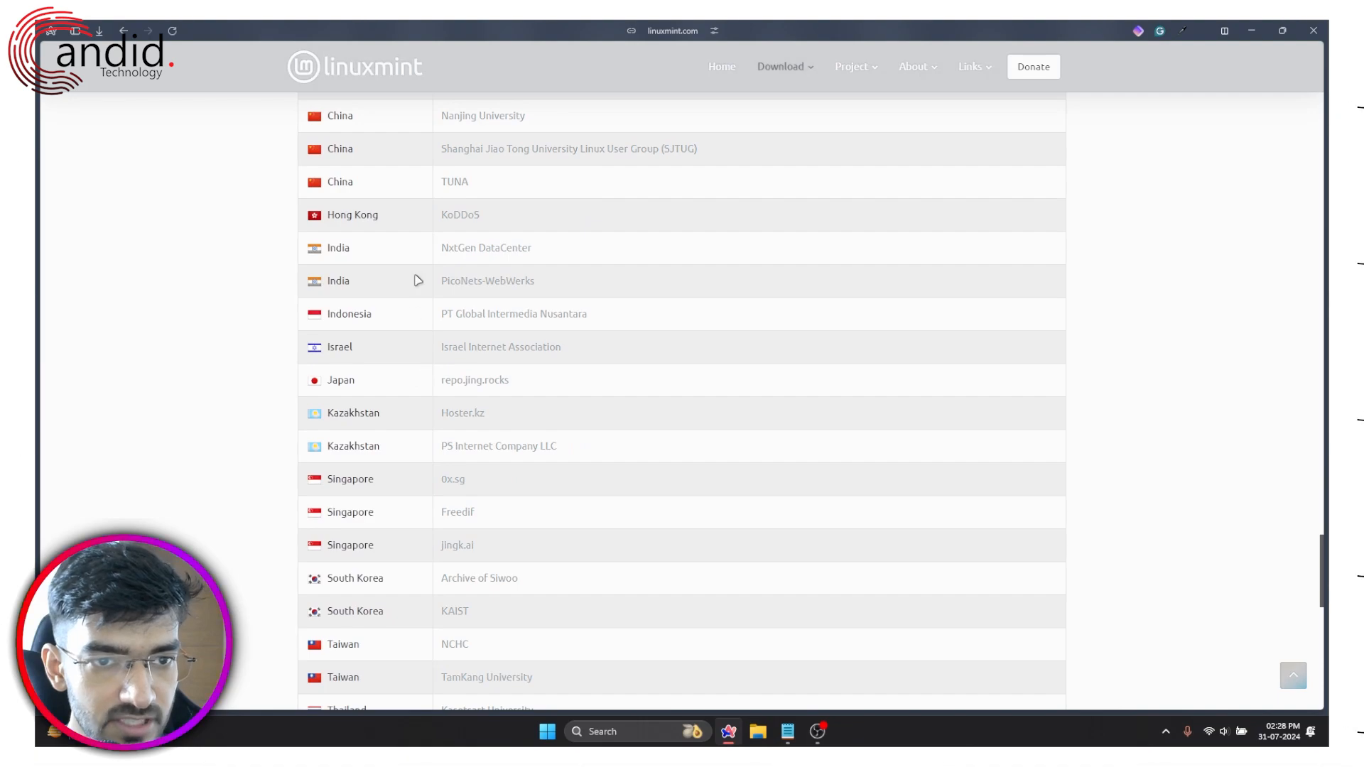
Step: Save linuxmint-22-cinnamon-64bit.iso from the NxtGen DataCenter mirror into Dump, hiding the unrelated download entry
{"action": "left_click", "coordinate": [493, 256]}
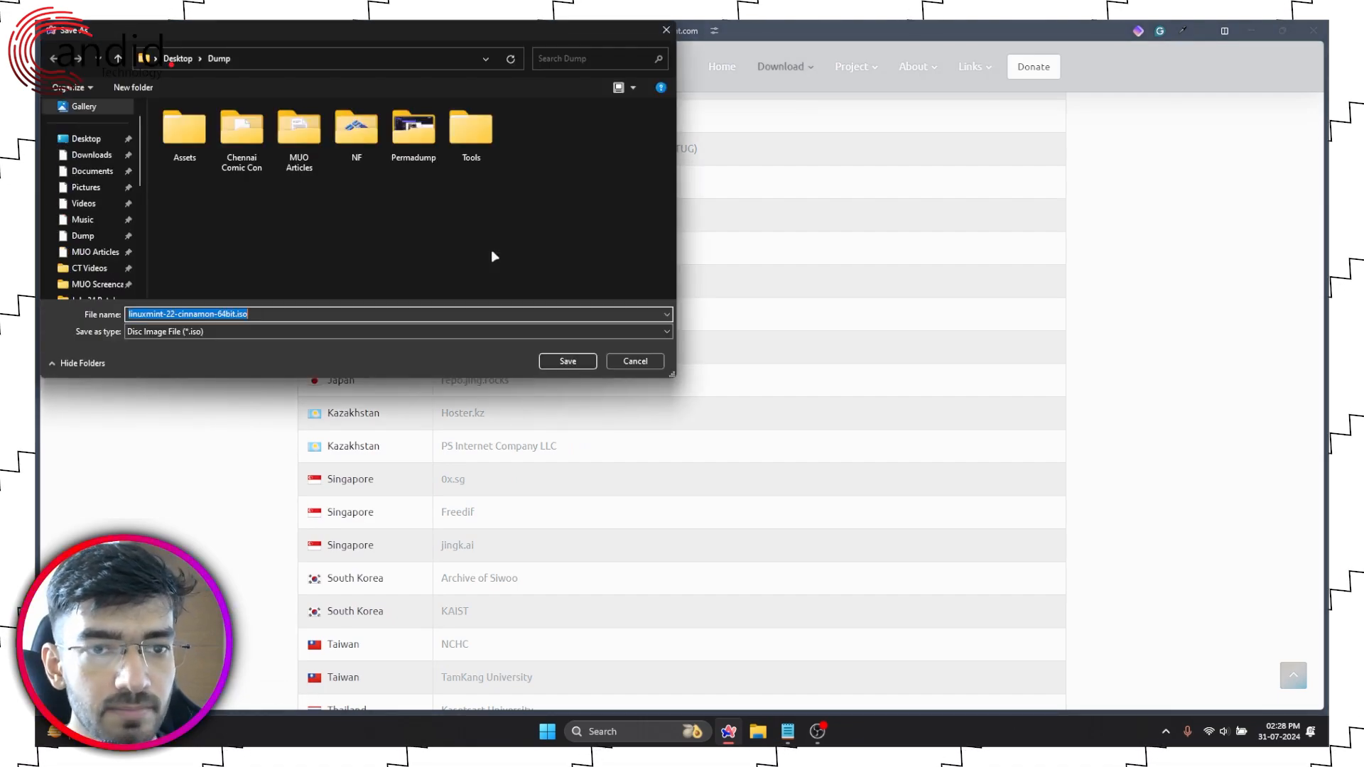
{"action": "left_click", "coordinate": [568, 361]}
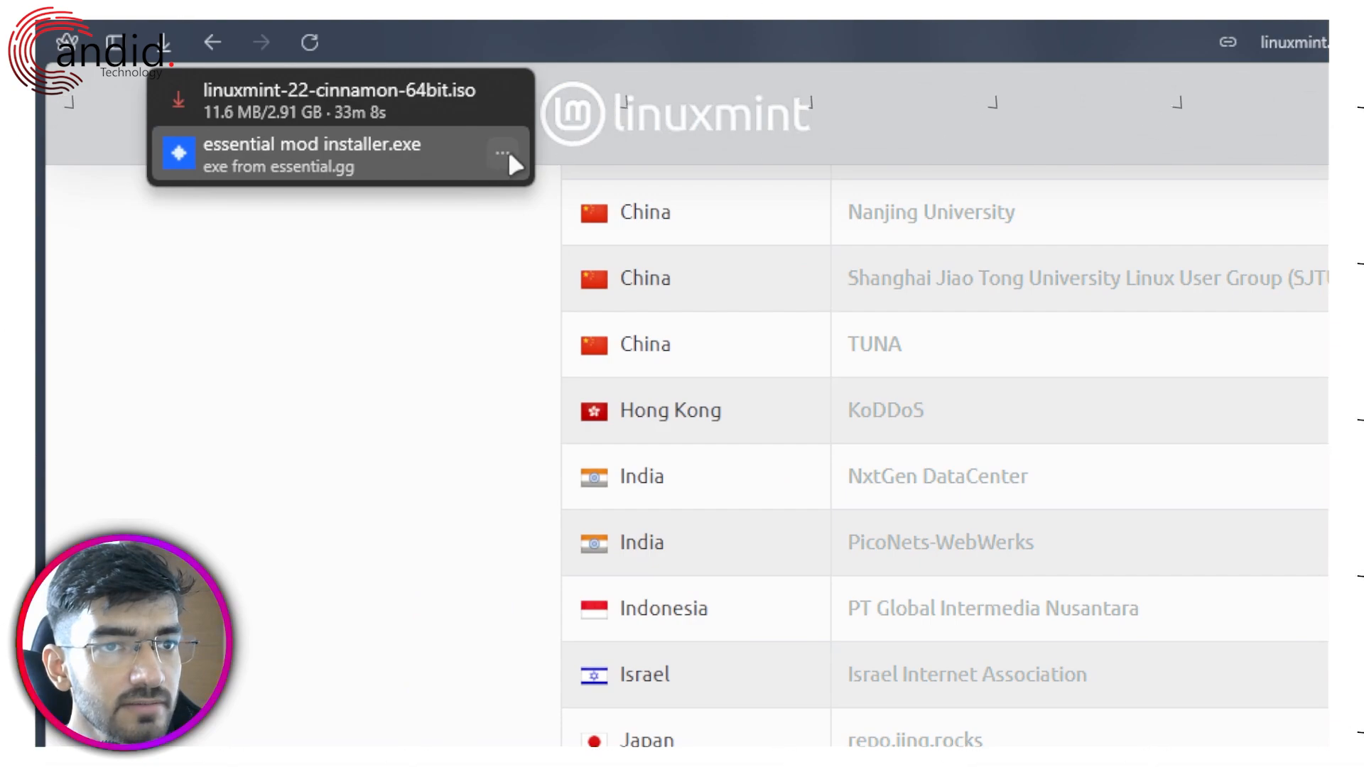
{"action": "left_click", "coordinate": [506, 151]}
{"action": "left_click", "coordinate": [540, 344]}
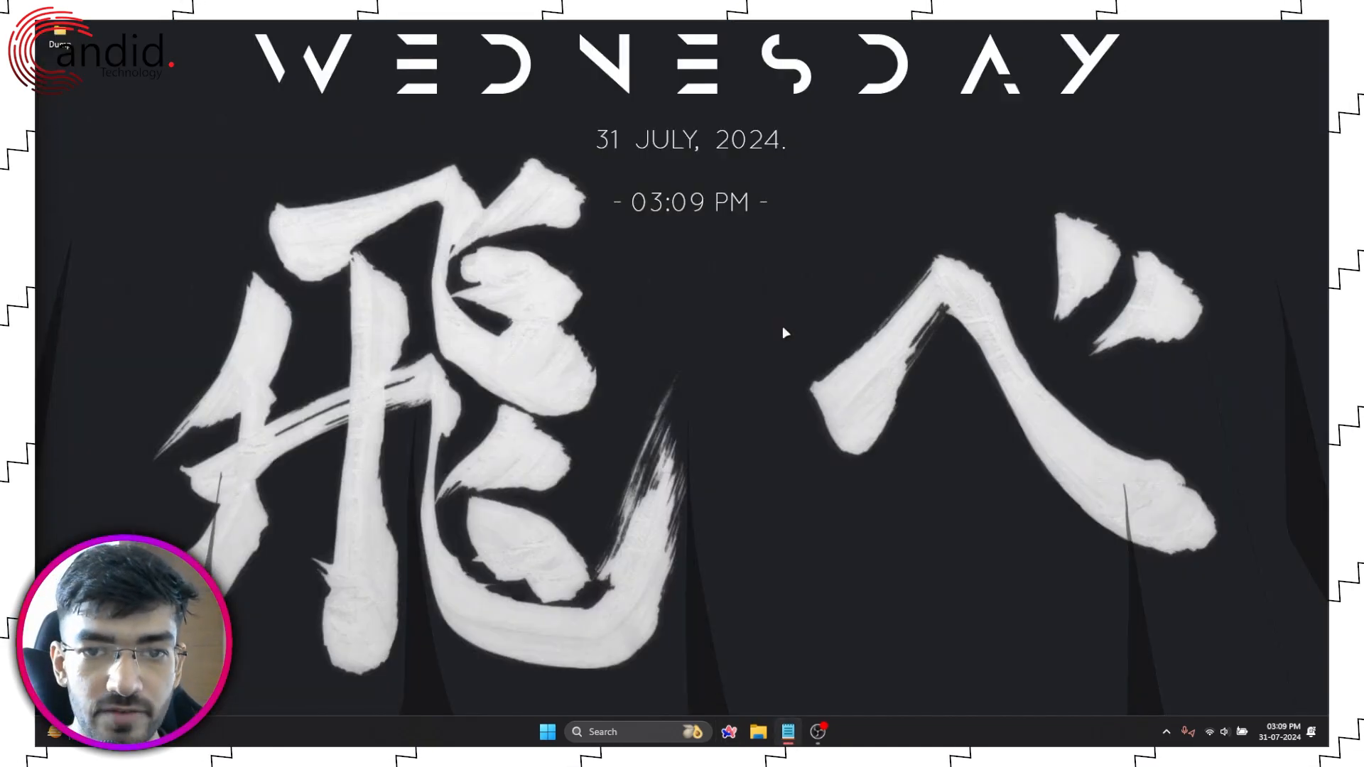
Step: Launch Oracle VM VirtualBox from a 'virtual' Start search and begin creating a new machine
{"action": "key", "text": "super"}
{"action": "type", "text": "virtual"}
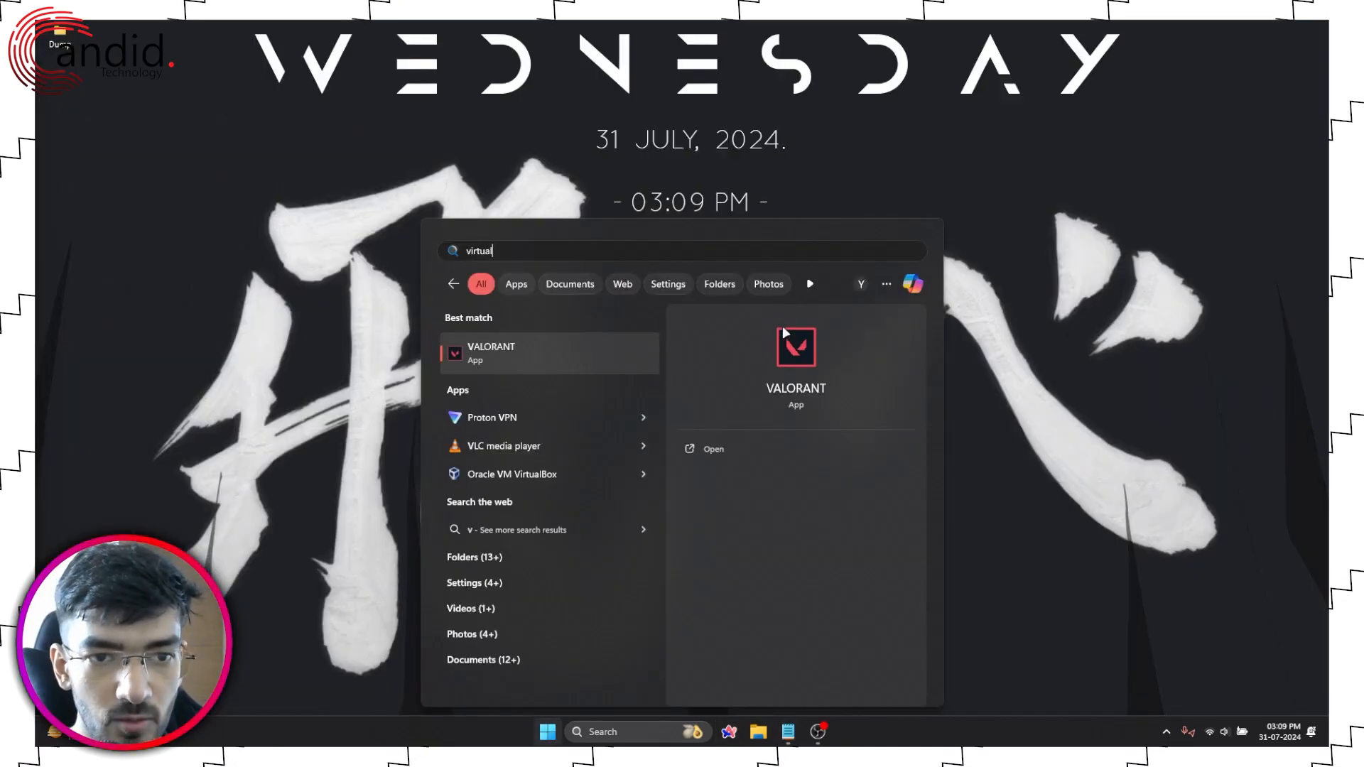
{"action": "key", "text": "Return"}
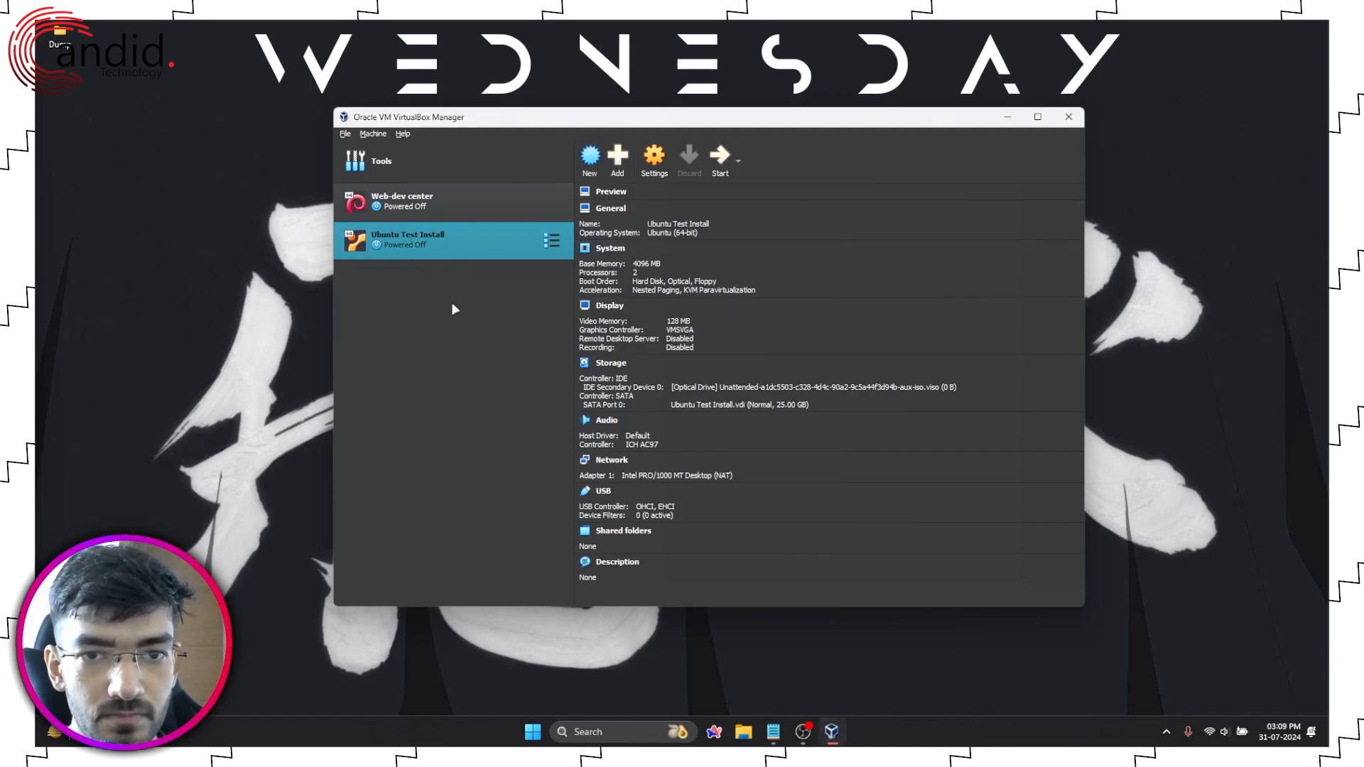
{"action": "left_click", "coordinate": [621, 162]}
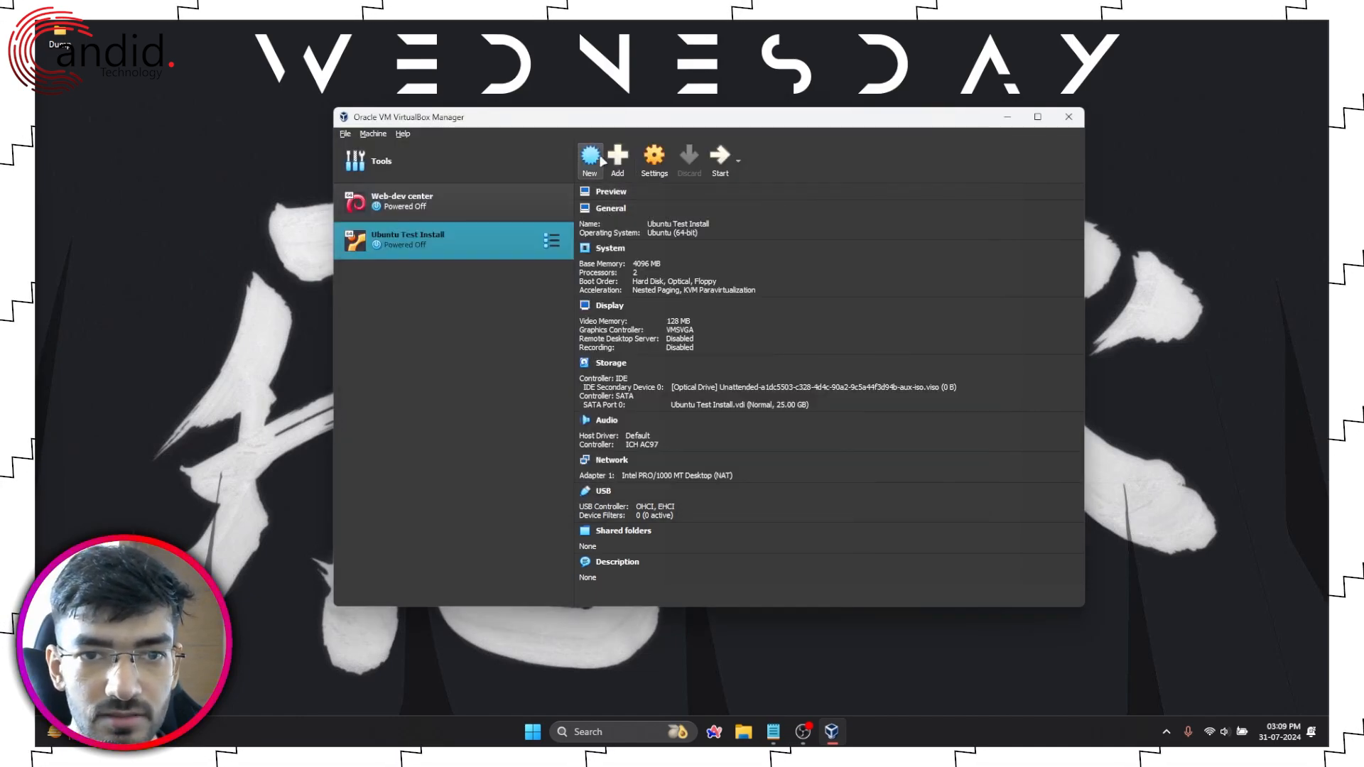
{"action": "left_click", "coordinate": [590, 158]}
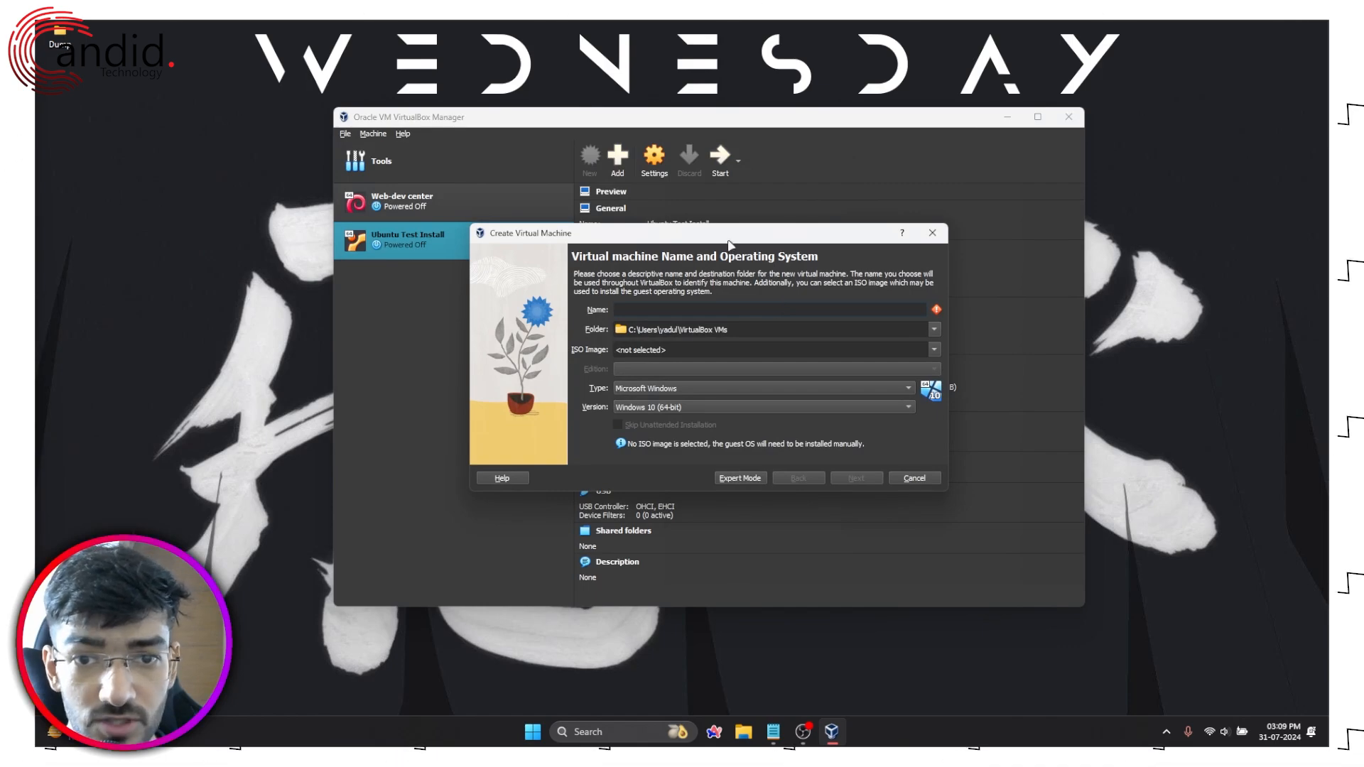
Step: Name the new virtual machine 'Linux Mint Distro'
{"action": "left_click_drag", "start_coordinate": [729, 242], "coordinate": [713, 217]}
{"action": "type", "text": "L"}
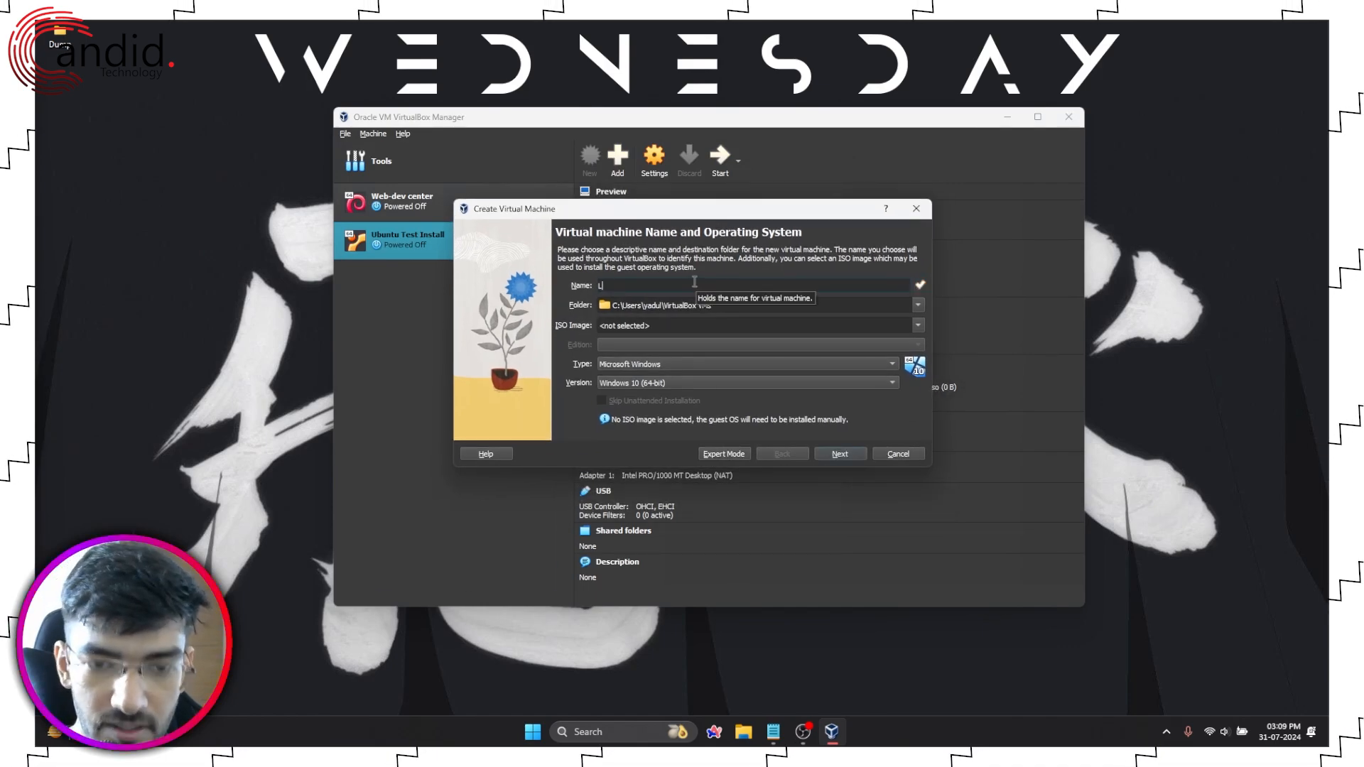
{"action": "type", "text": "inux Mint Distro"}
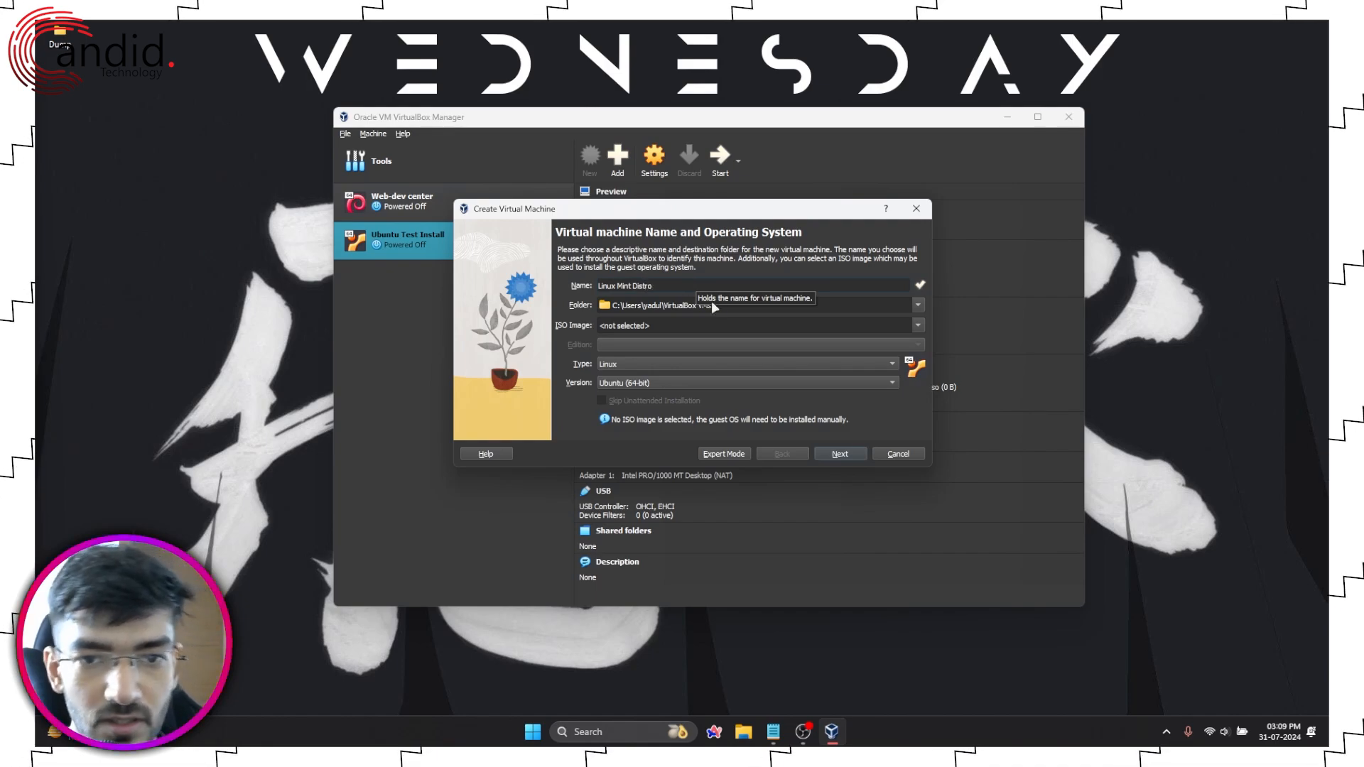
{"action": "left_click", "coordinate": [727, 310]}
Step: Attach linuxmint-22-cinnamon-64bit.iso as the ISO image and continue to unattended setup
{"action": "left_click", "coordinate": [717, 328]}
{"action": "left_click", "coordinate": [916, 324]}
{"action": "left_click", "coordinate": [715, 346]}
{"action": "left_click", "coordinate": [913, 334]}
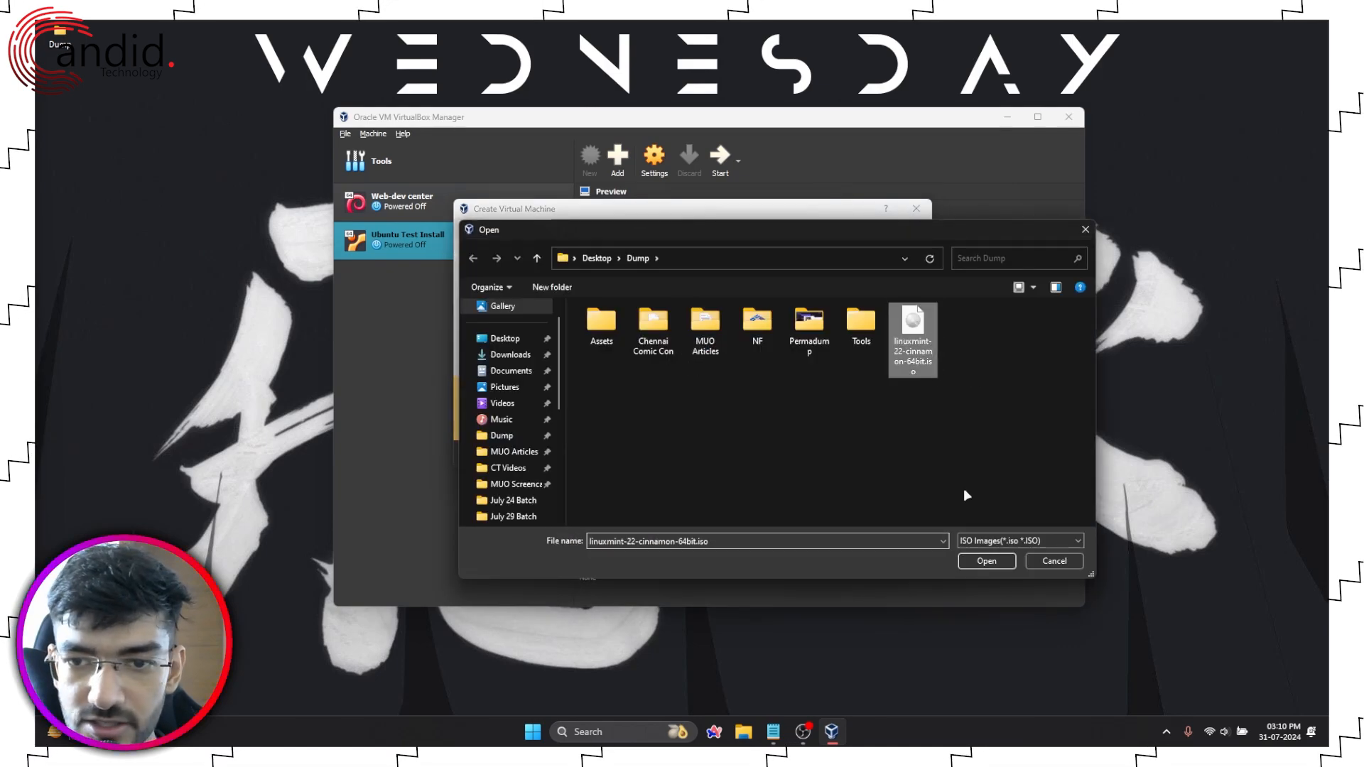
{"action": "left_click", "coordinate": [985, 562]}
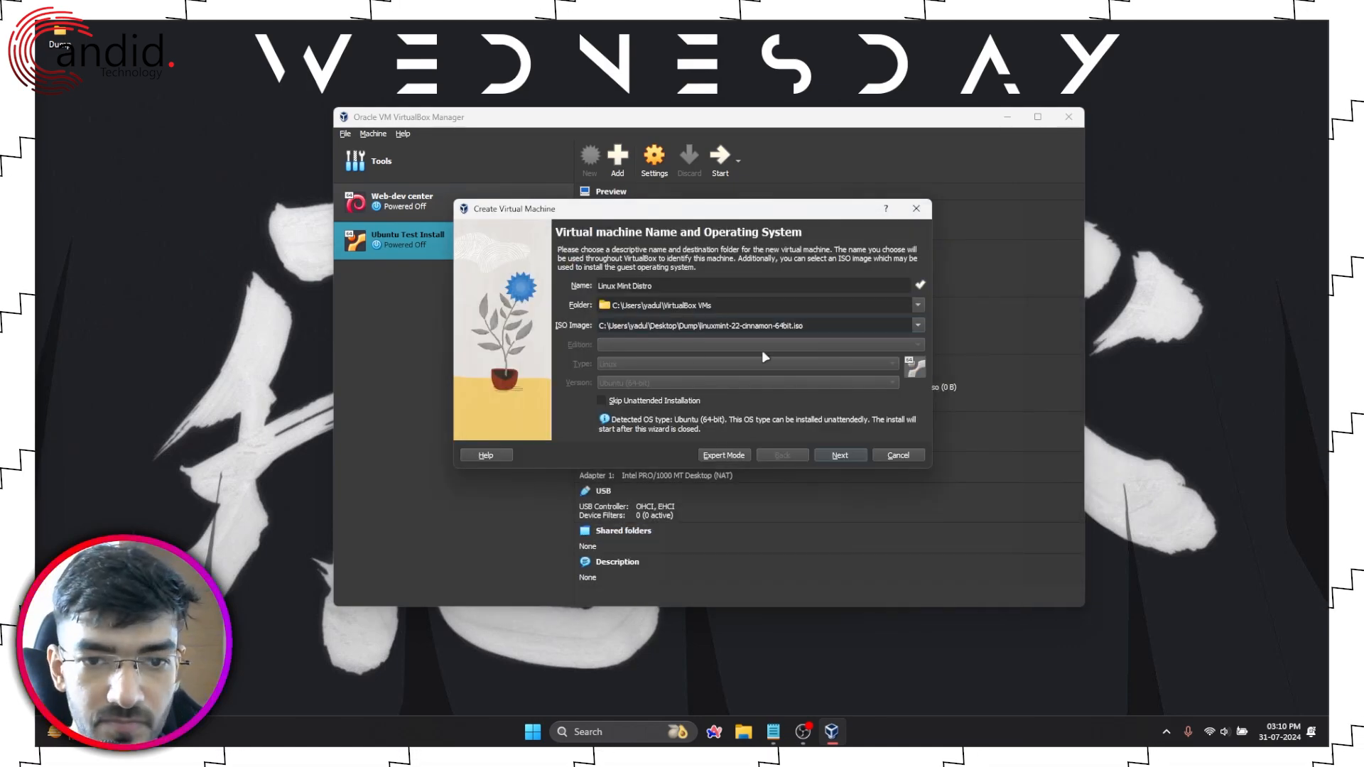
{"action": "type", "text": "1"}
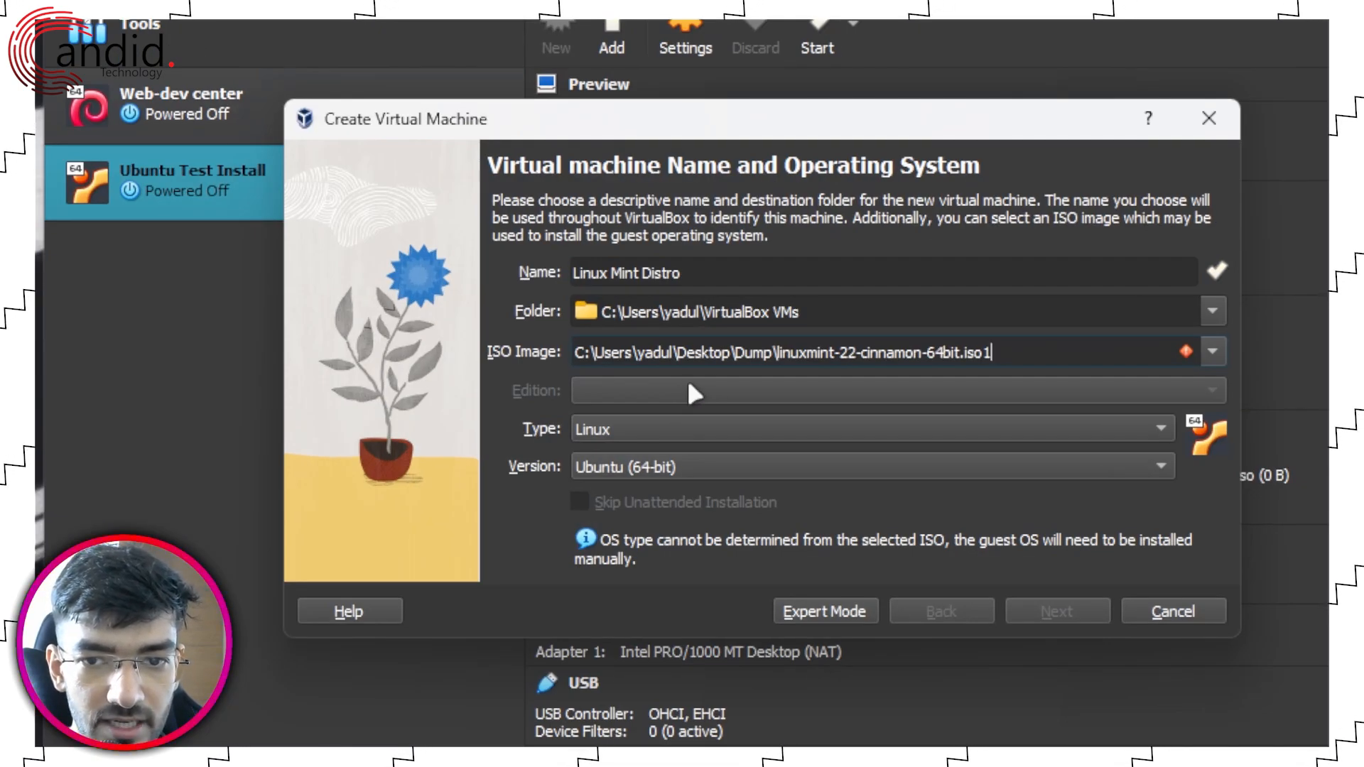
{"action": "key", "text": "BackSpace"}
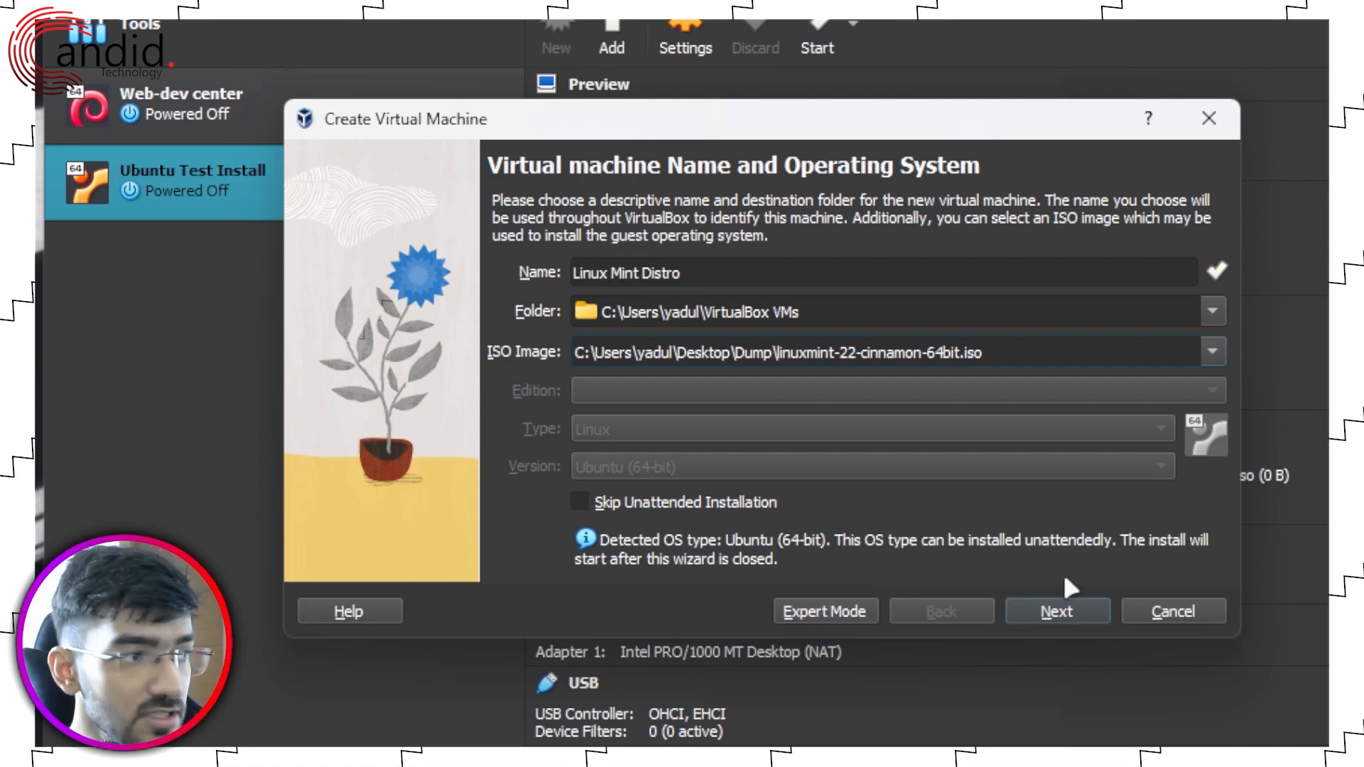
{"action": "left_click", "coordinate": [1065, 608]}
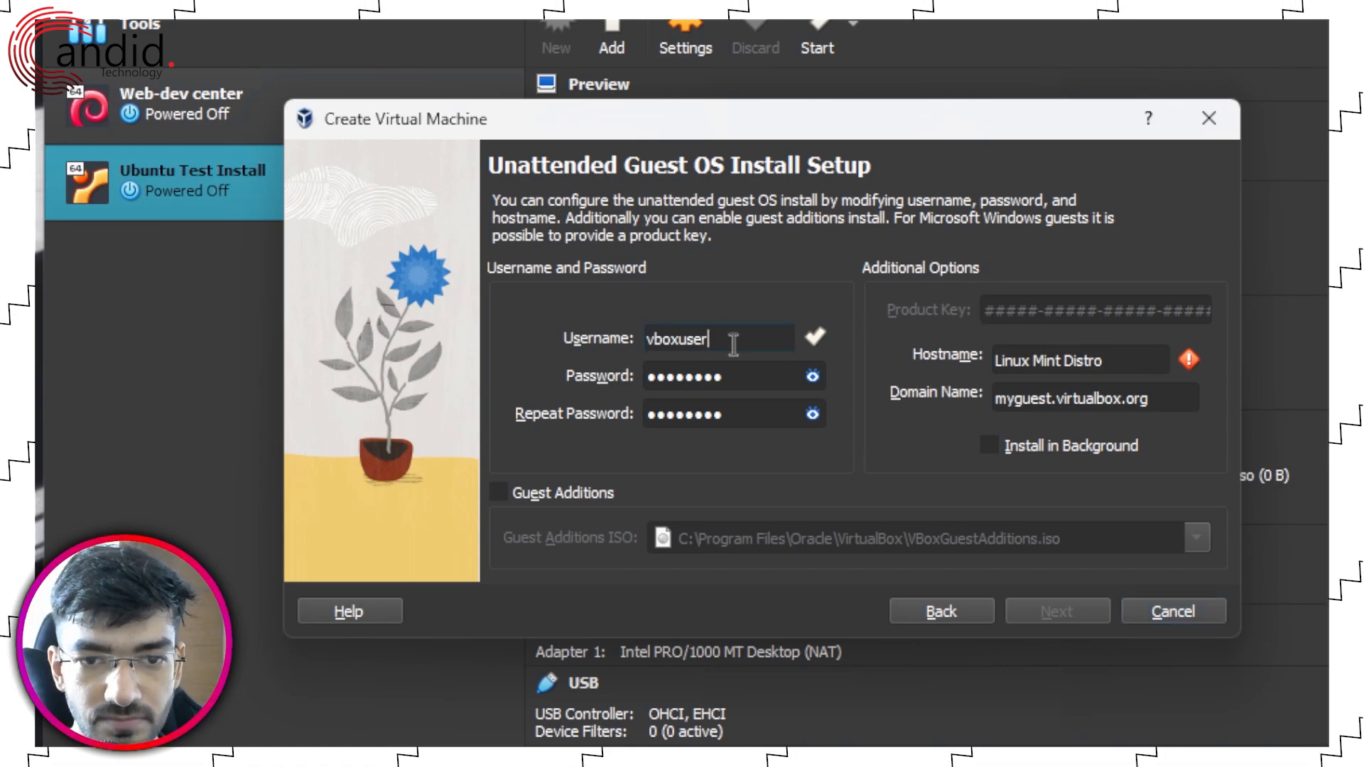
Step: Set the unattended-install username to root and fill in both password fields
{"action": "left_click", "coordinate": [813, 378]}
{"action": "left_click", "coordinate": [812, 376]}
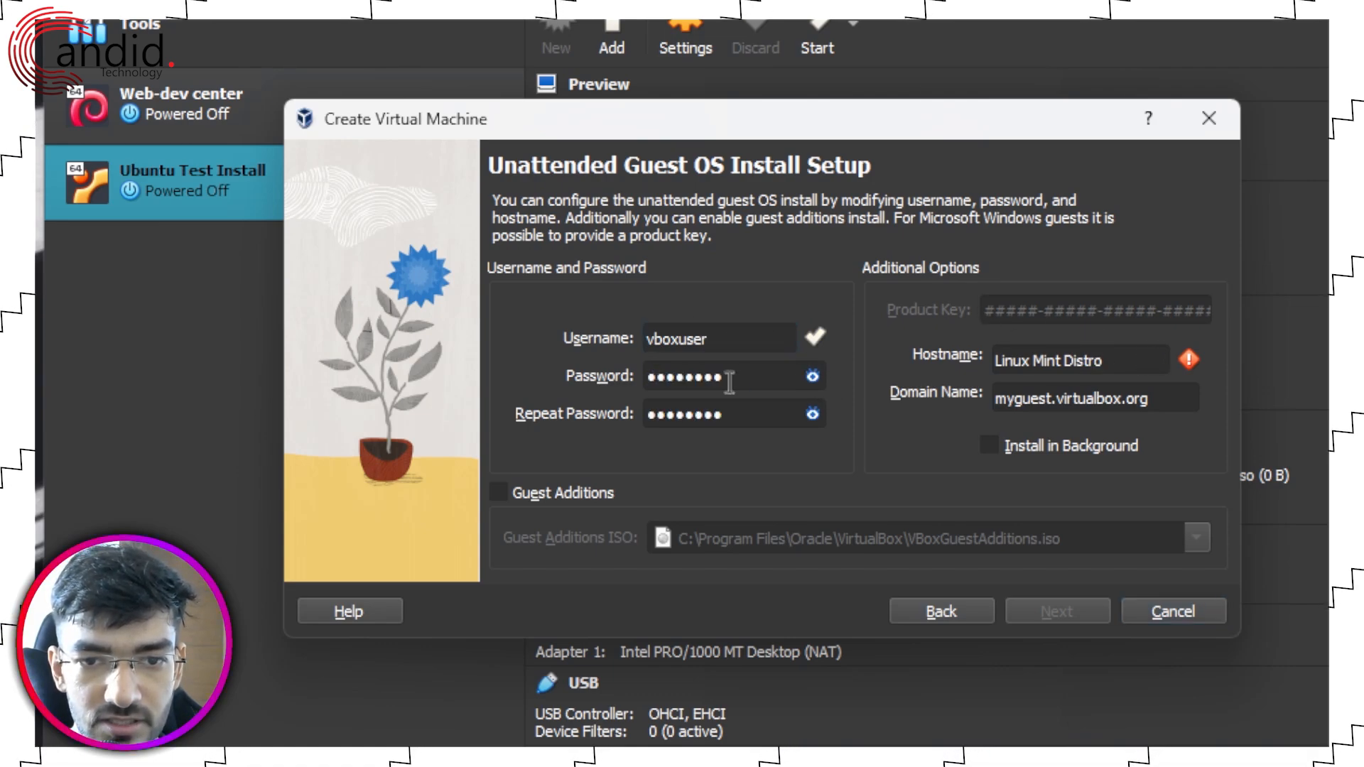
{"action": "left_click", "coordinate": [758, 342]}
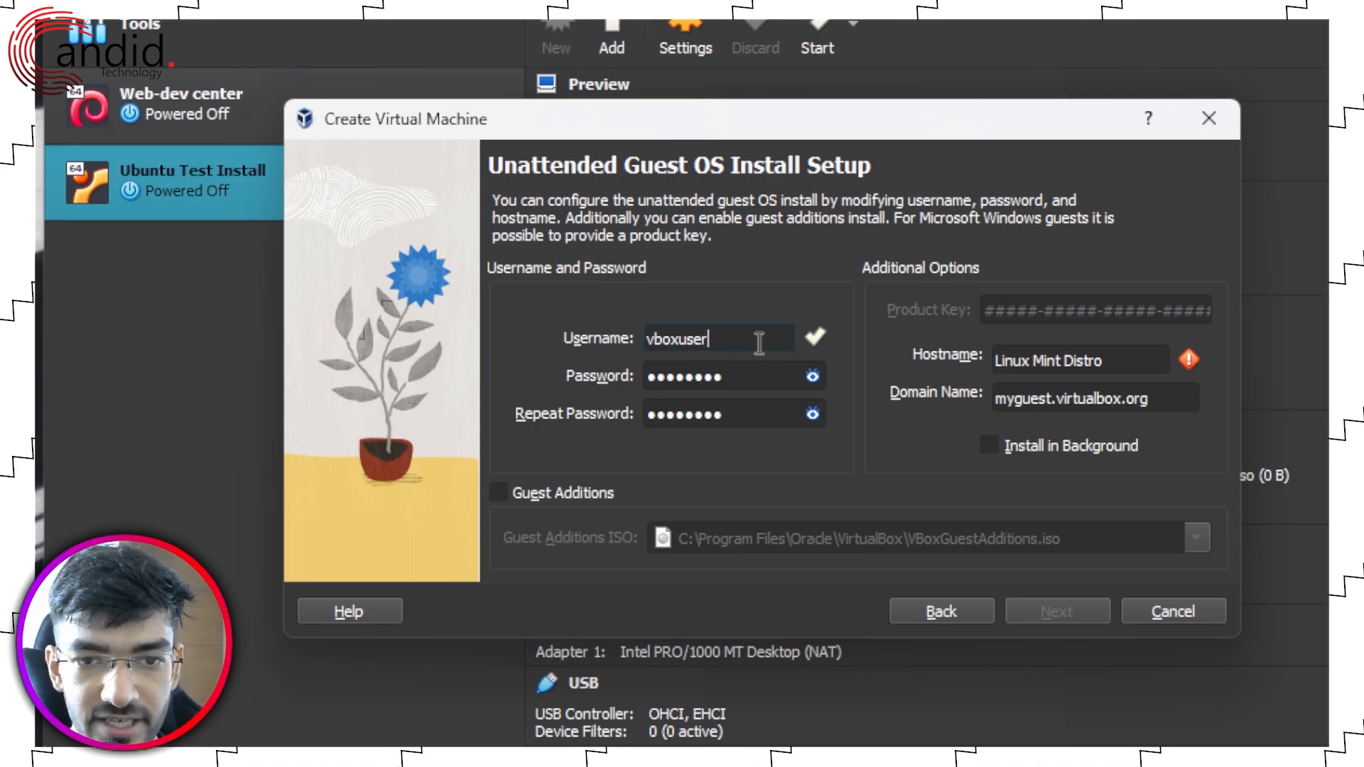
{"action": "double_click", "coordinate": [759, 342]}
{"action": "type", "text": "root"}
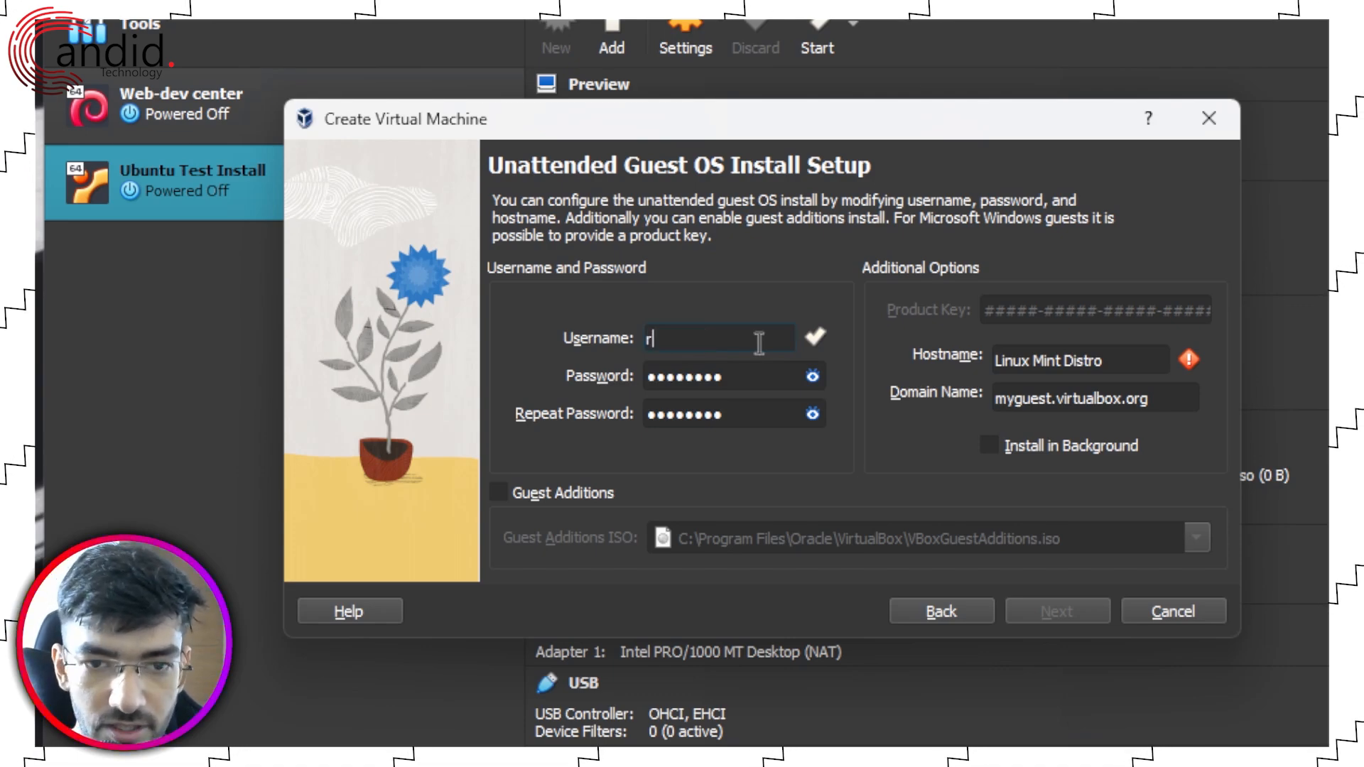
{"action": "key", "text": "Tab"}
{"action": "type", "text": "root"}
{"action": "key", "text": "Tab"}
{"action": "type", "text": "root"}
Step: Set the hostname to mint-host and enable Guest Additions installation
{"action": "left_click", "coordinate": [1118, 363]}
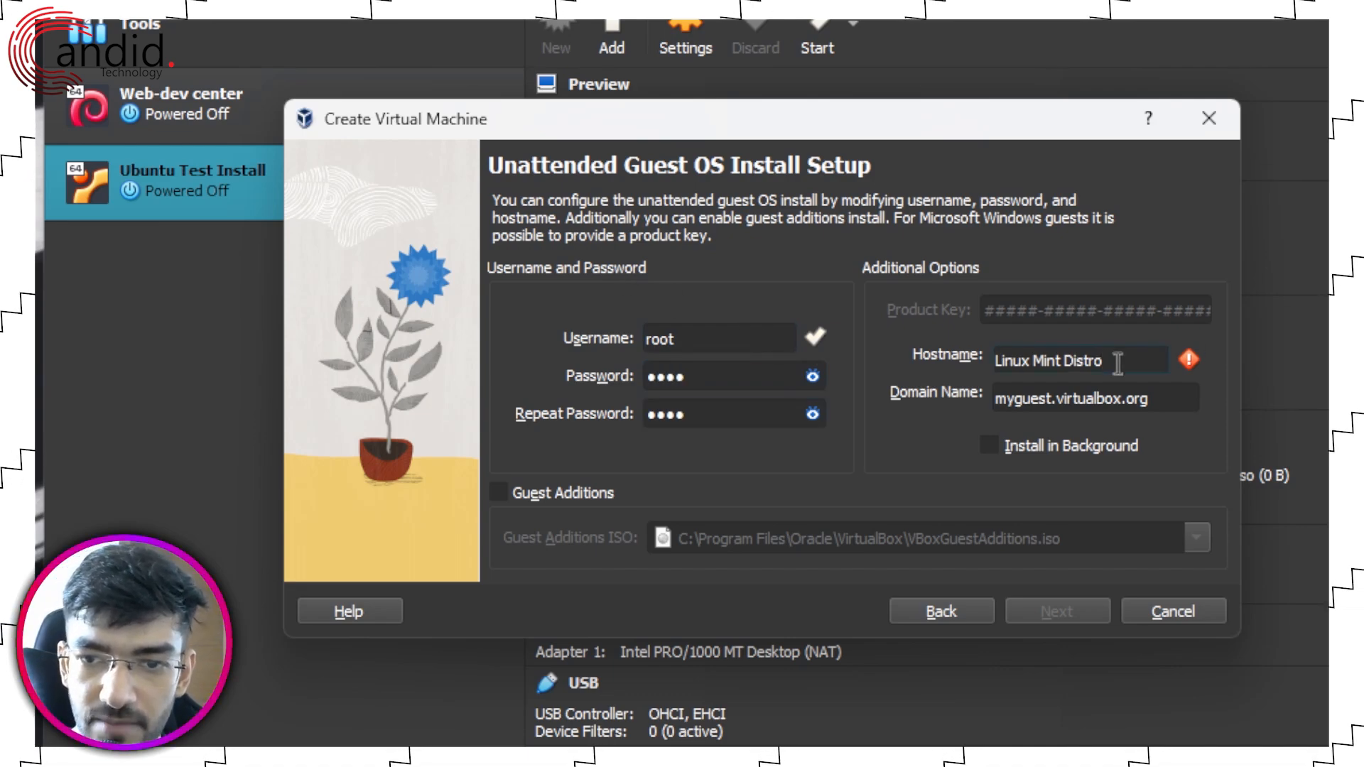
{"action": "mouse_move", "coordinate": [1188, 355]}
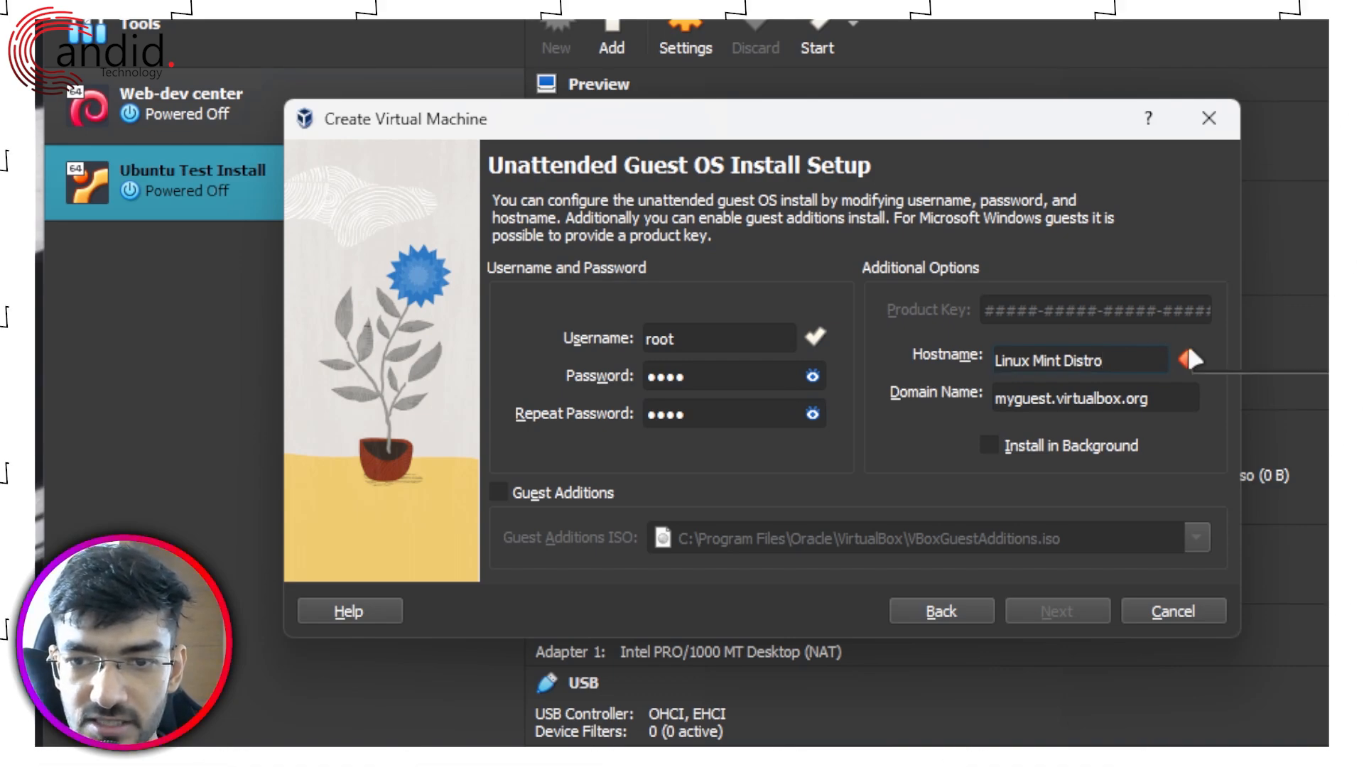
{"action": "triple_click", "coordinate": [1140, 366]}
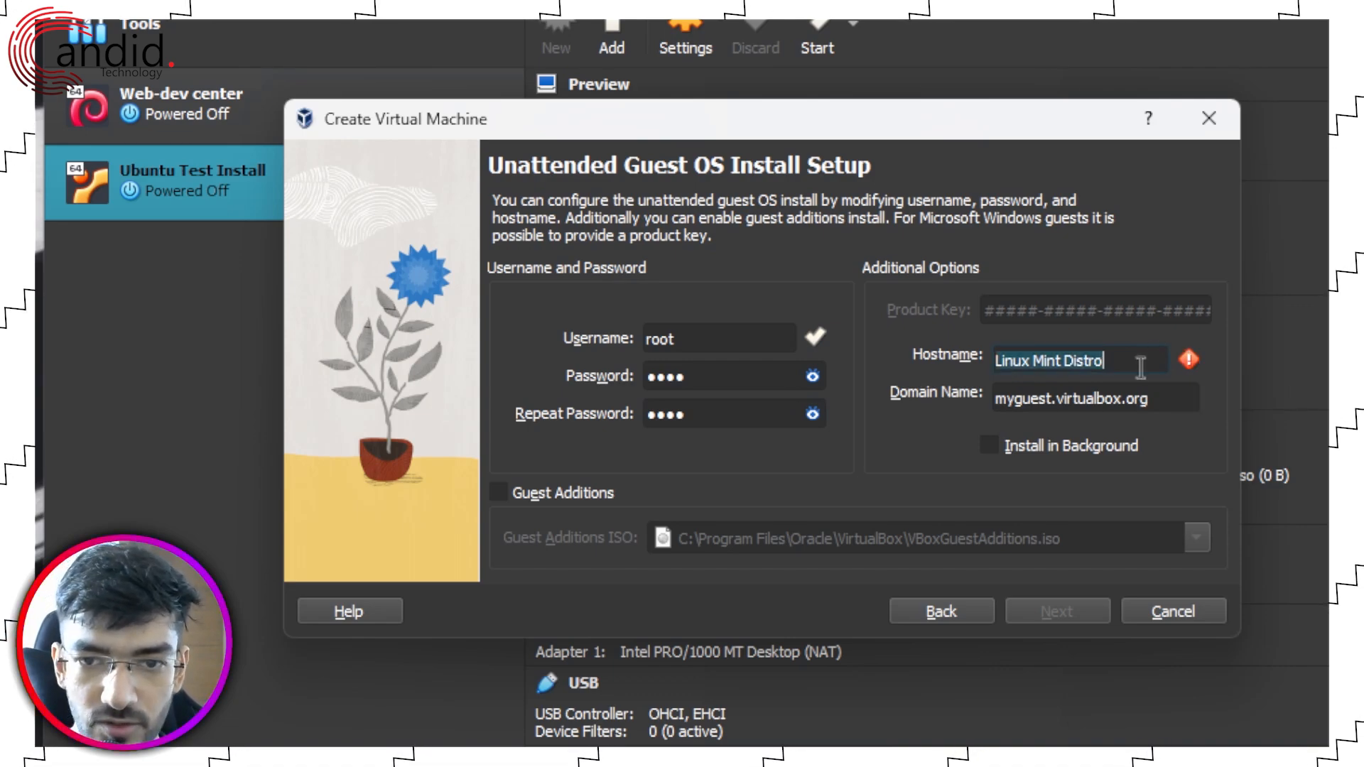
{"action": "type", "text": "mint-"}
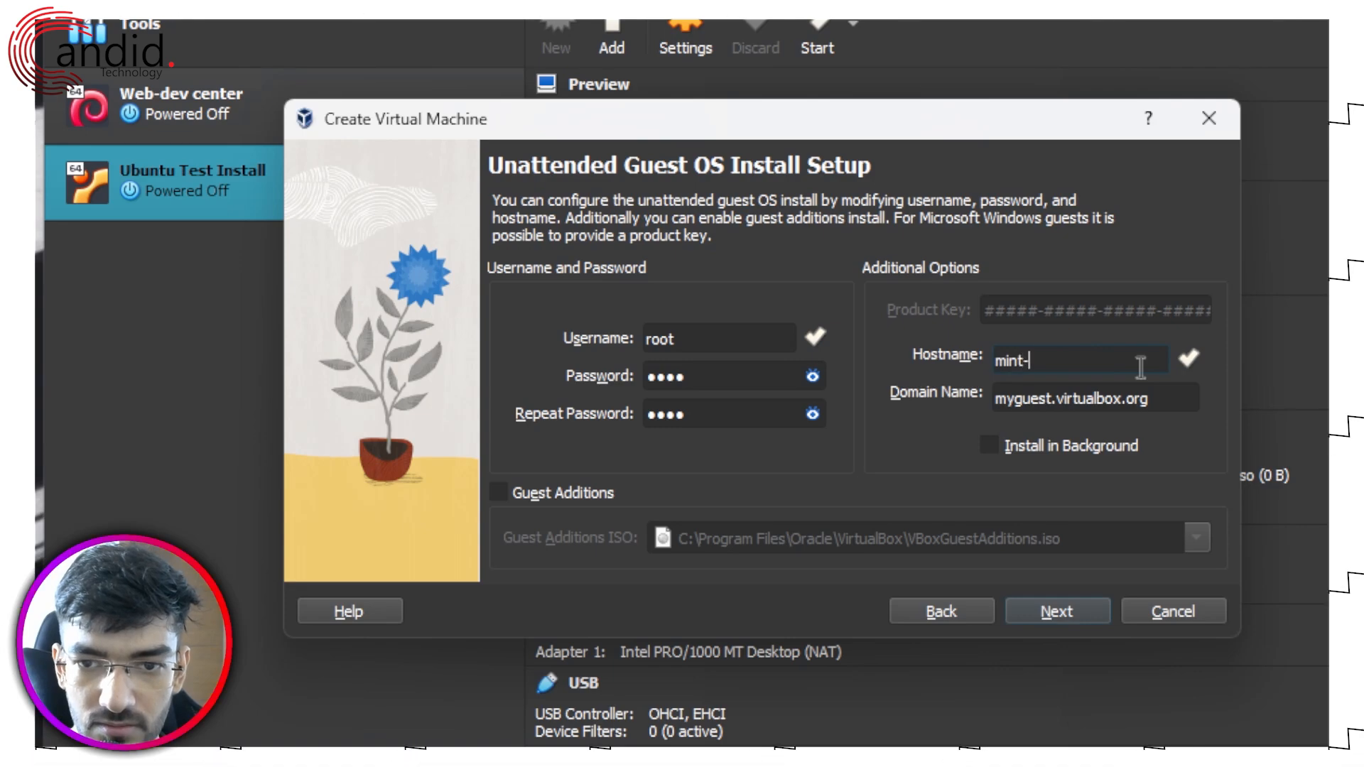
{"action": "type", "text": "host"}
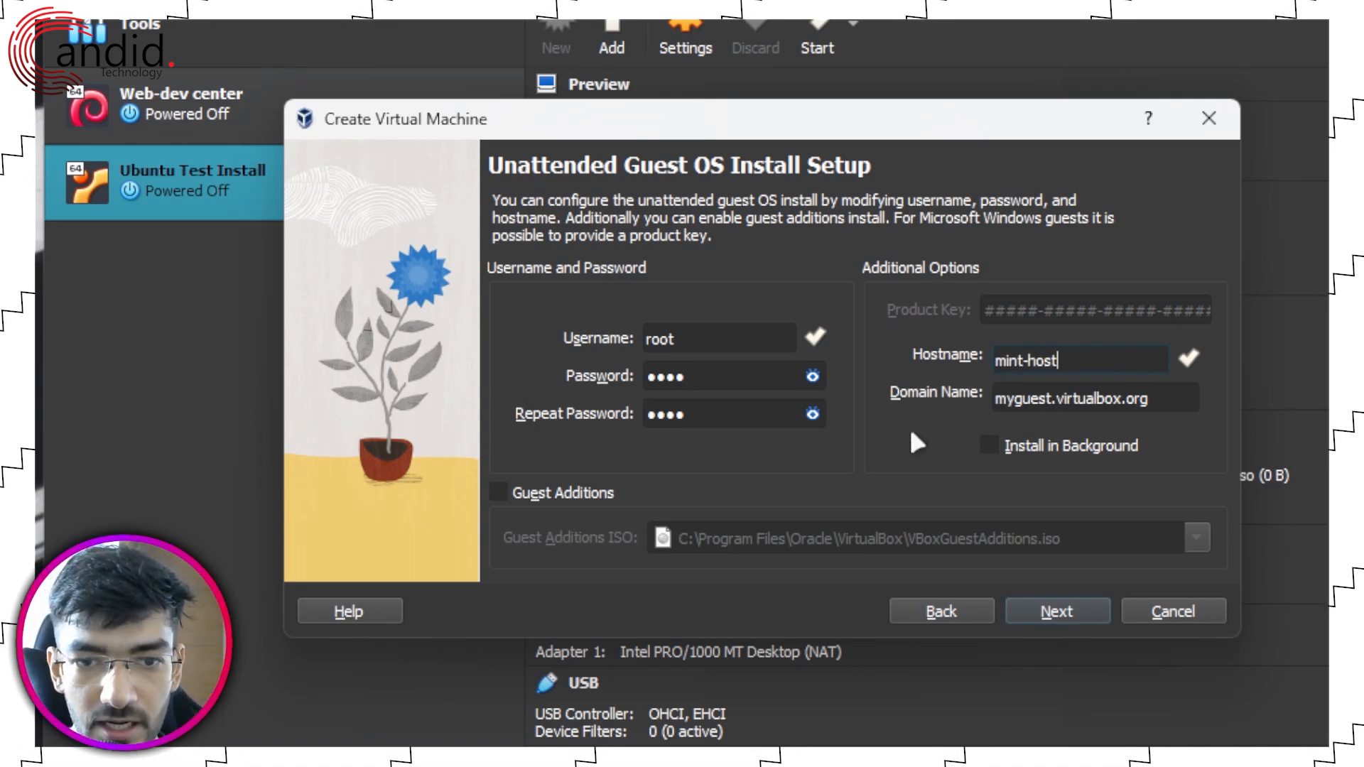
{"action": "left_click", "coordinate": [598, 494]}
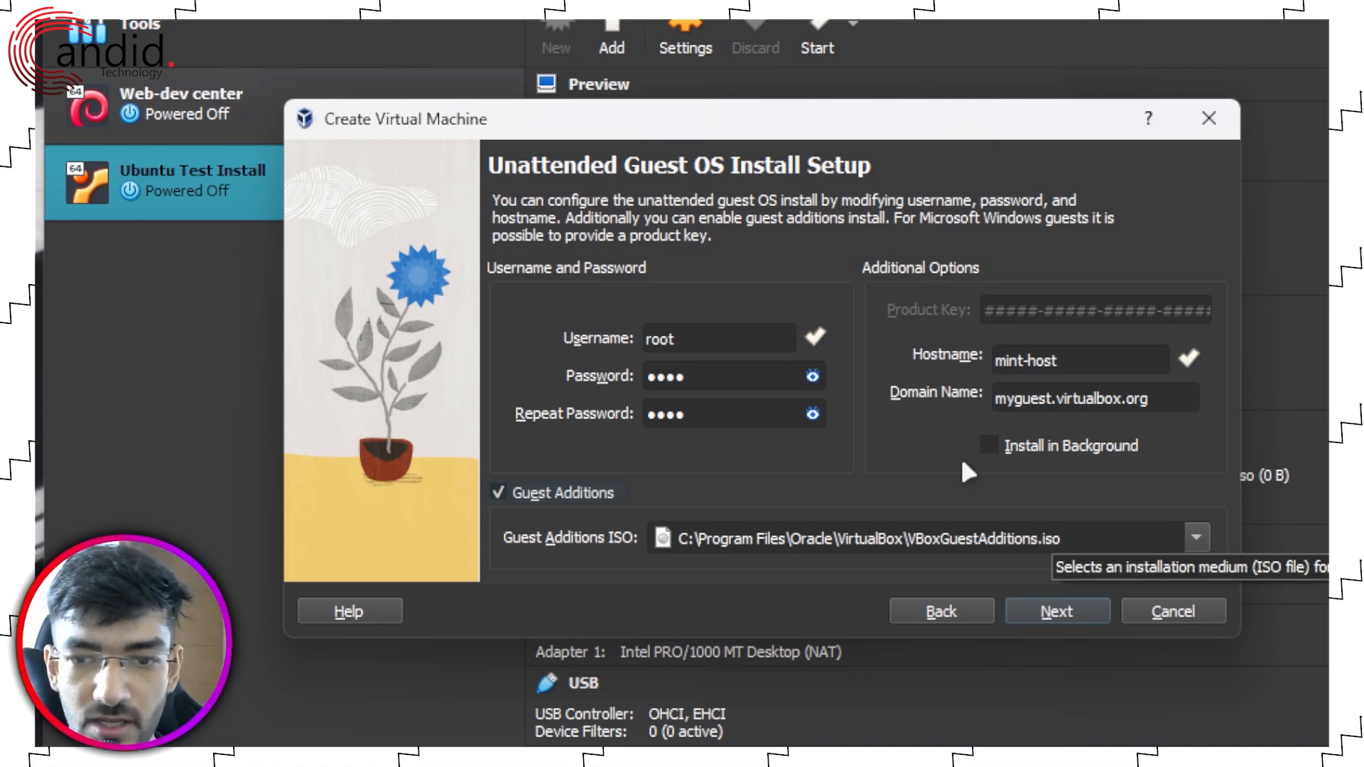
{"action": "left_click", "coordinate": [1057, 609]}
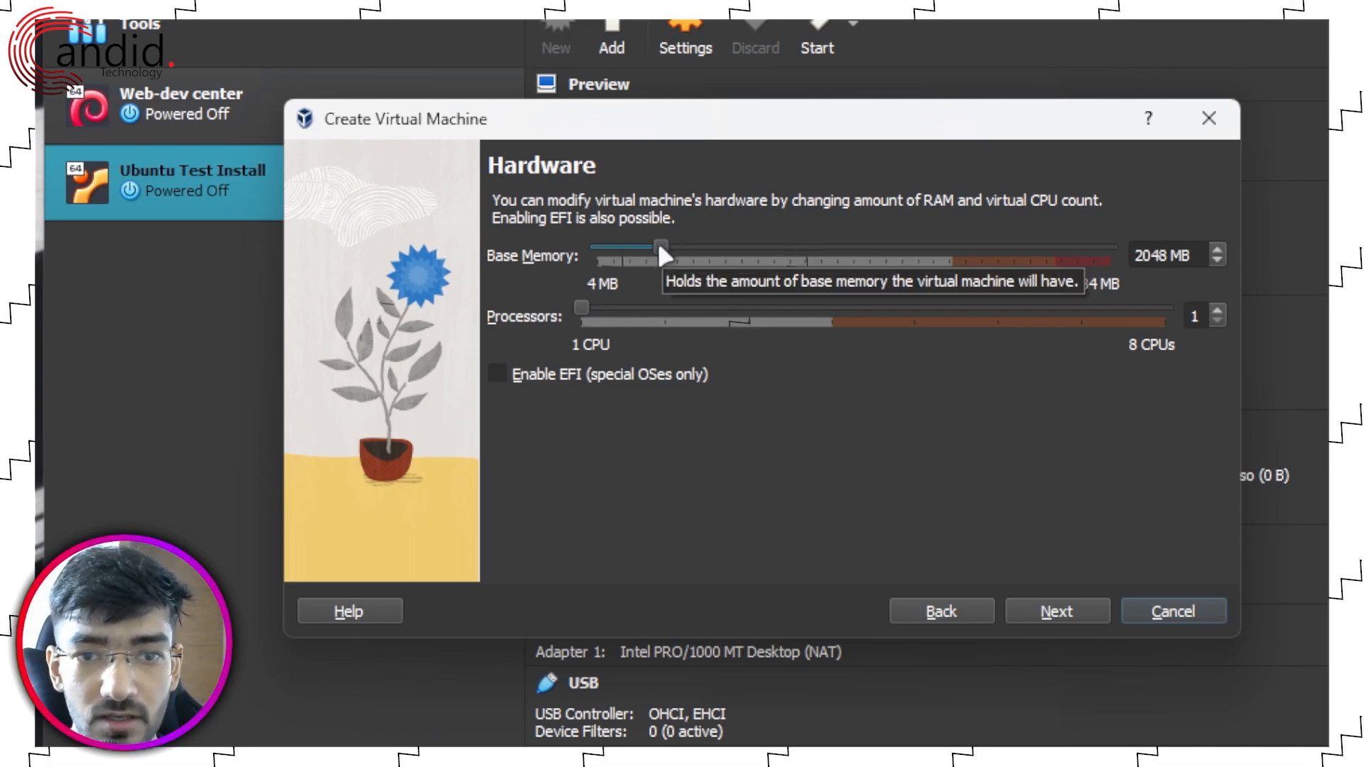
Step: Give the VM 2 processors and 4096 MB of base memory
{"action": "left_click", "coordinate": [1140, 254]}
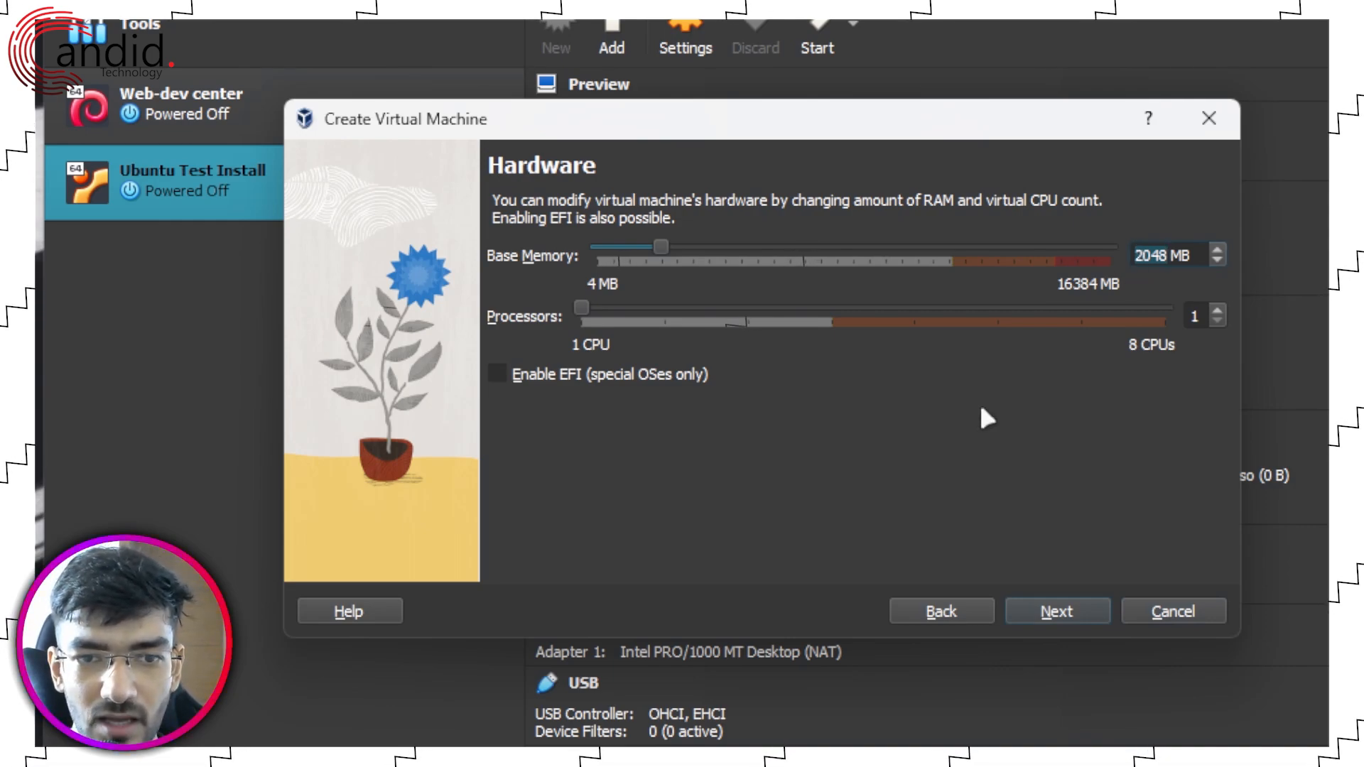
{"action": "left_click_drag", "start_coordinate": [591, 304], "coordinate": [663, 309]}
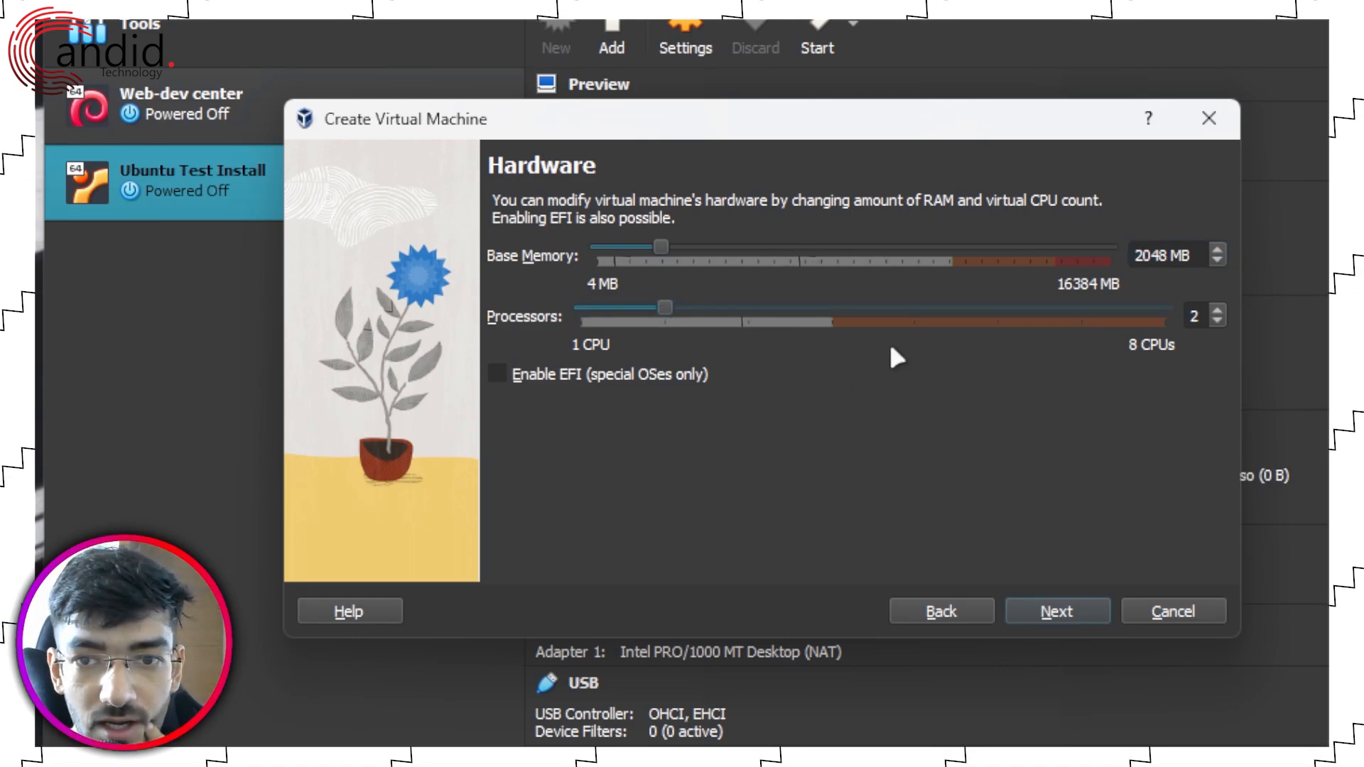
{"action": "left_click_drag", "start_coordinate": [660, 247], "coordinate": [725, 245]}
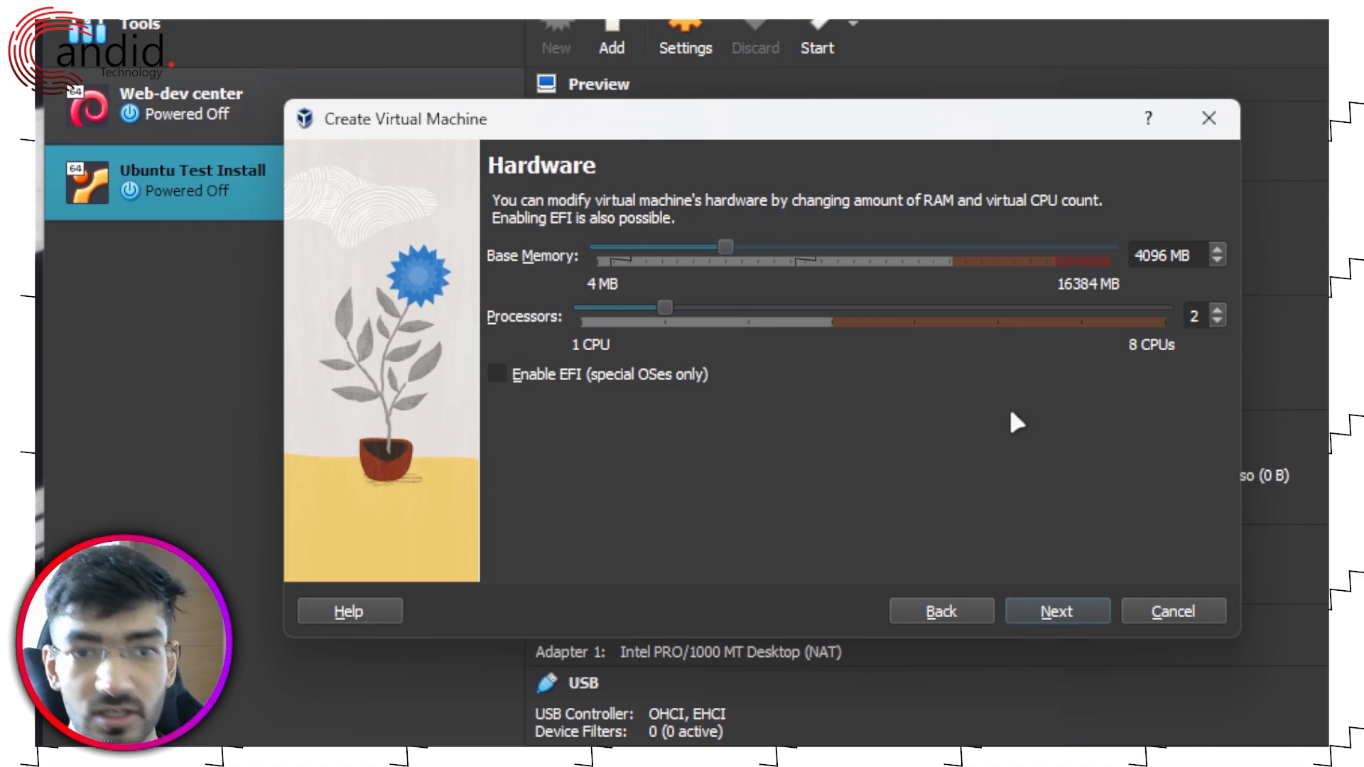
{"action": "left_click", "coordinate": [1036, 606]}
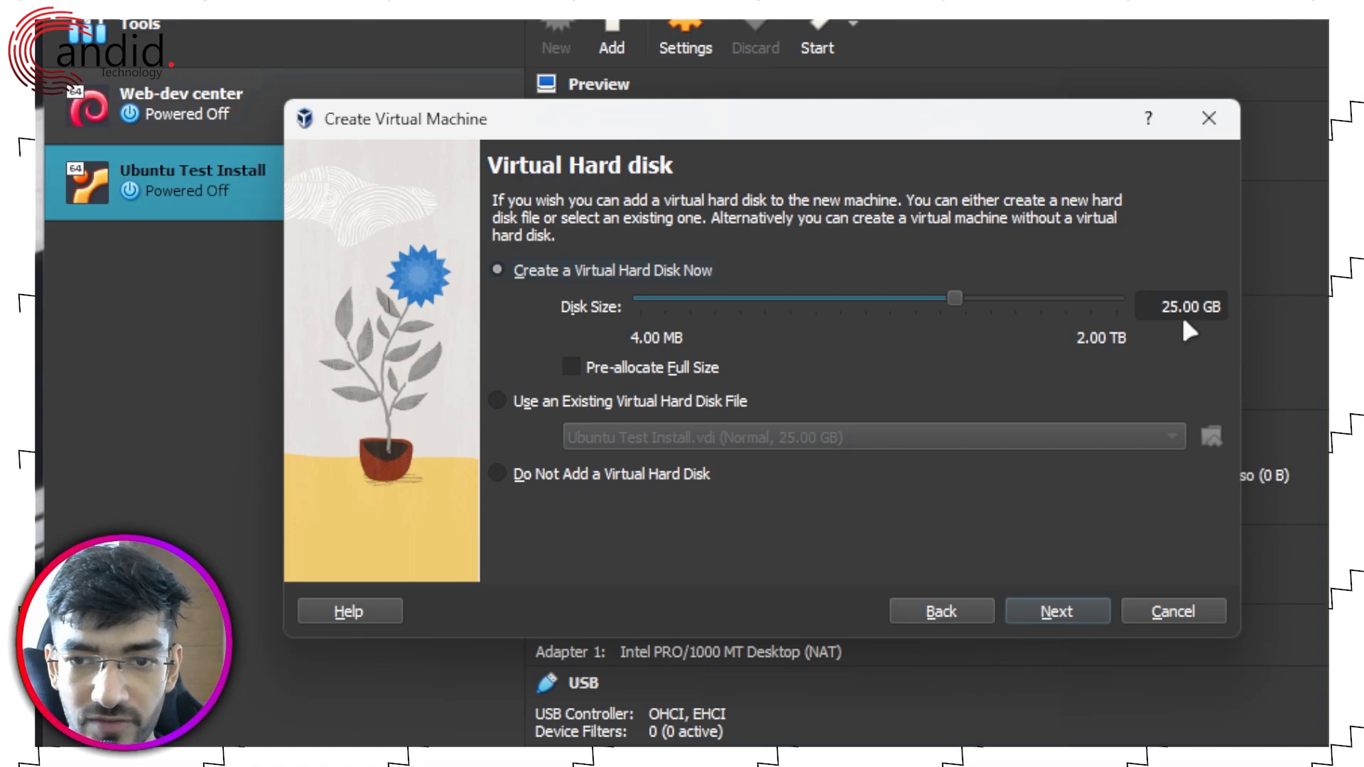
Step: Size the virtual hard disk at 30 GB, leaving full pre-allocation off
{"action": "mouse_move", "coordinate": [959, 299]}
{"action": "left_mouse_down"}
{"action": "mouse_move", "coordinate": [1000, 300]}
{"action": "mouse_move", "coordinate": [974, 304]}
{"action": "left_mouse_up"}
{"action": "key", "text": "ctrl+a"}
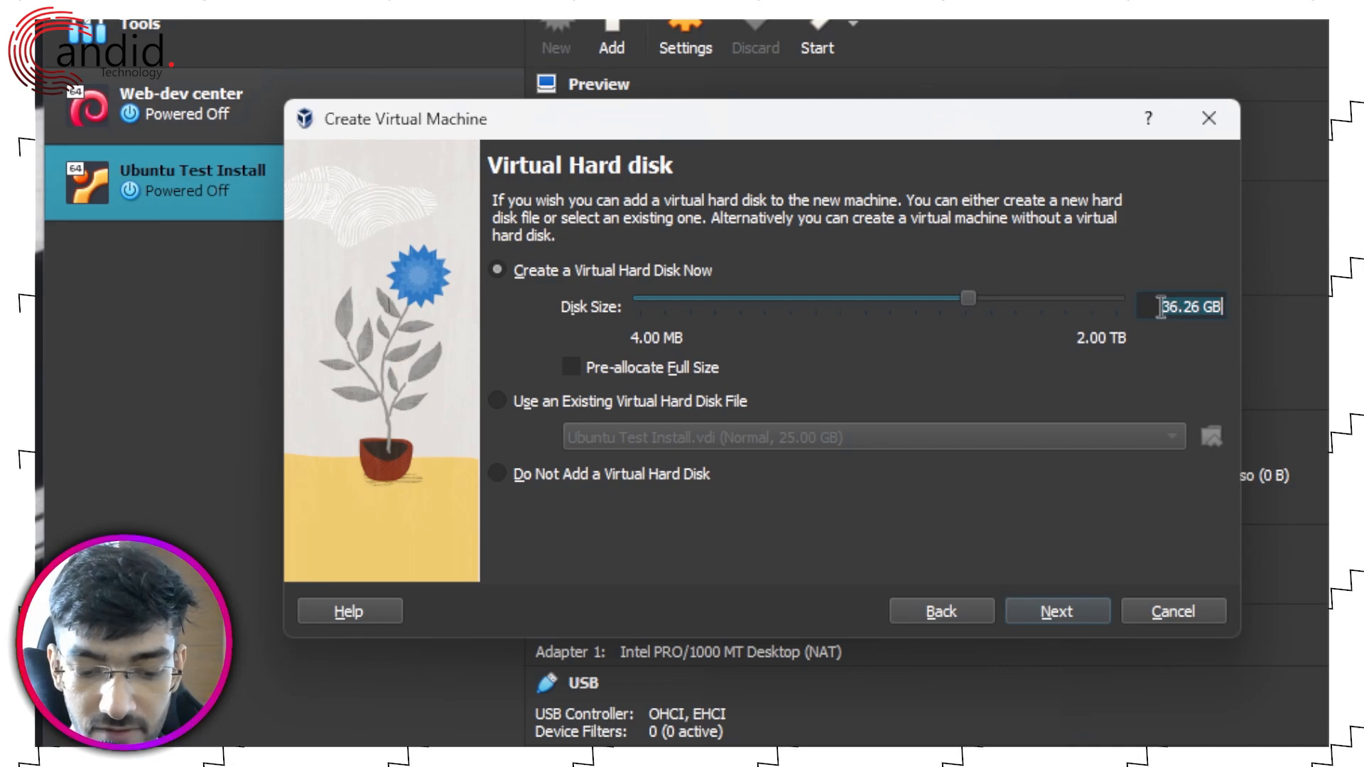
{"action": "type", "text": "30"}
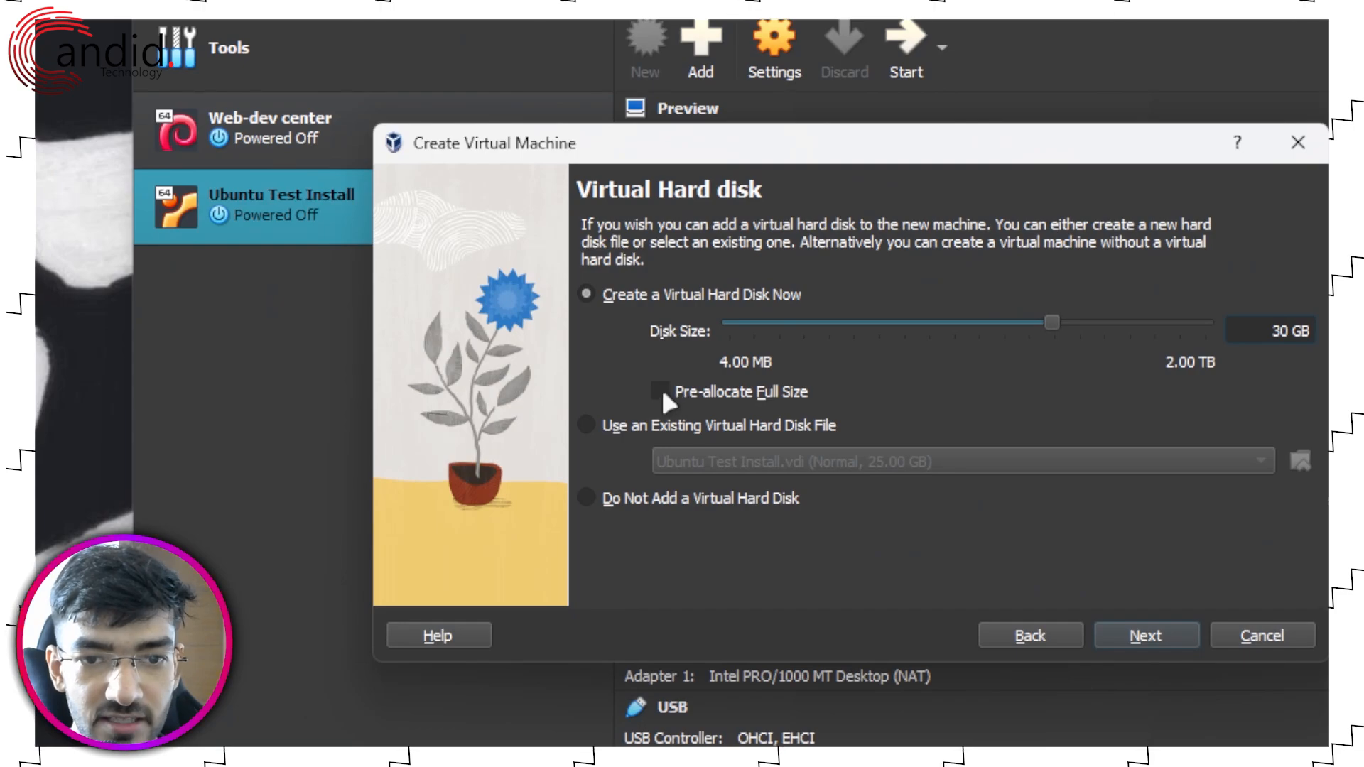
{"action": "left_click", "coordinate": [106, 263]}
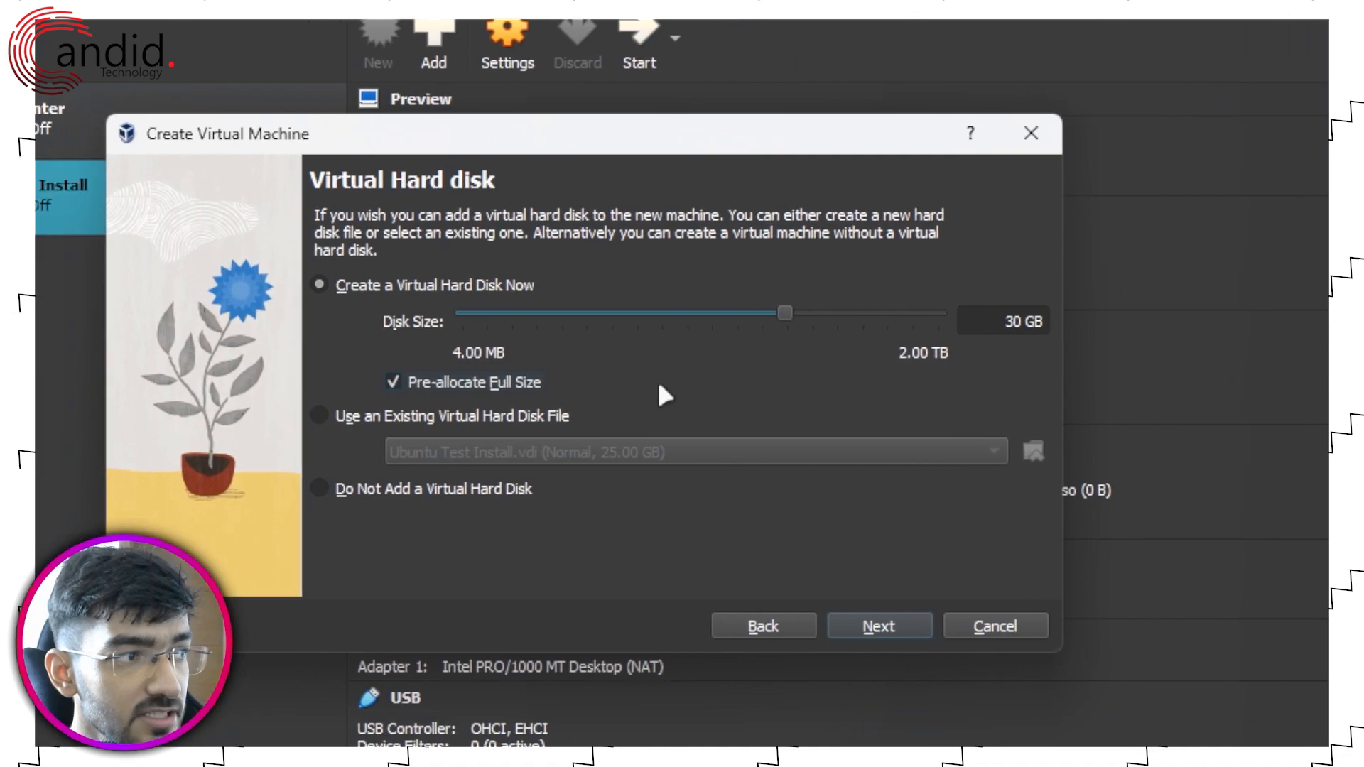
{"action": "left_click", "coordinate": [460, 387]}
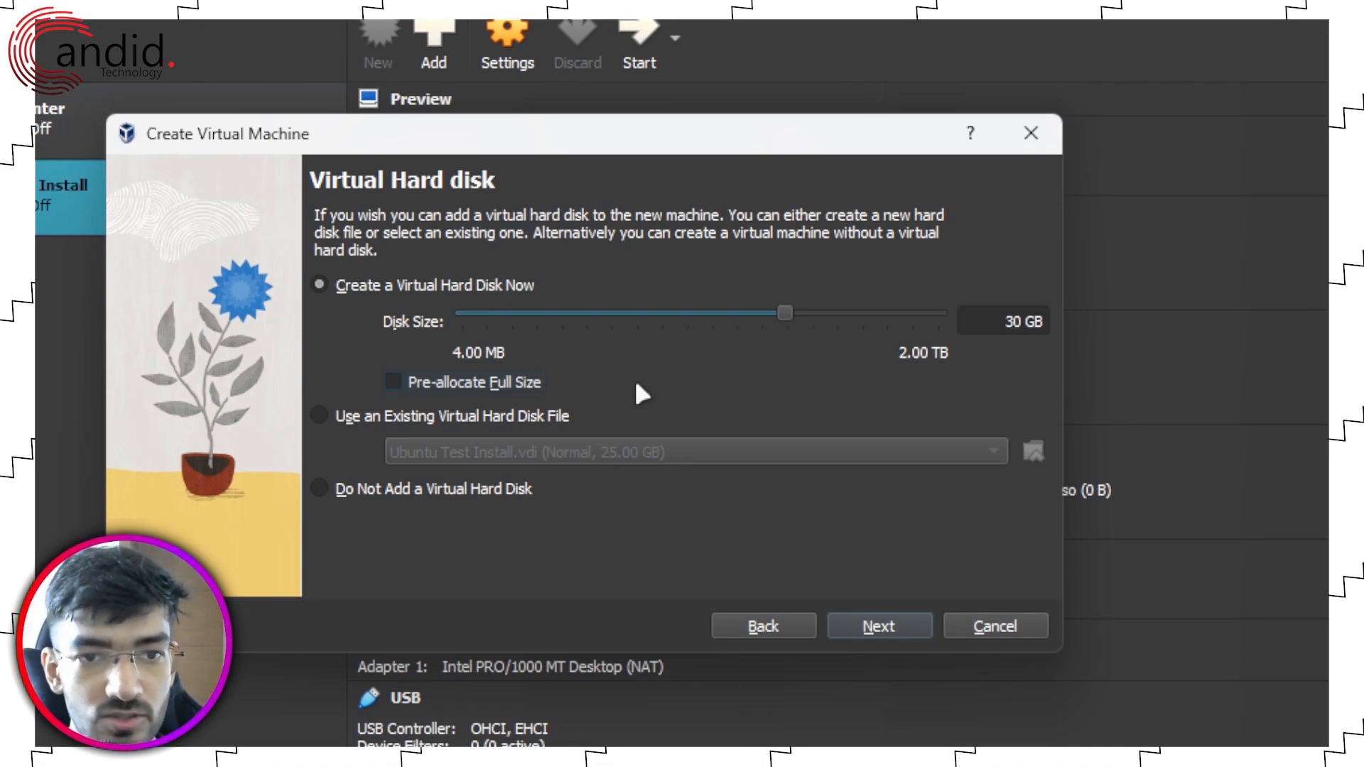
{"action": "left_click", "coordinate": [849, 628]}
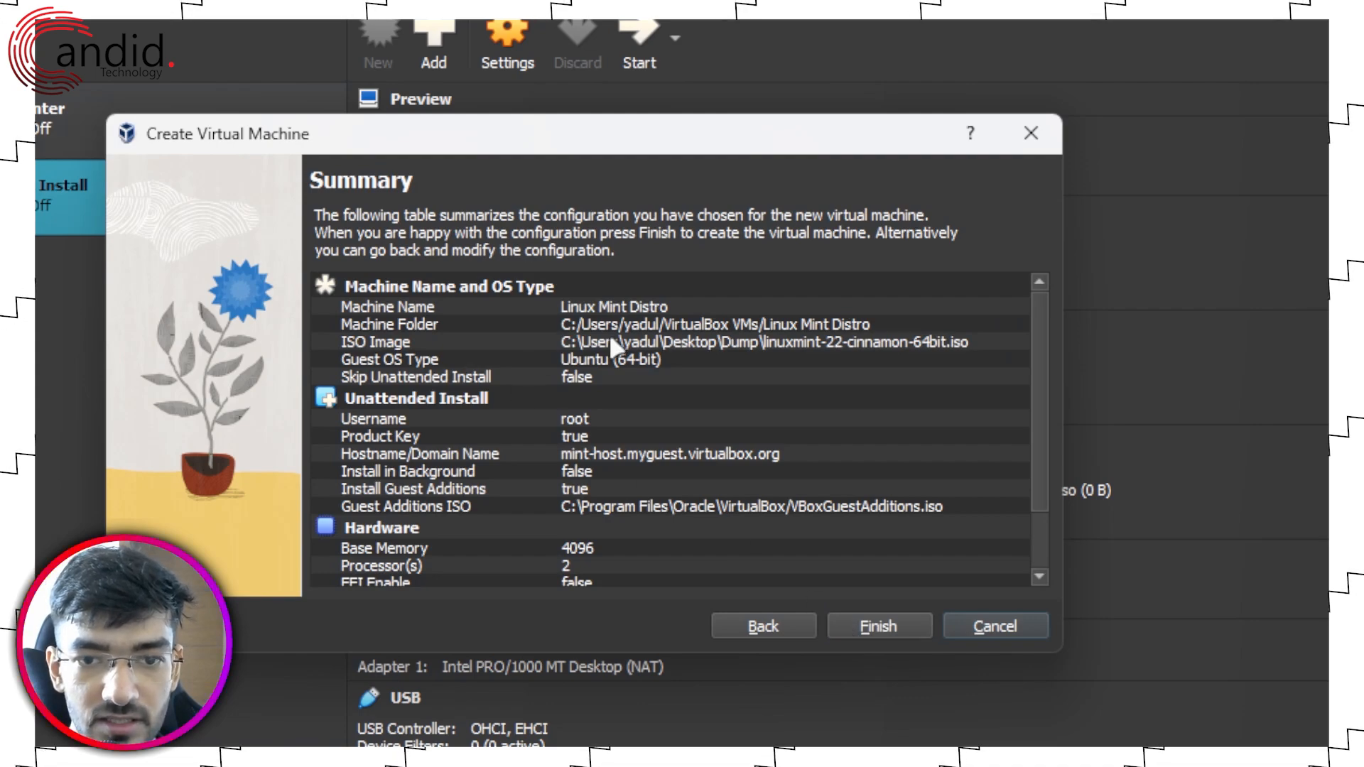
Step: Review the Linux Mint Distro summary table and finish creating the VM
{"action": "scroll", "coordinate": [610, 335], "scroll_direction": "down", "scroll_amount": 2}
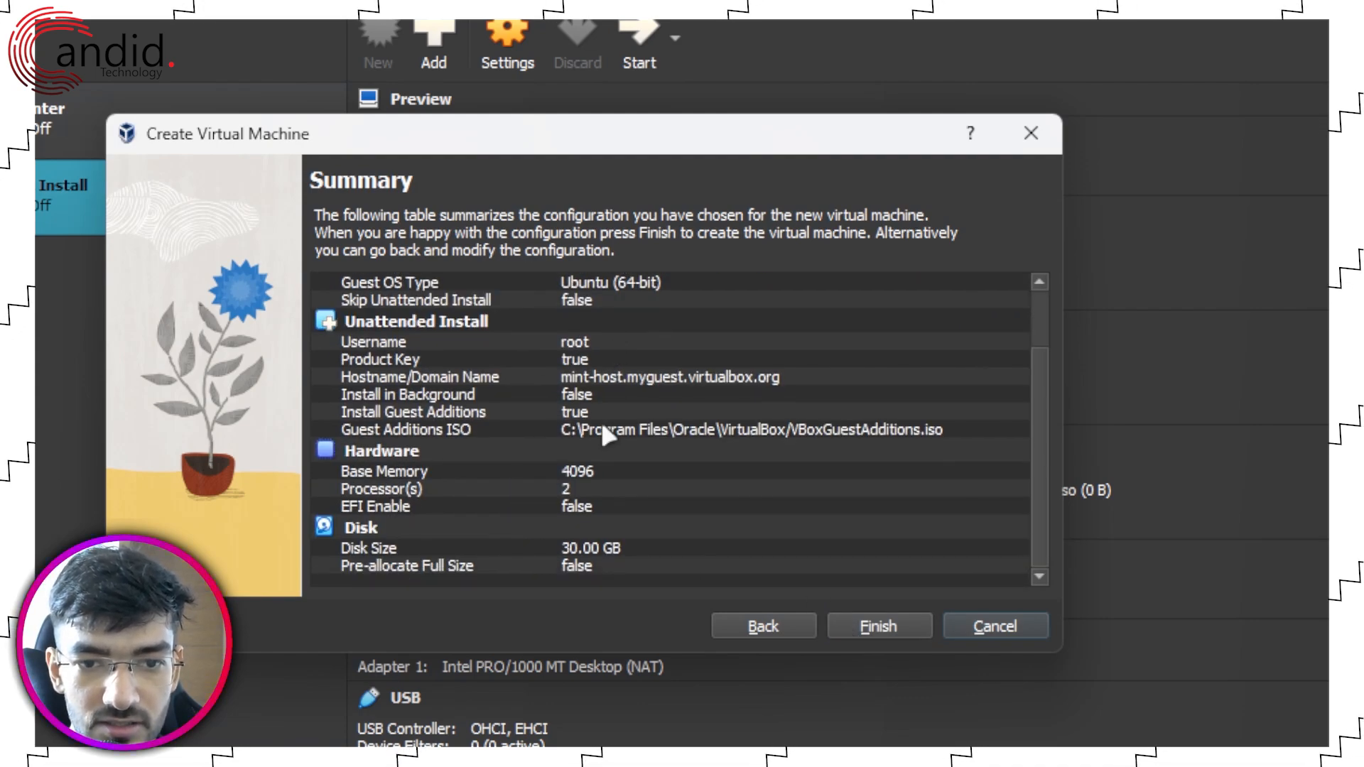
{"action": "scroll", "coordinate": [611, 511], "scroll_direction": "up", "scroll_amount": 2}
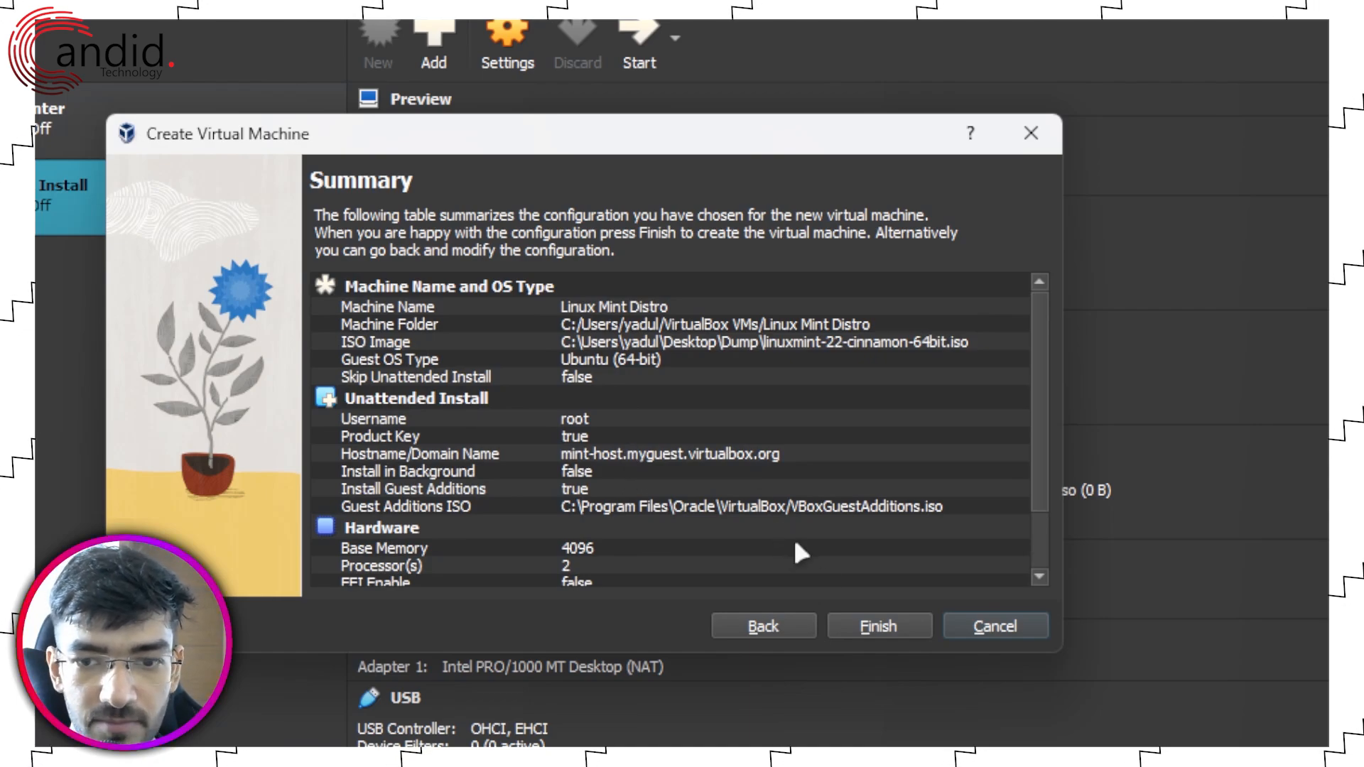
{"action": "left_click", "coordinate": [861, 630]}
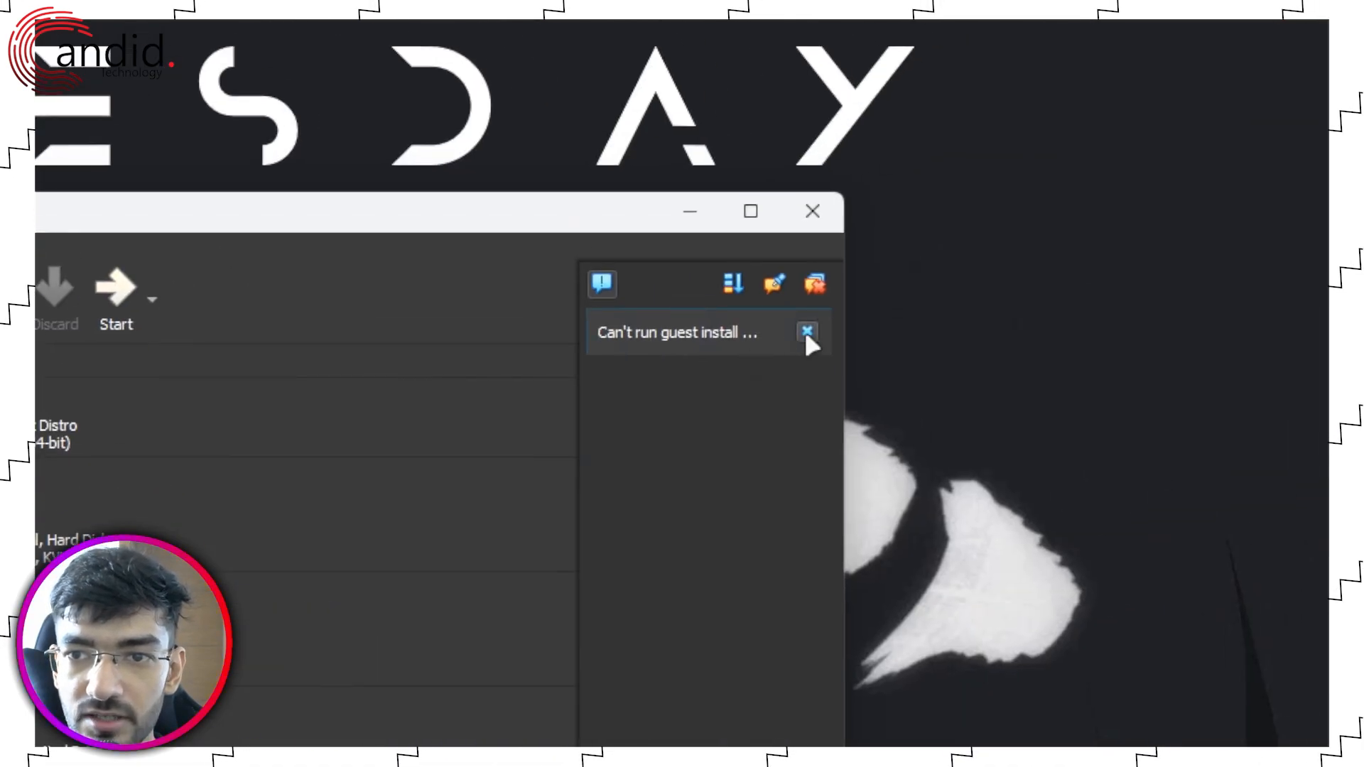
Step: Dismiss the 'Can't run guest install' warning notification
{"action": "left_click", "coordinate": [807, 334]}
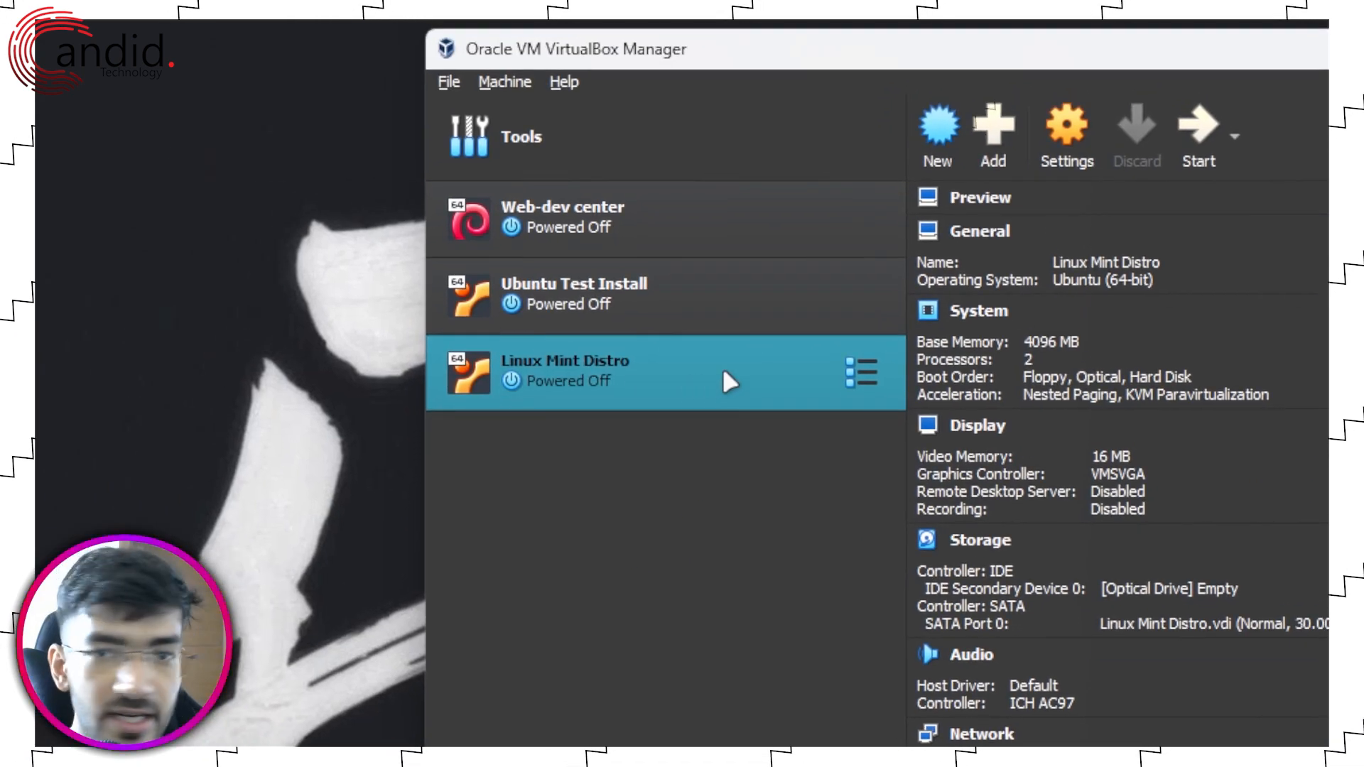
Step: Set Shared Clipboard and Drag'n'Drop to Bidirectional in Linux Mint Distro's General settings
{"action": "left_click", "coordinate": [1074, 139]}
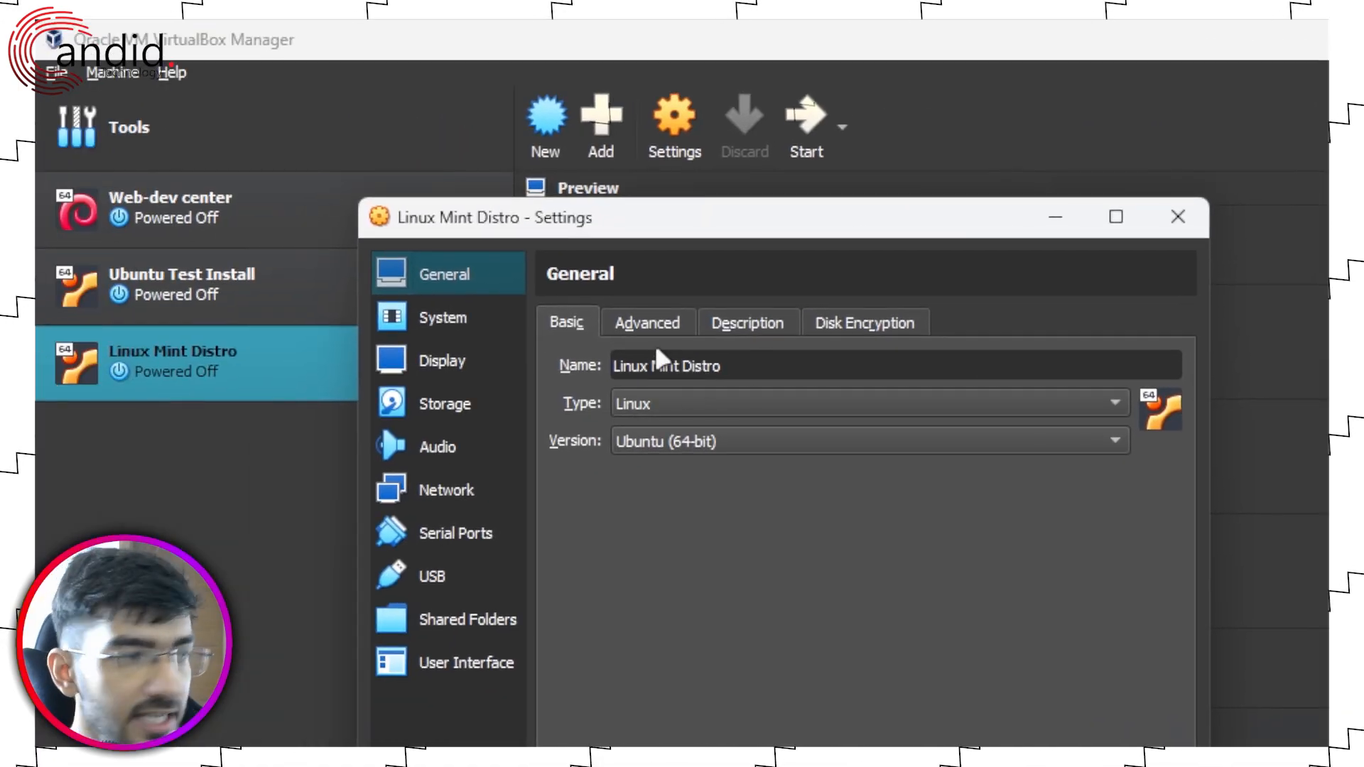
{"action": "left_click", "coordinate": [667, 327]}
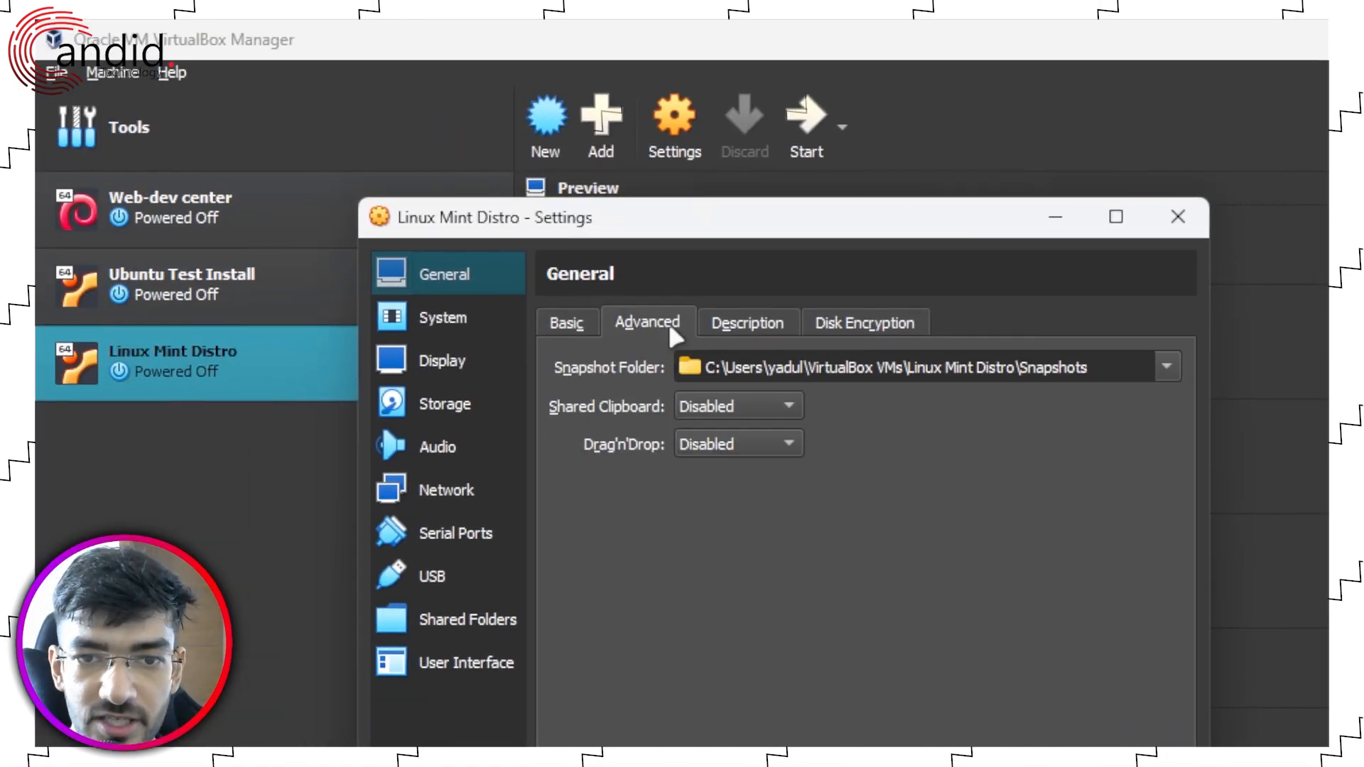
{"action": "left_click", "coordinate": [732, 405]}
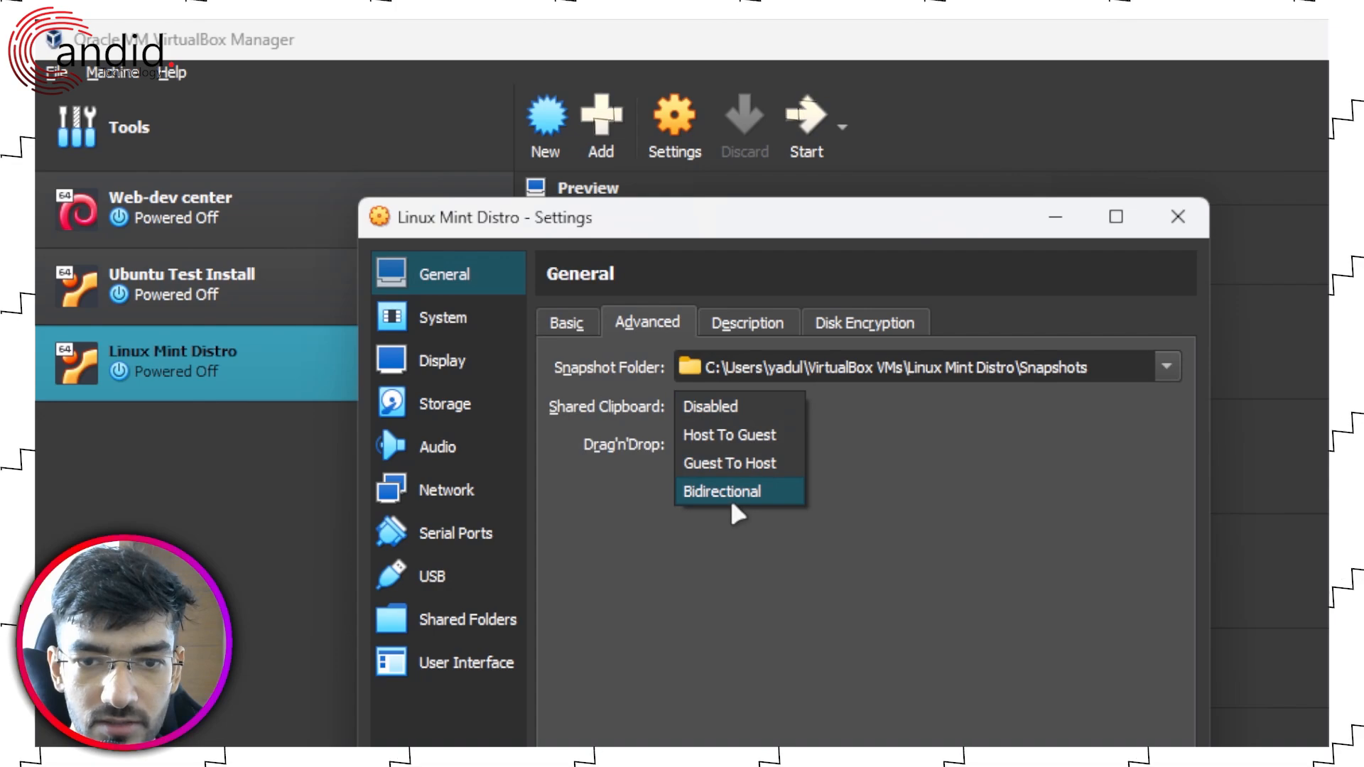
{"action": "left_click", "coordinate": [731, 495]}
{"action": "left_click", "coordinate": [736, 444]}
{"action": "left_click", "coordinate": [738, 529]}
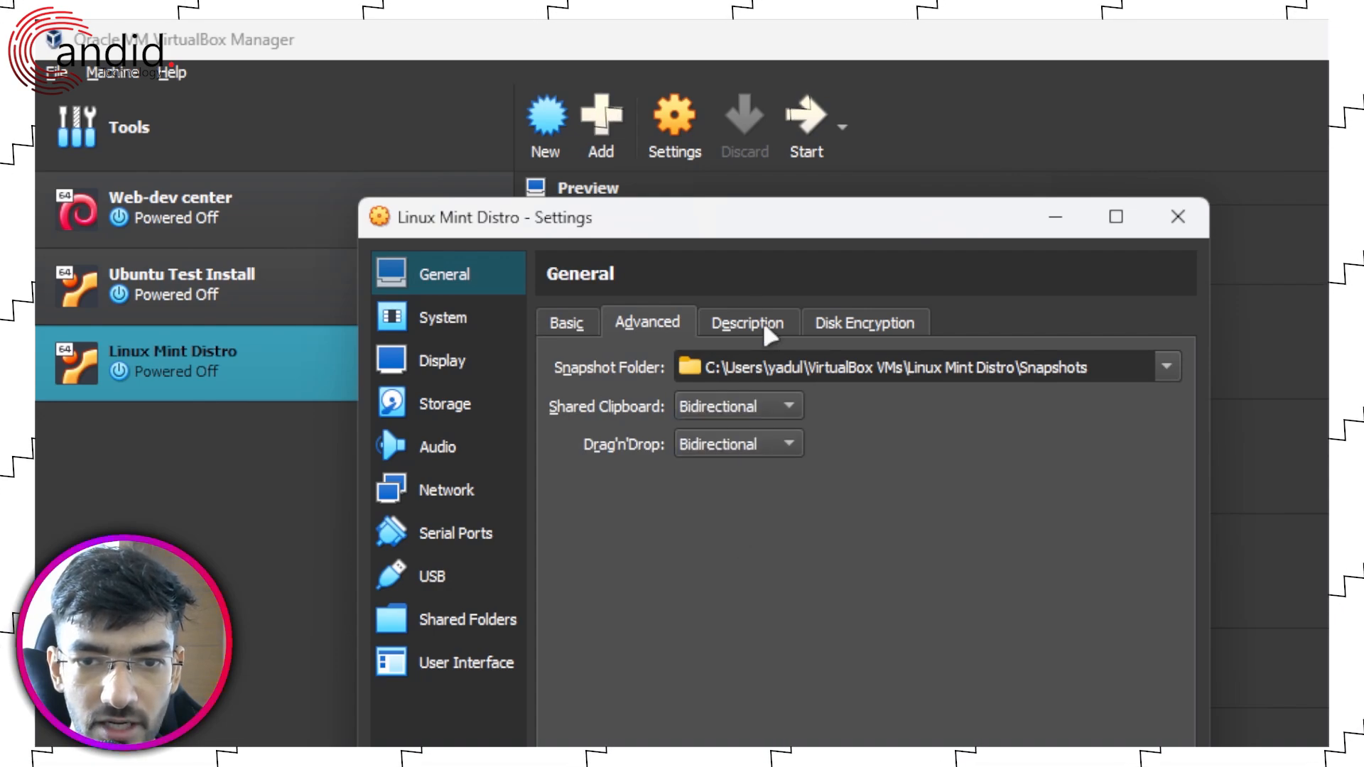
{"action": "left_click", "coordinate": [765, 325]}
{"action": "left_click", "coordinate": [853, 327]}
{"action": "left_click", "coordinate": [633, 328]}
{"action": "left_click", "coordinate": [571, 326]}
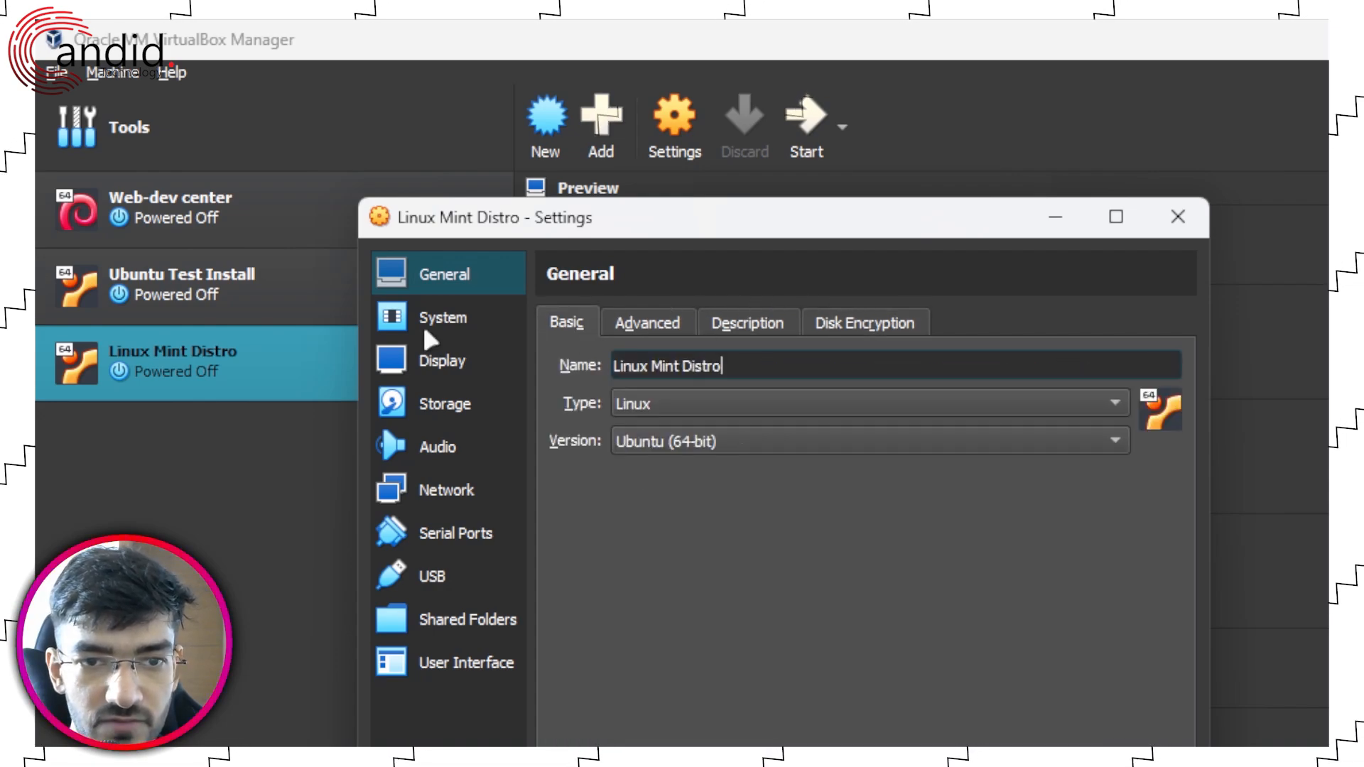
Step: Review the System pages, then raise Display video memory to 128 MB
{"action": "left_click", "coordinate": [427, 331]}
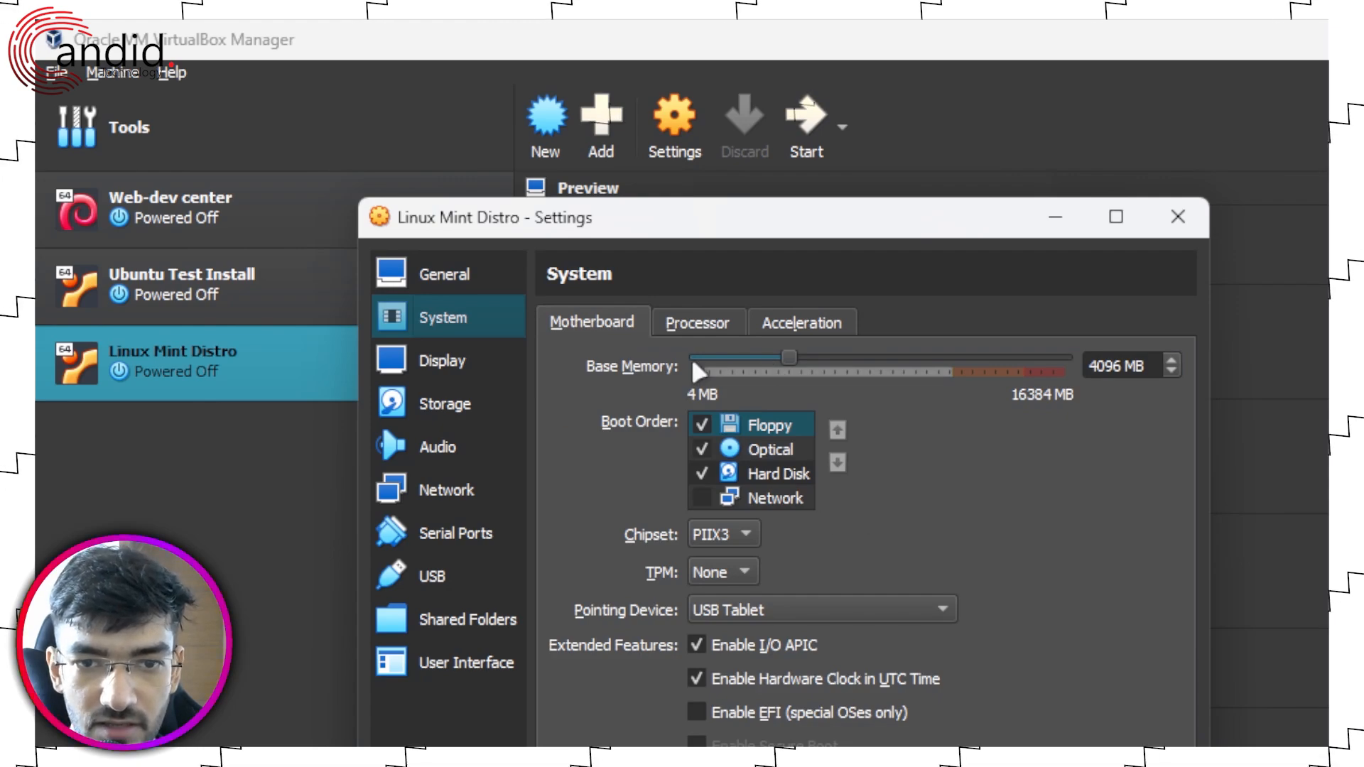
{"action": "left_click", "coordinate": [706, 320]}
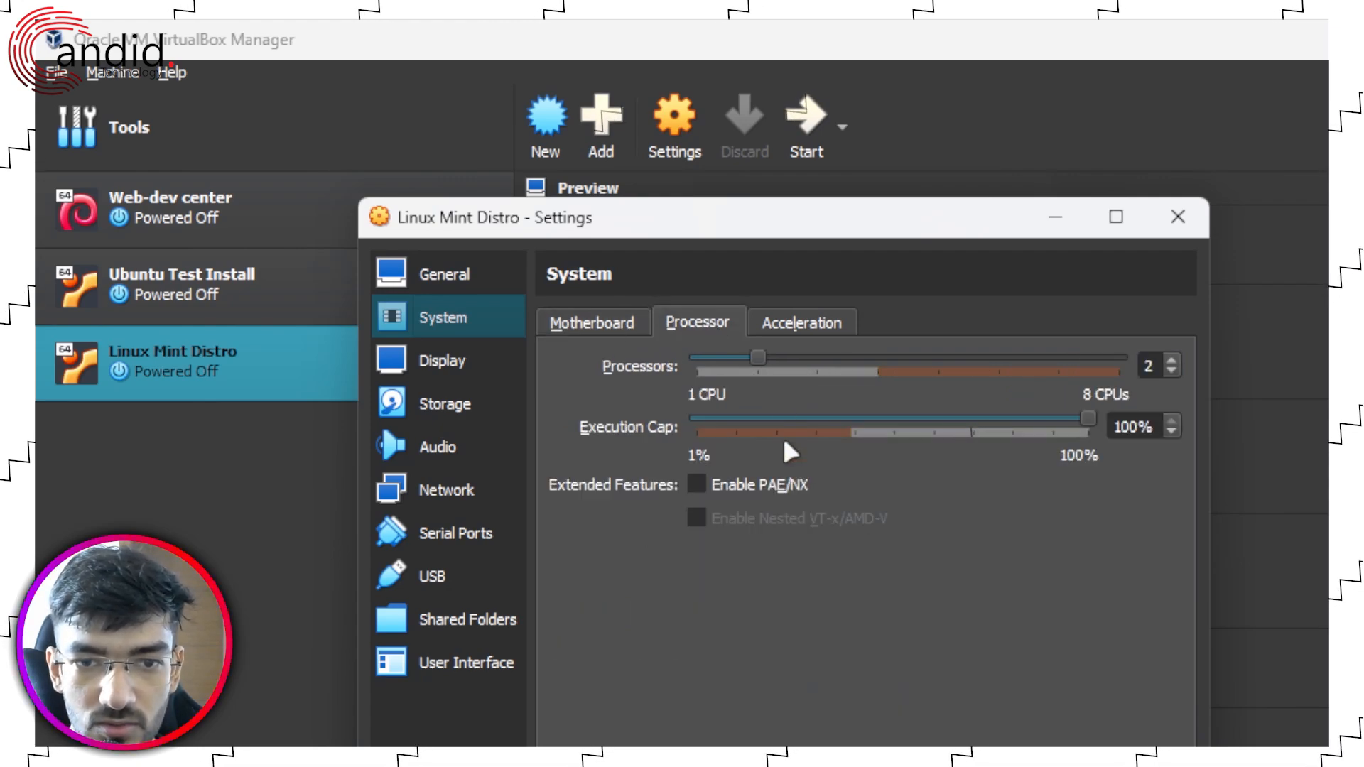
{"action": "left_click", "coordinate": [804, 324]}
{"action": "left_click", "coordinate": [554, 323]}
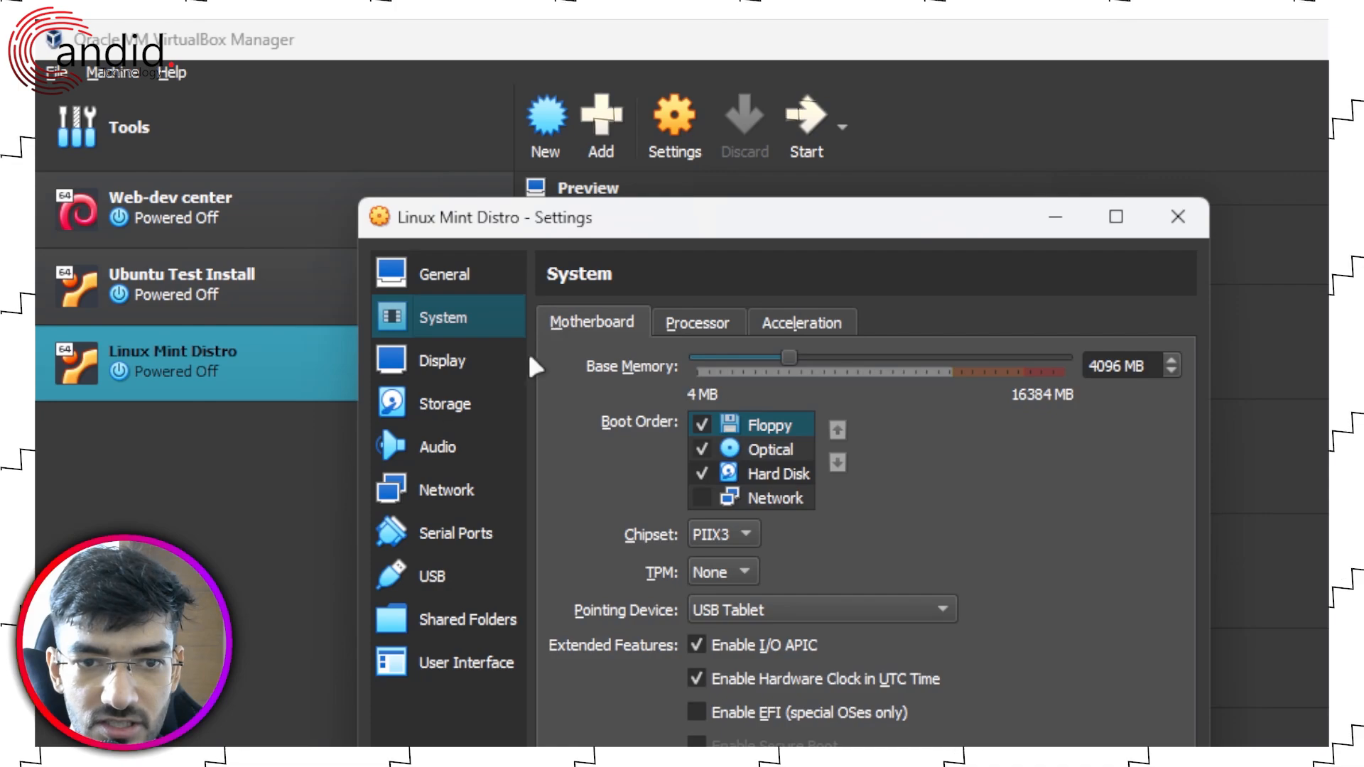
{"action": "left_click", "coordinate": [444, 363]}
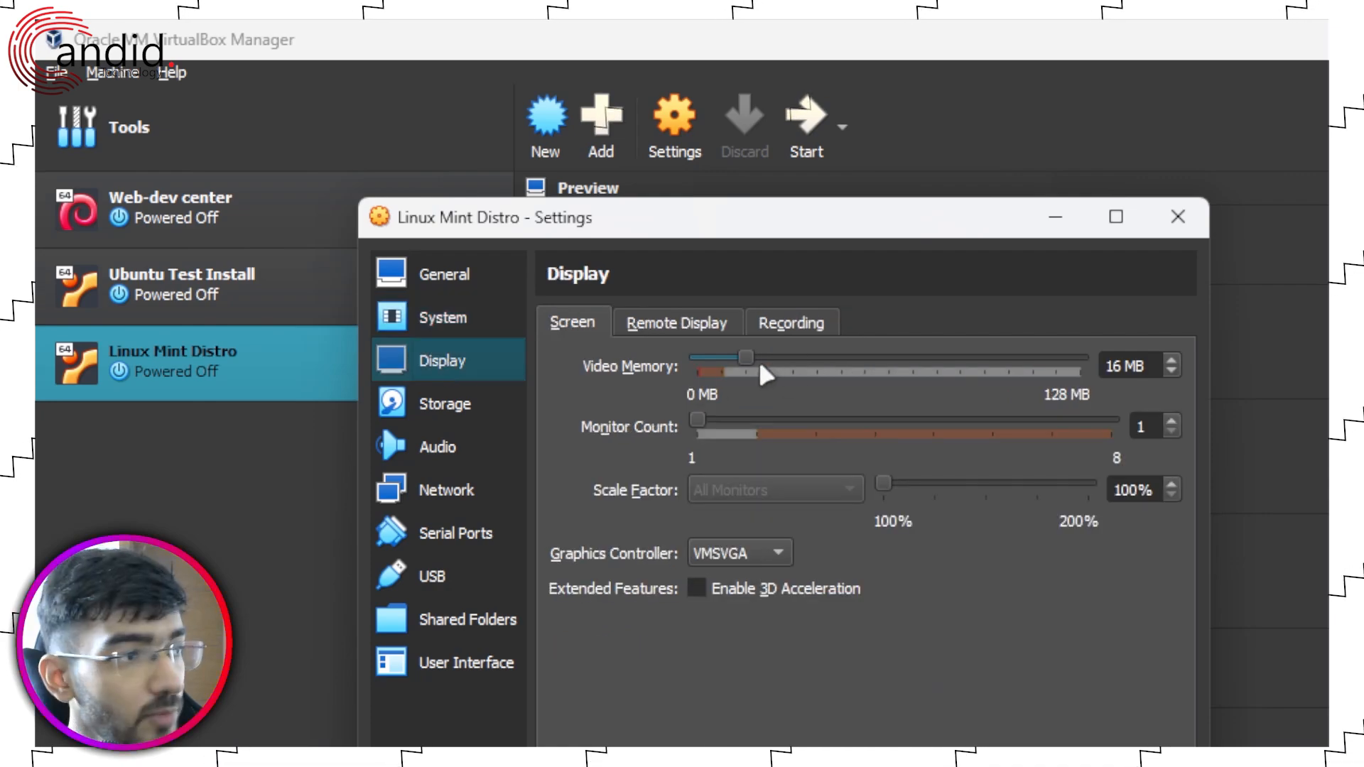
{"action": "left_click_drag", "start_coordinate": [756, 360], "coordinate": [1105, 375]}
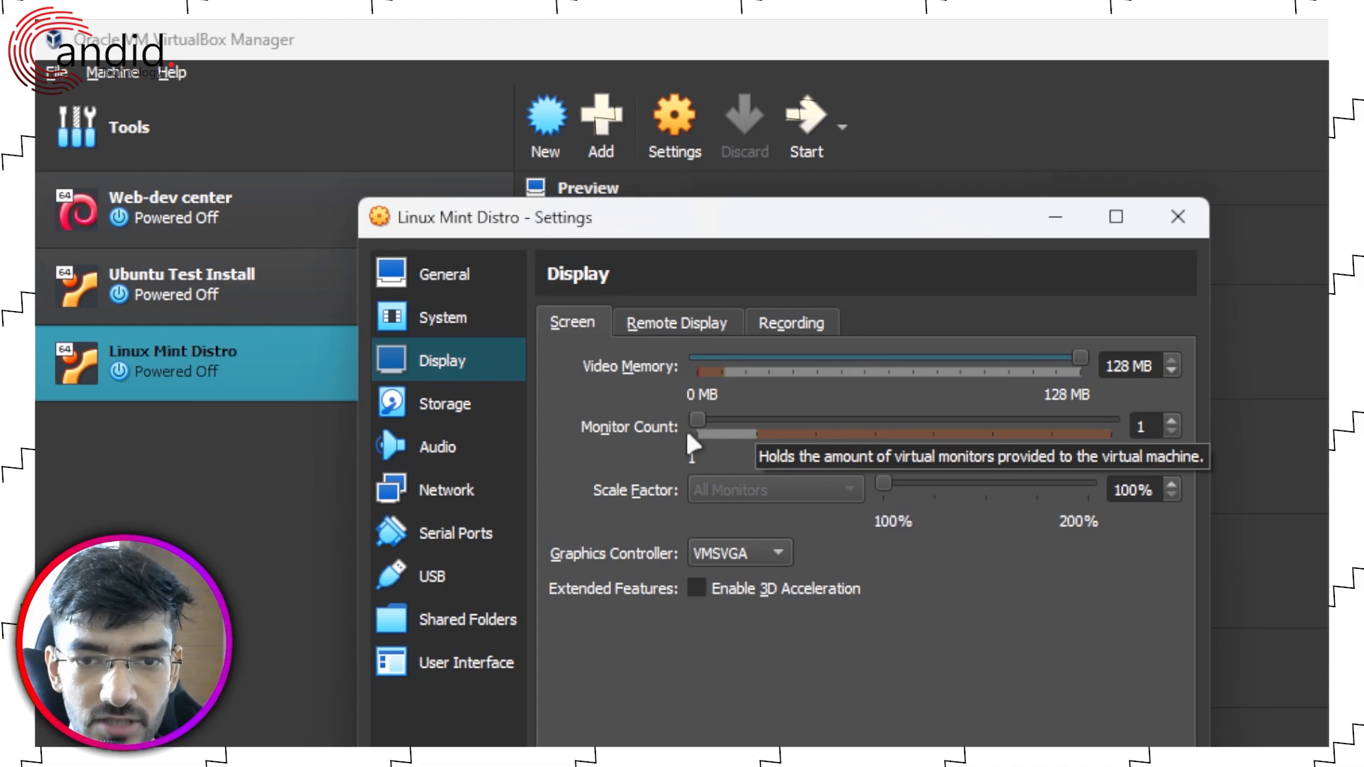
{"action": "left_click", "coordinate": [703, 324]}
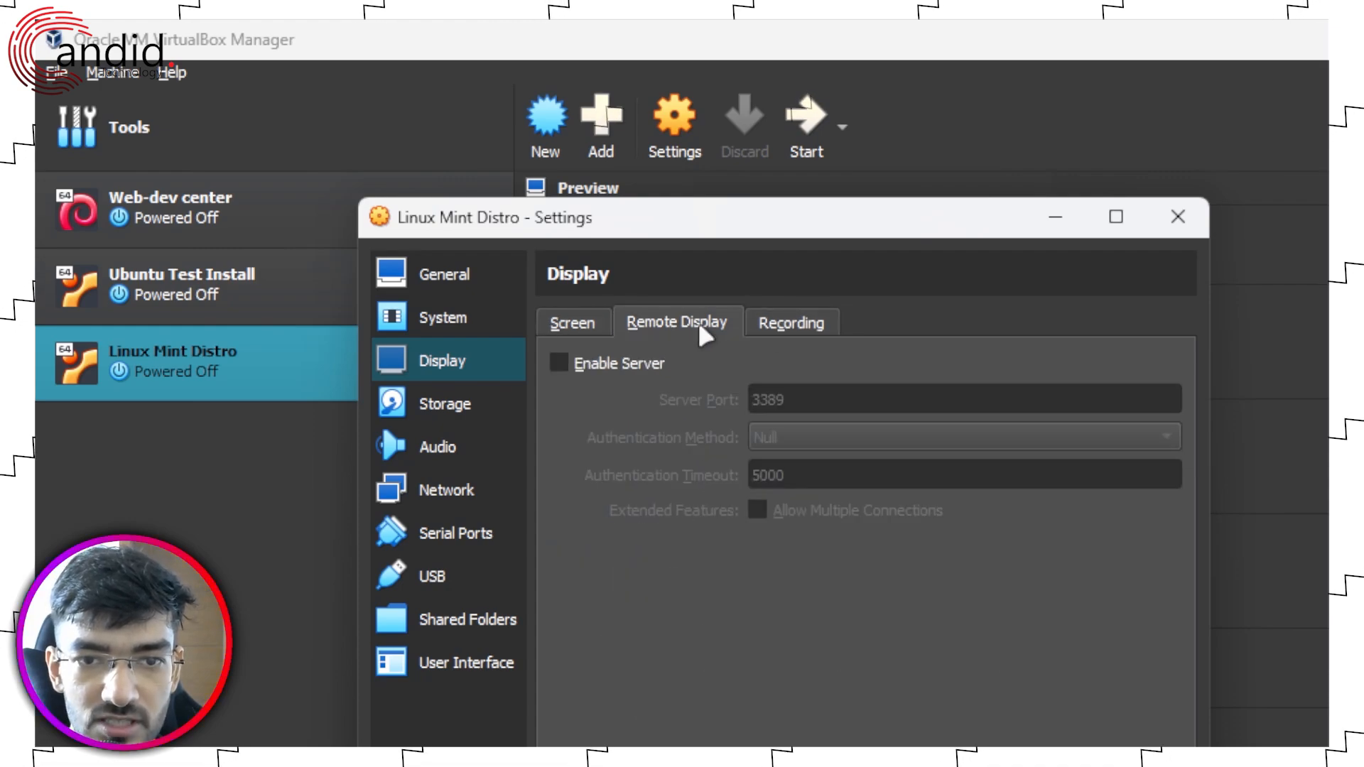
{"action": "left_click", "coordinate": [572, 324]}
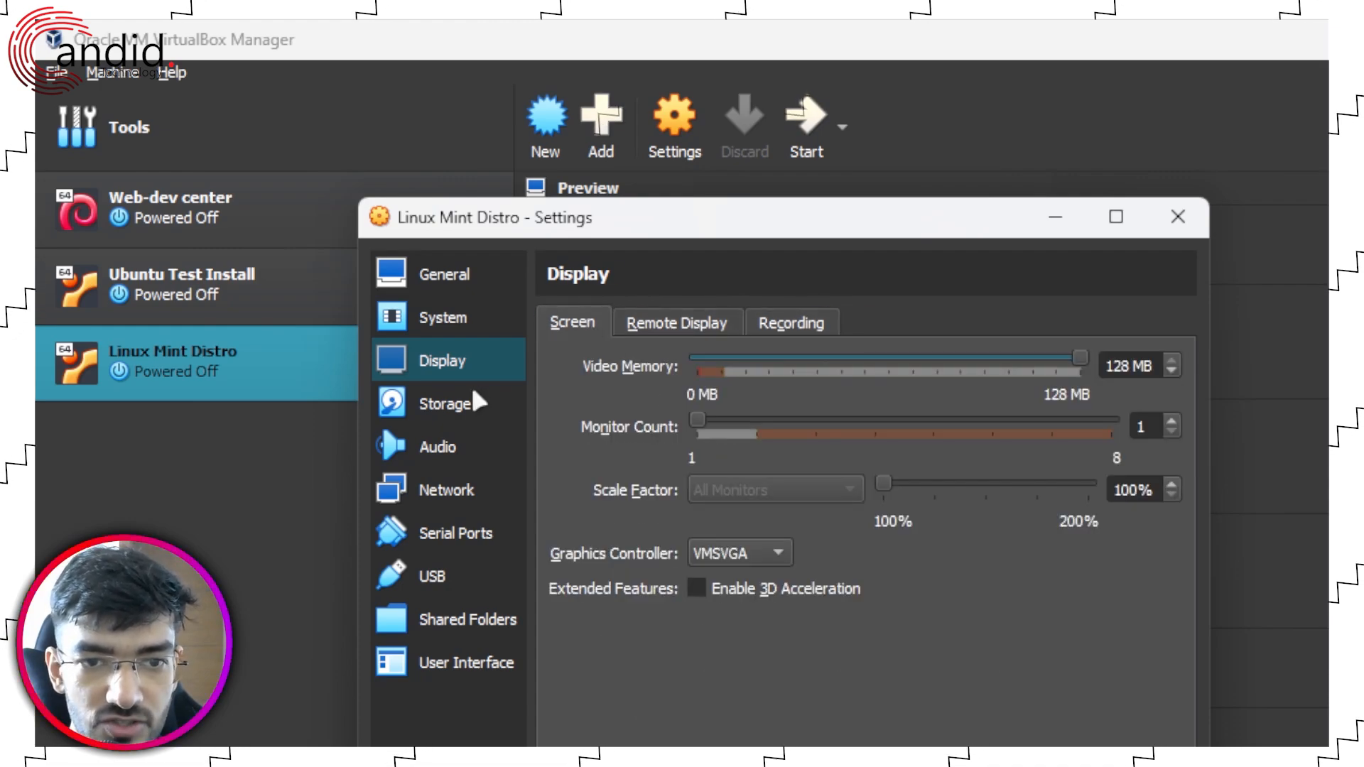
Step: Mount the Linux Mint 22 ISO in the empty optical drive slot under Storage
{"action": "left_click", "coordinate": [473, 398]}
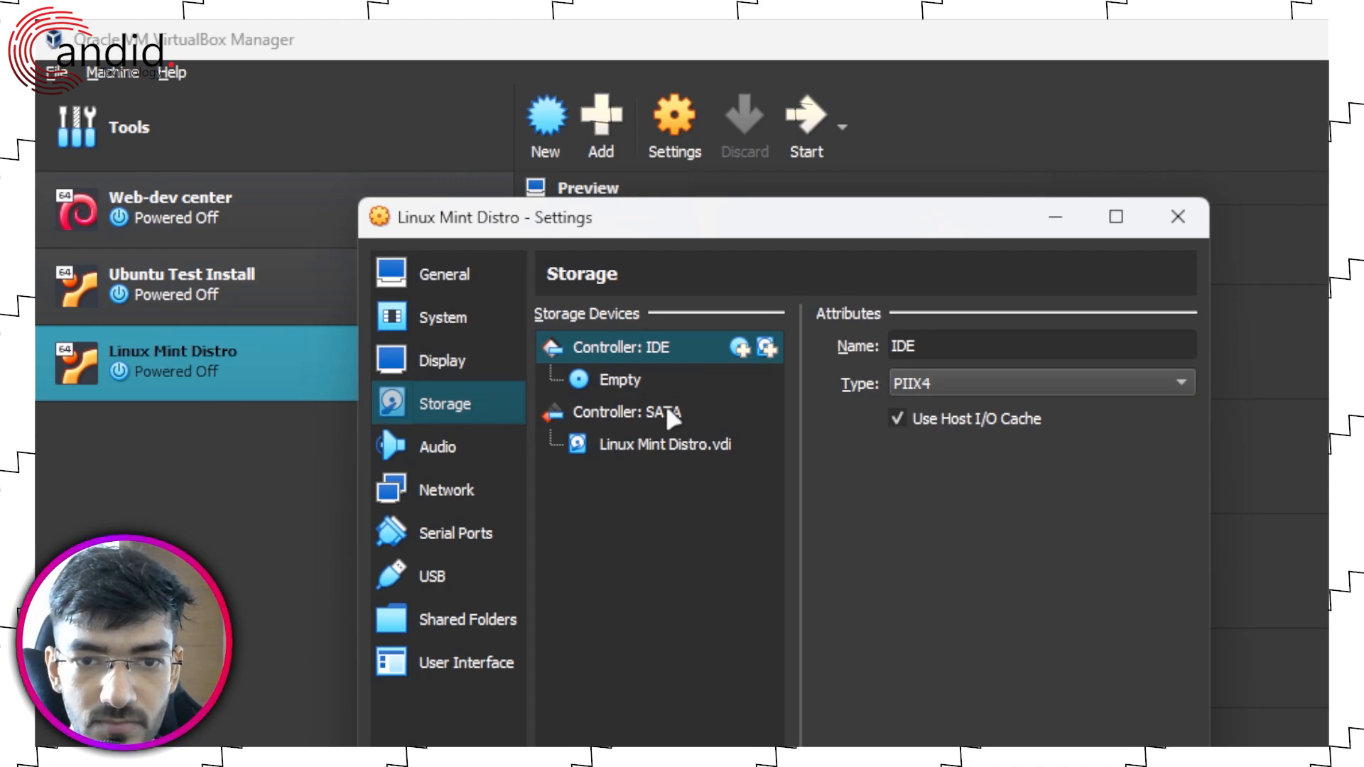
{"action": "left_click", "coordinate": [671, 378]}
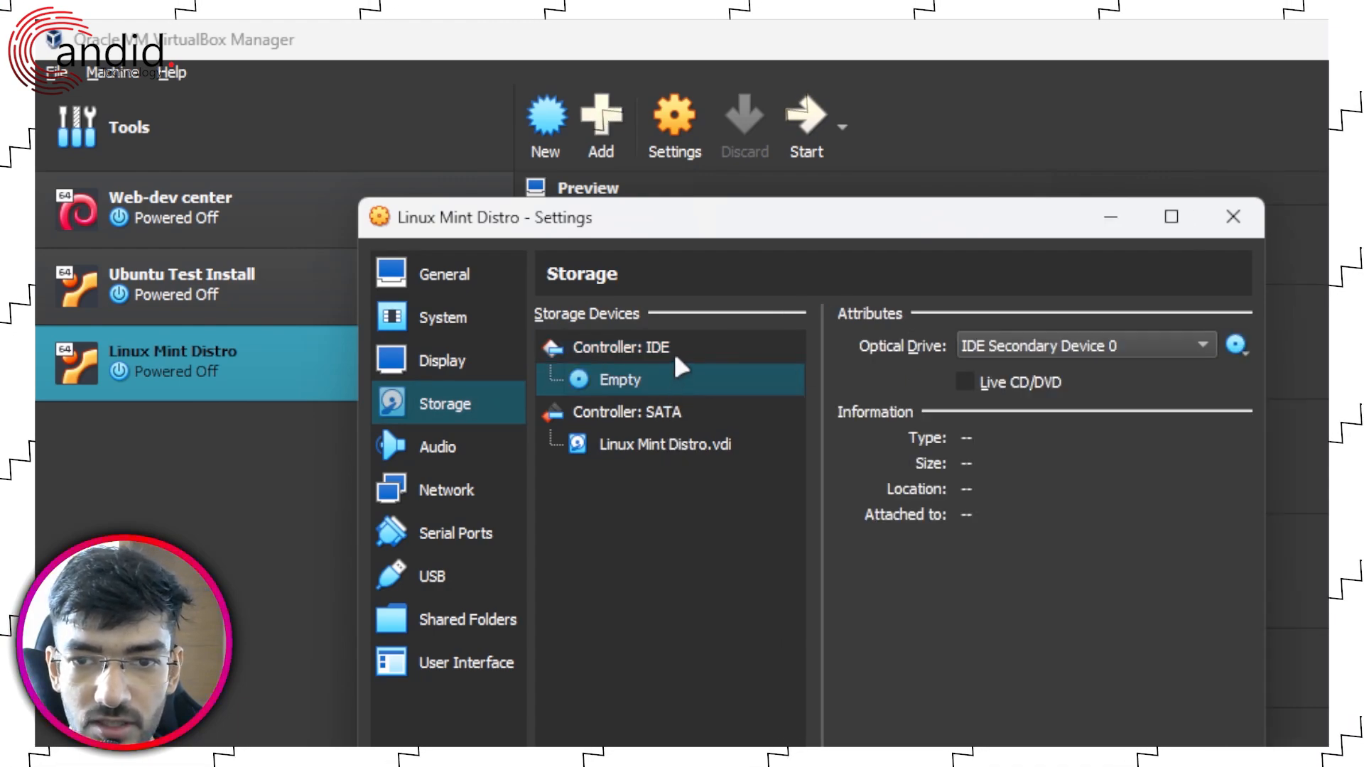
{"action": "left_click", "coordinate": [675, 357]}
{"action": "left_click", "coordinate": [668, 377]}
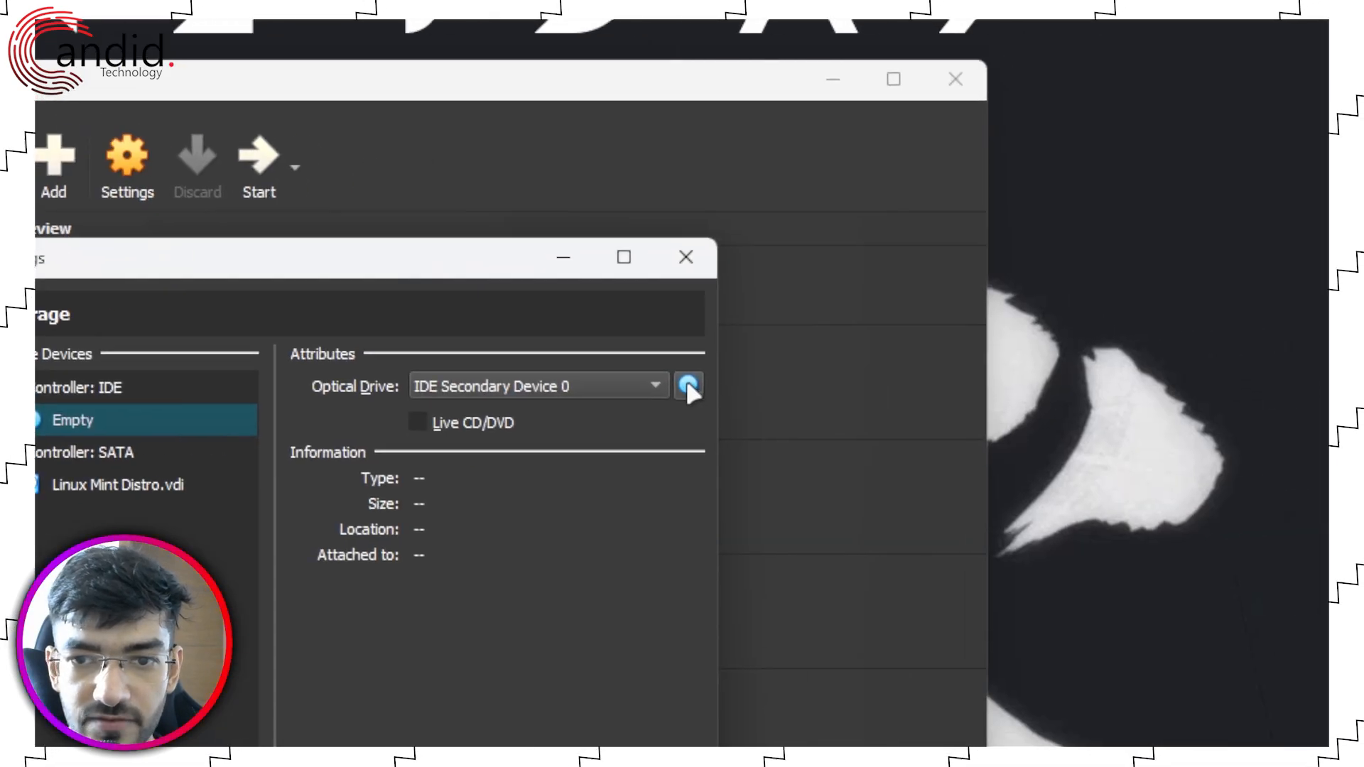
{"action": "left_click", "coordinate": [820, 376]}
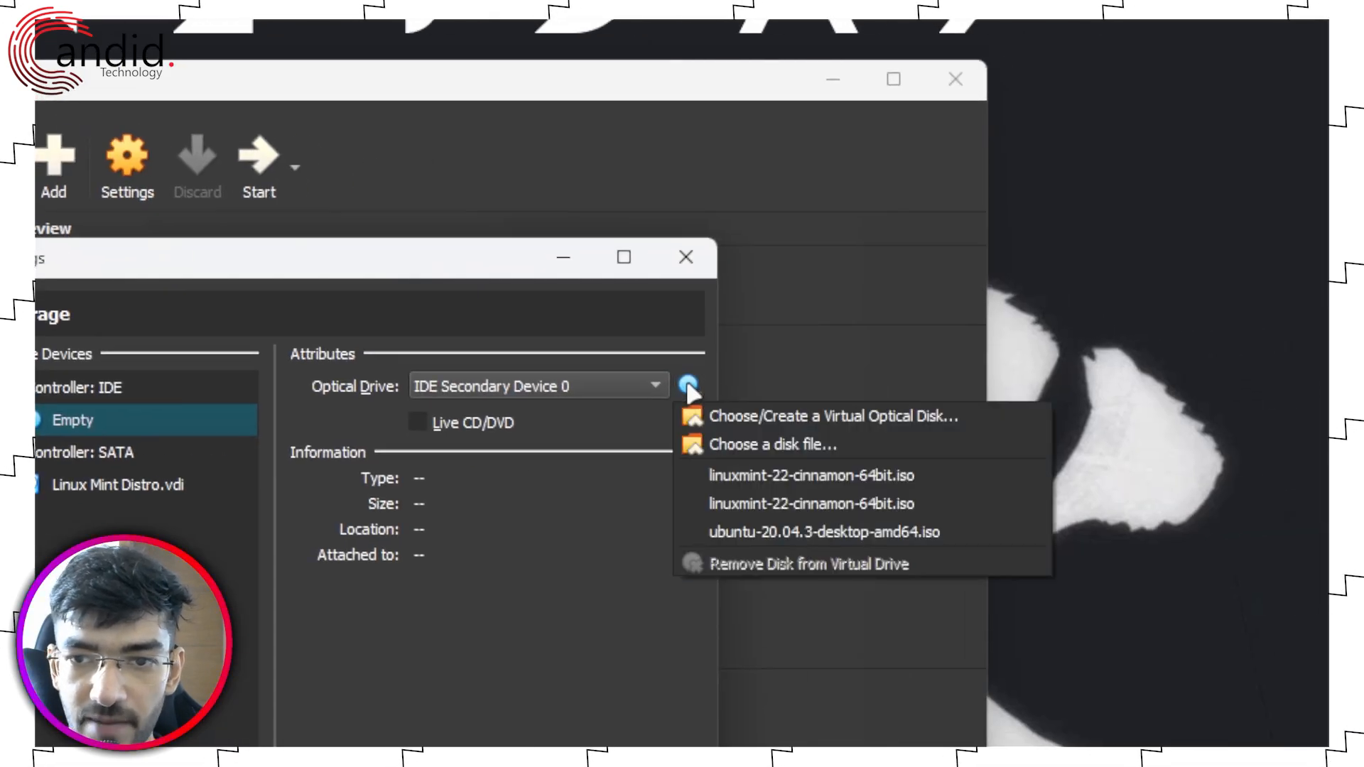
{"action": "left_click", "coordinate": [715, 475]}
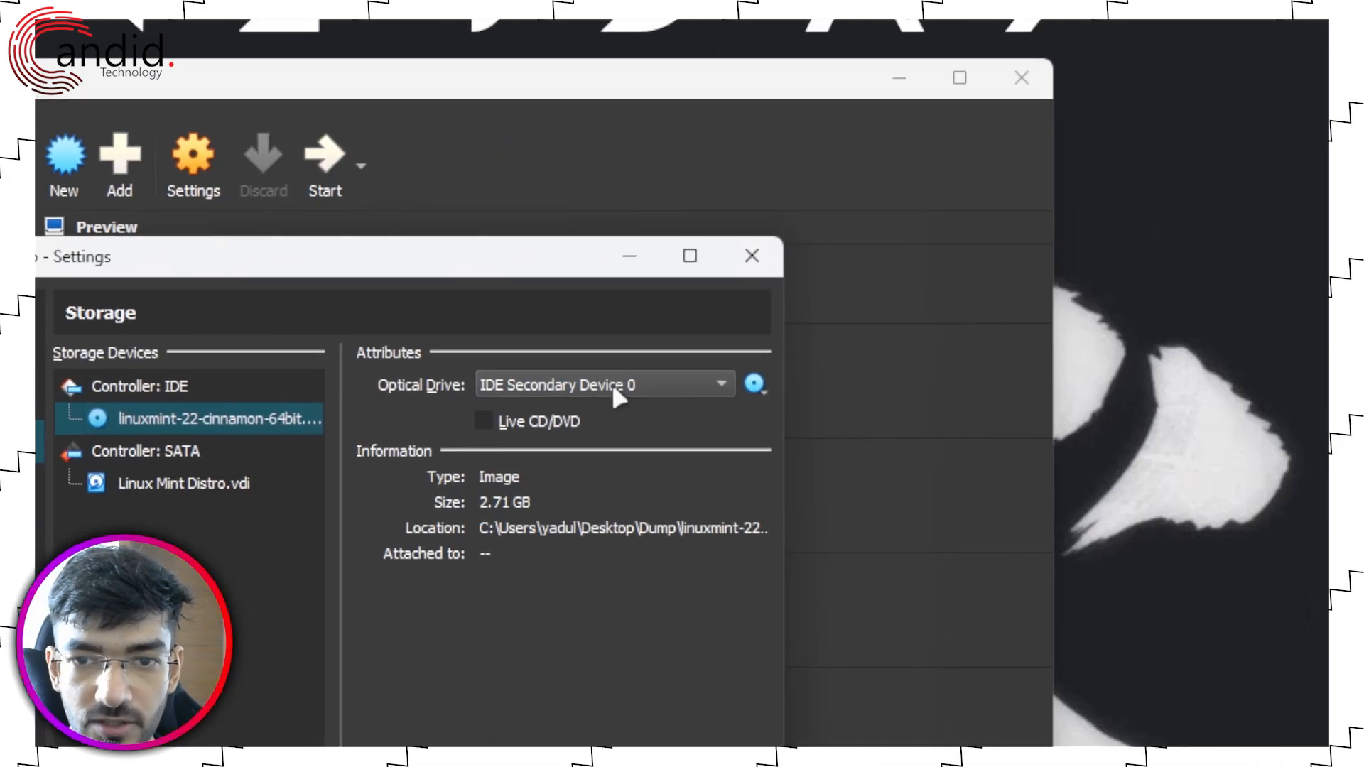
Step: Keep the drive on IDE Secondary Device 0 and remove the disc, leaving it empty
{"action": "left_click", "coordinate": [861, 357]}
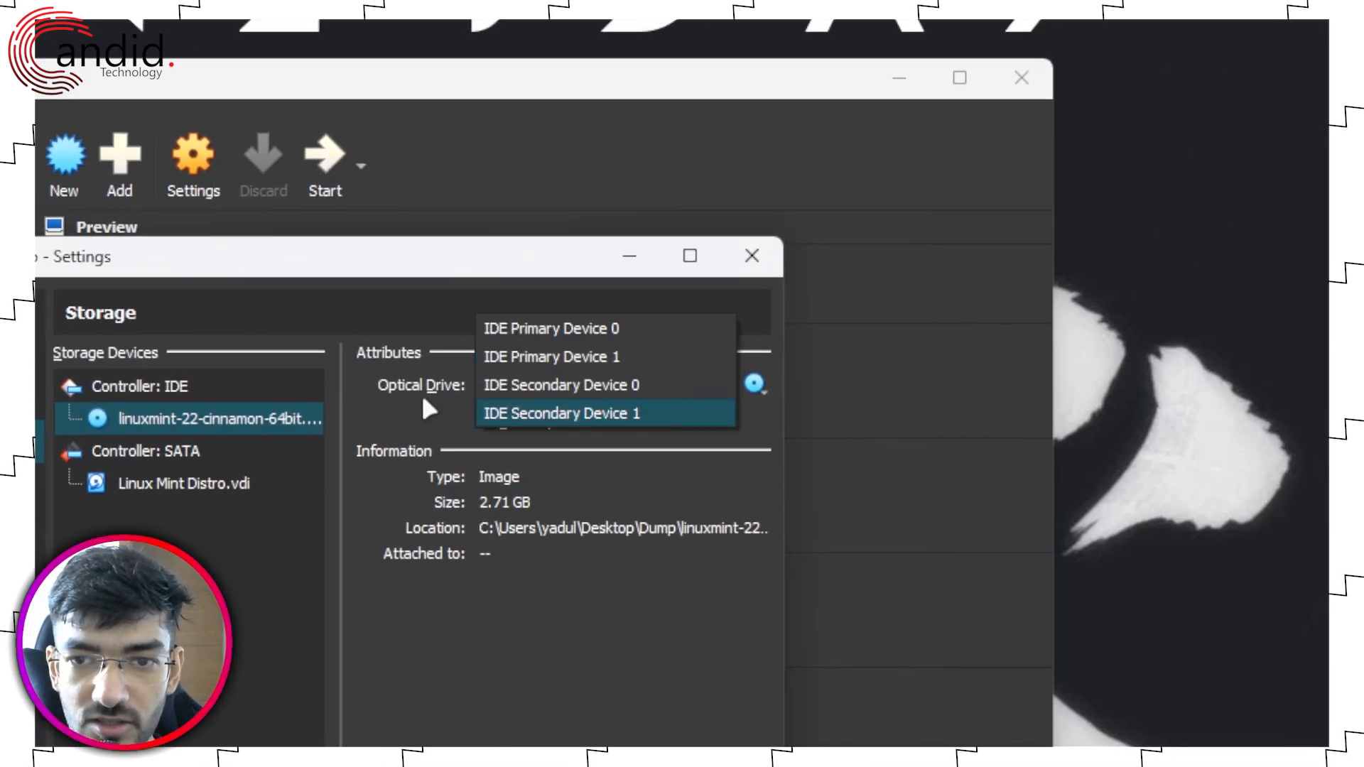
{"action": "left_click", "coordinate": [991, 356]}
{"action": "left_click", "coordinate": [738, 388]}
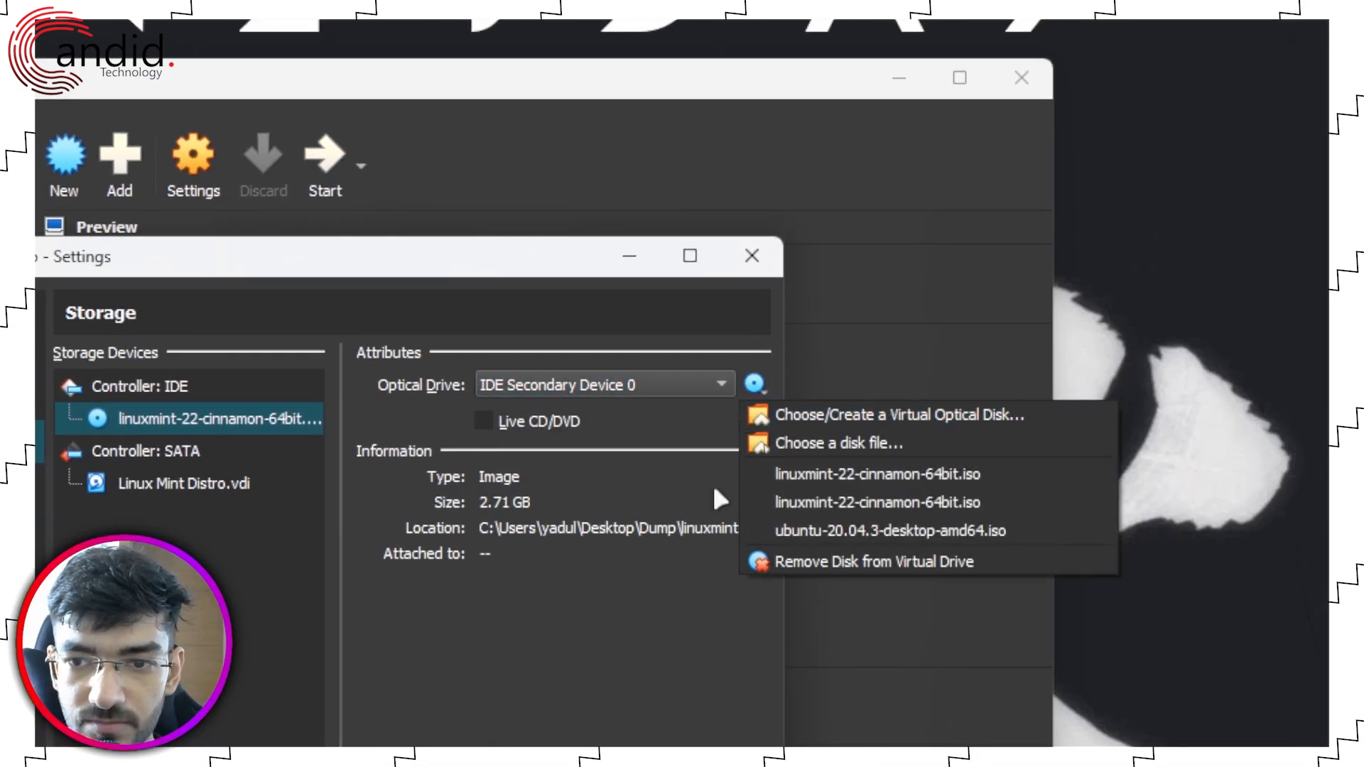
{"action": "left_click", "coordinate": [770, 558]}
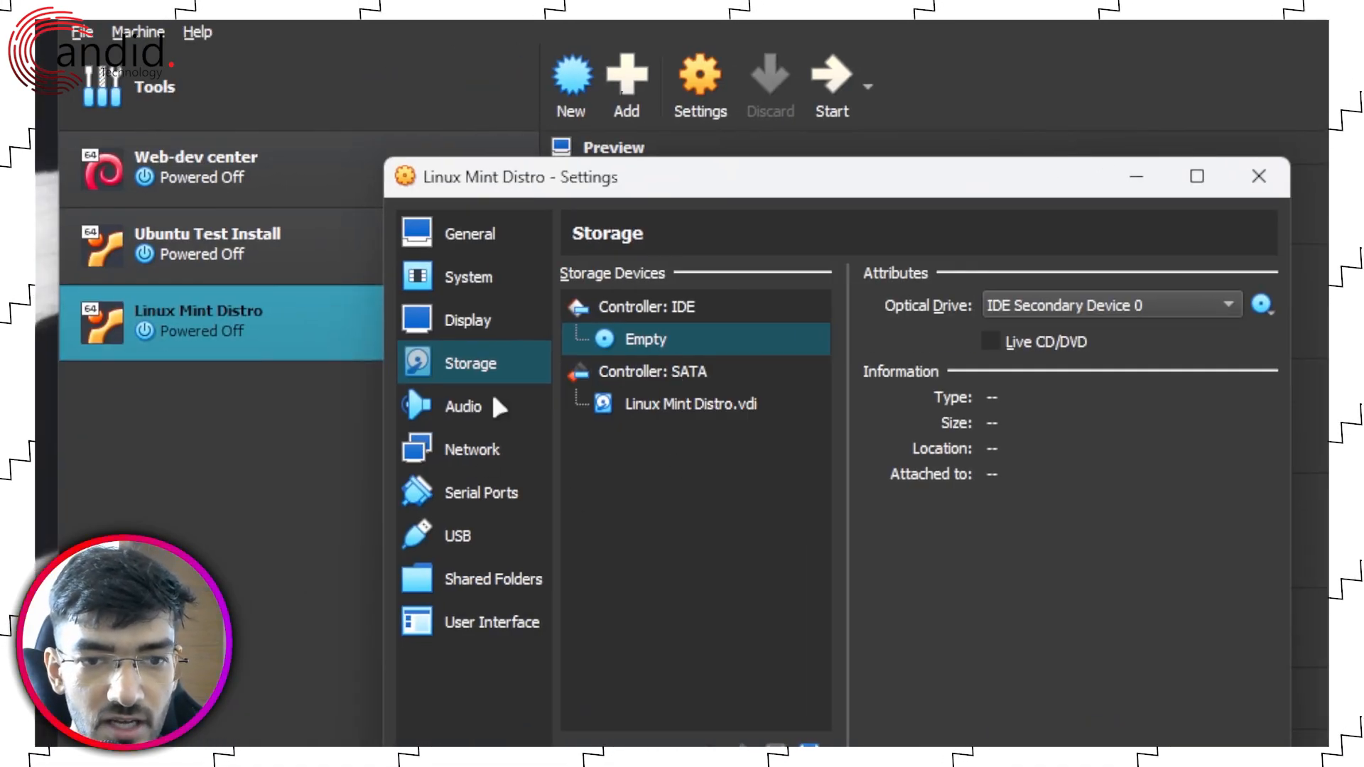
Step: Review the Audio and Network settings, then save and close the settings dialog
{"action": "left_click", "coordinate": [475, 421]}
{"action": "left_click", "coordinate": [472, 454]}
{"action": "left_click", "coordinate": [467, 423]}
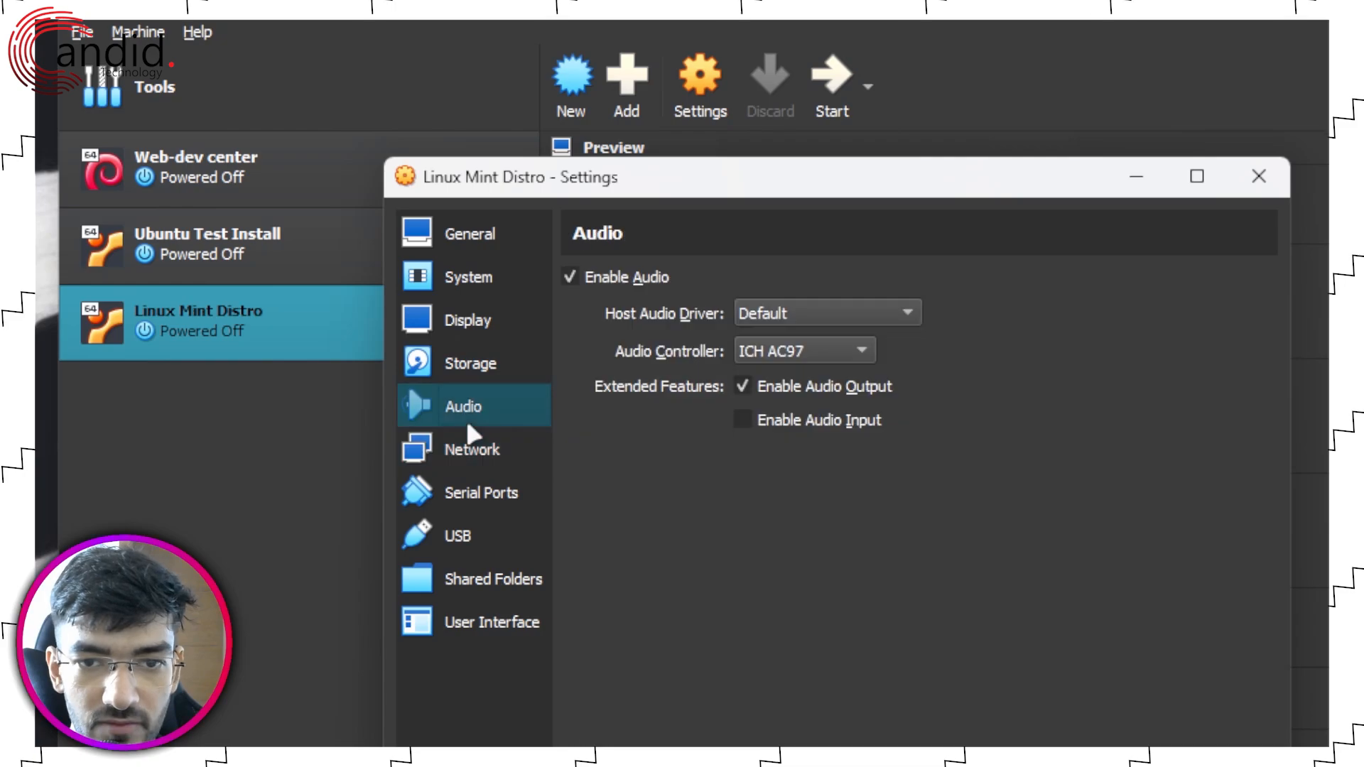
{"action": "left_click", "coordinate": [679, 417]}
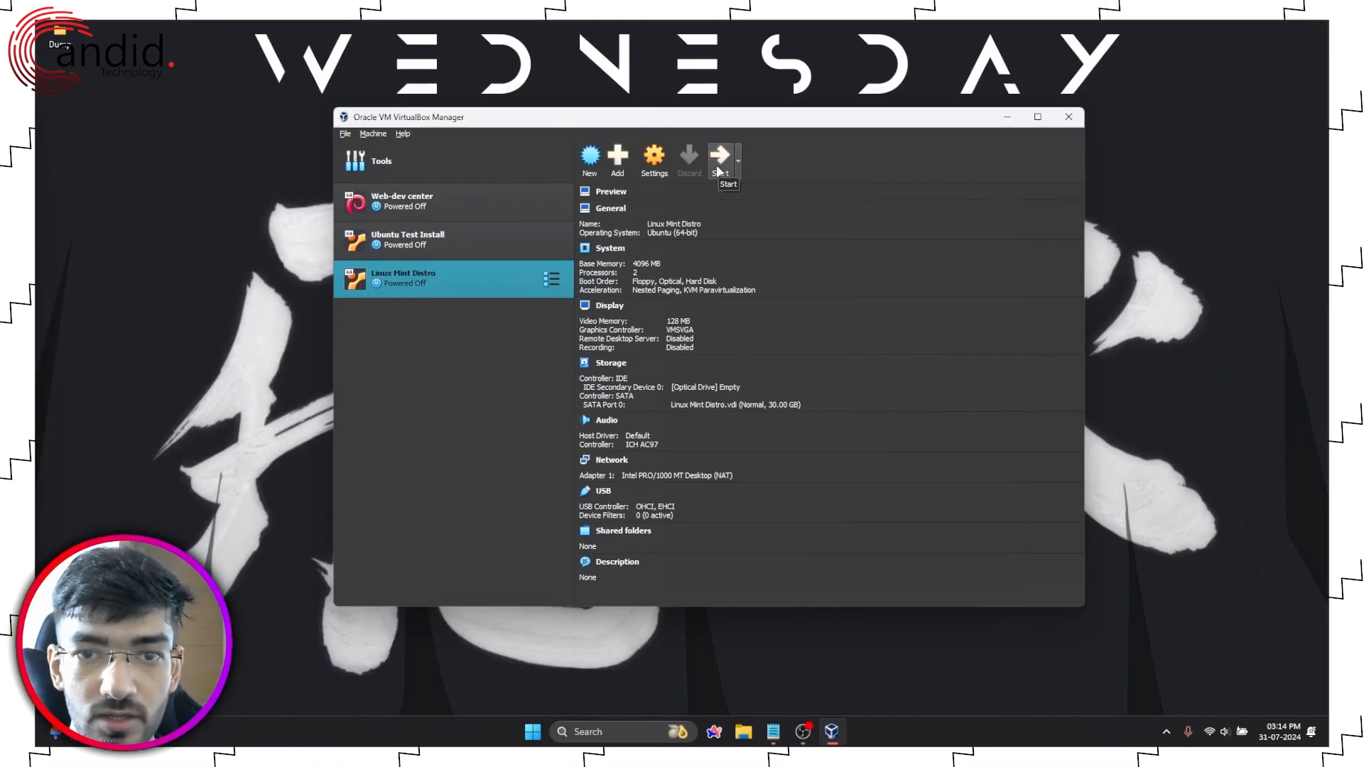
Step: Start the VM and, after the boot failure, mount linuxmint-22-cinnamon-64bit.iso and retry booting
{"action": "left_click", "coordinate": [719, 171]}
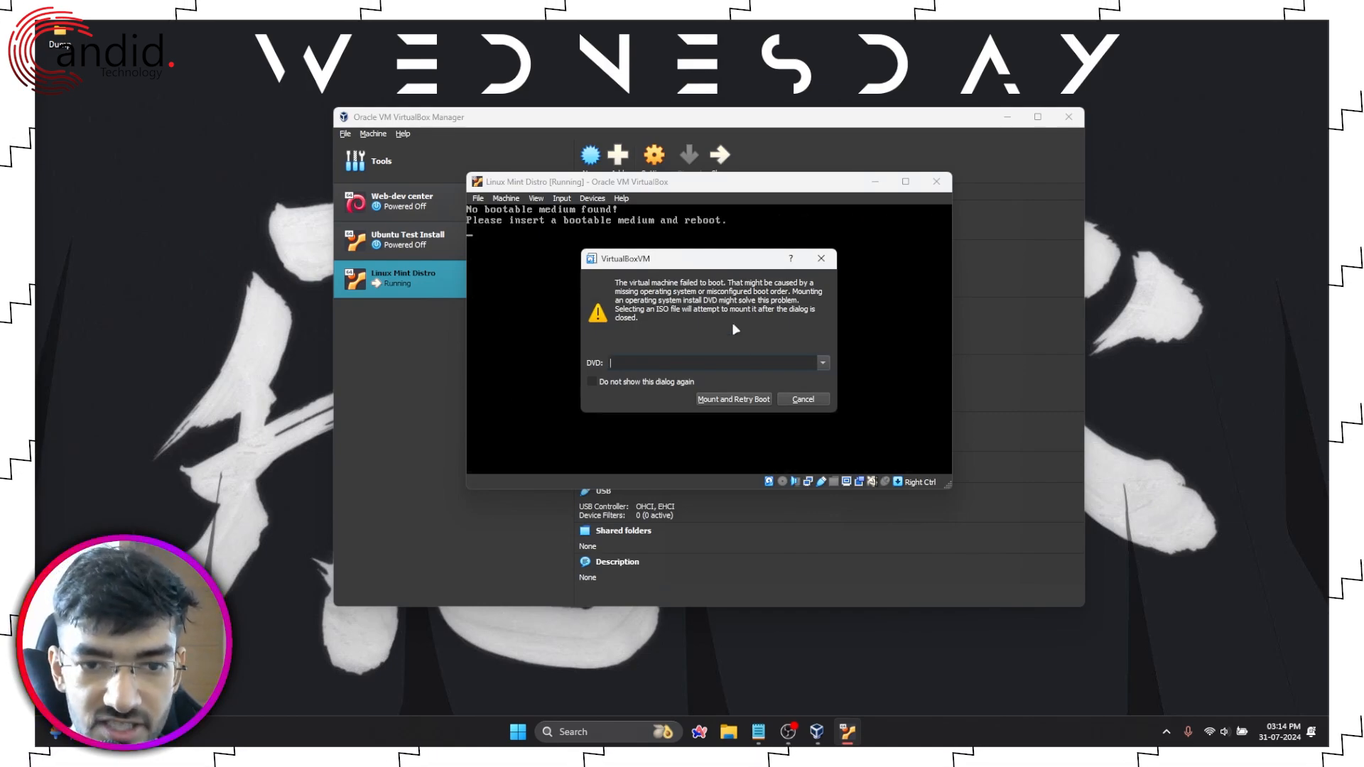
{"action": "left_click", "coordinate": [822, 362]}
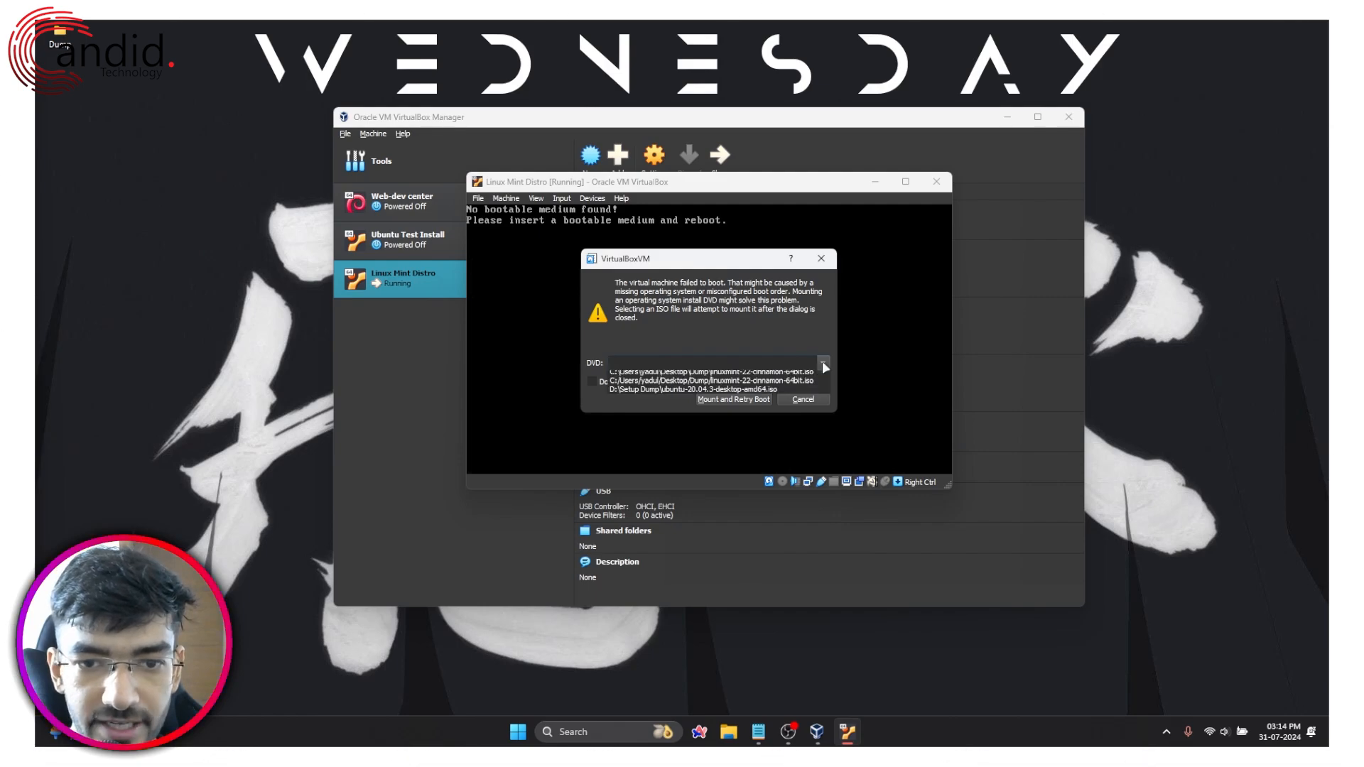
{"action": "left_click", "coordinate": [716, 403]}
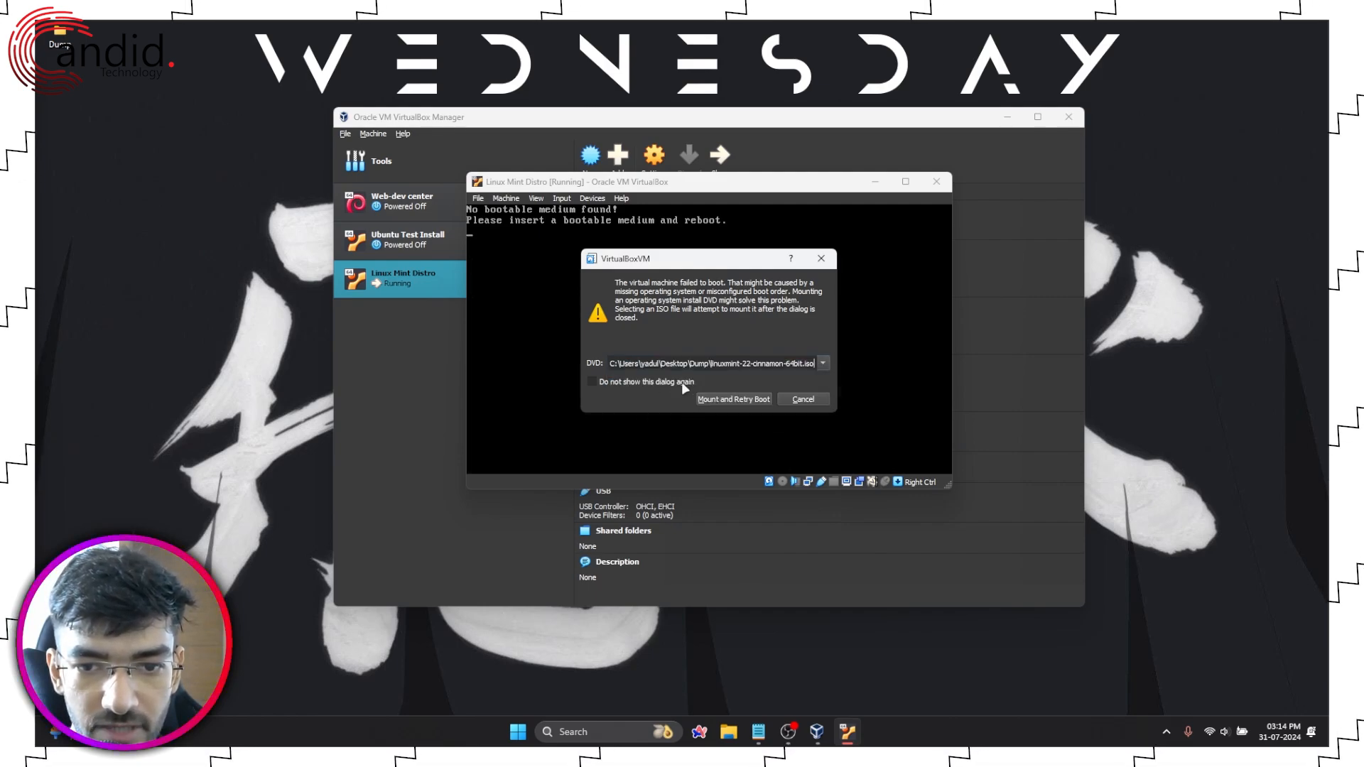
{"action": "left_click", "coordinate": [725, 400]}
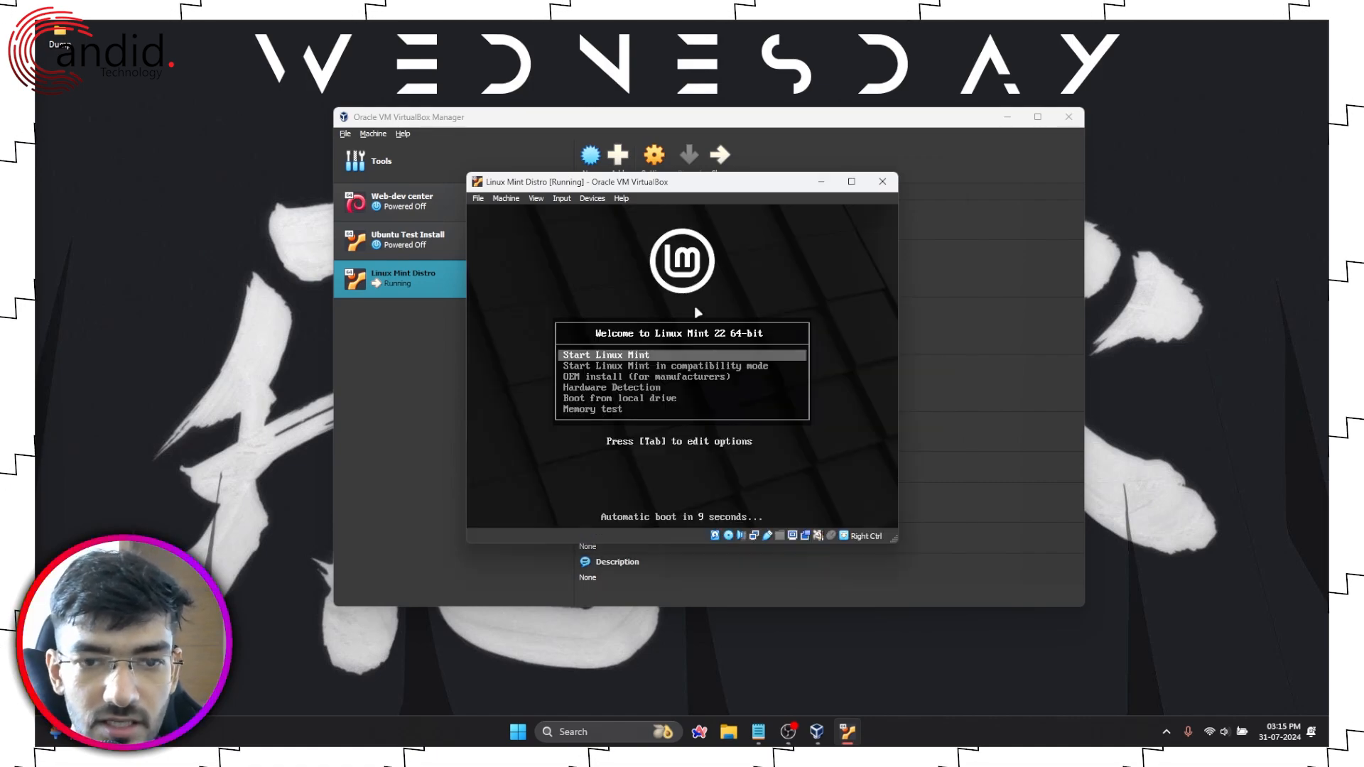
Step: Browse the Linux Mint 22 boot menu and boot the Start Linux Mint entry
{"action": "key", "text": "Down"}
{"action": "key", "text": "Down"}
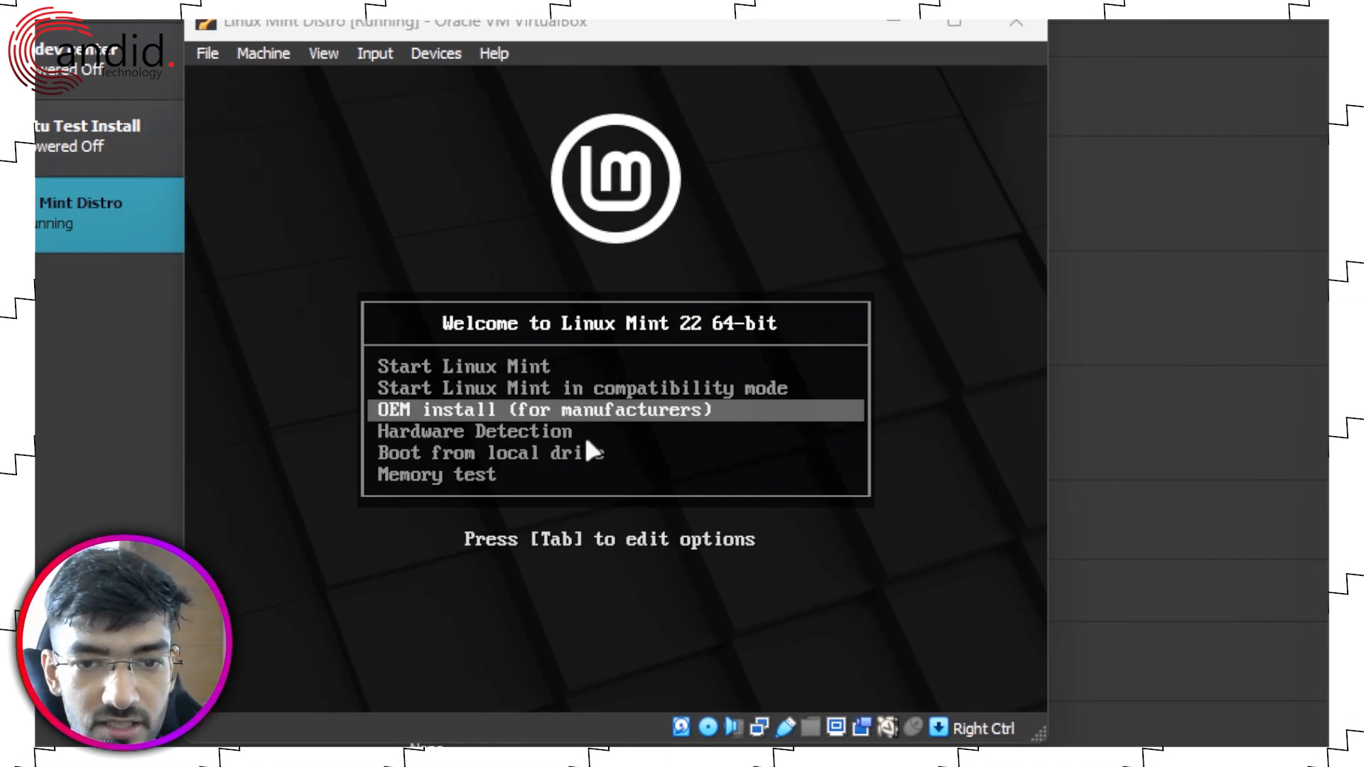
{"action": "key", "text": "Up"}
{"action": "key", "text": "Up"}
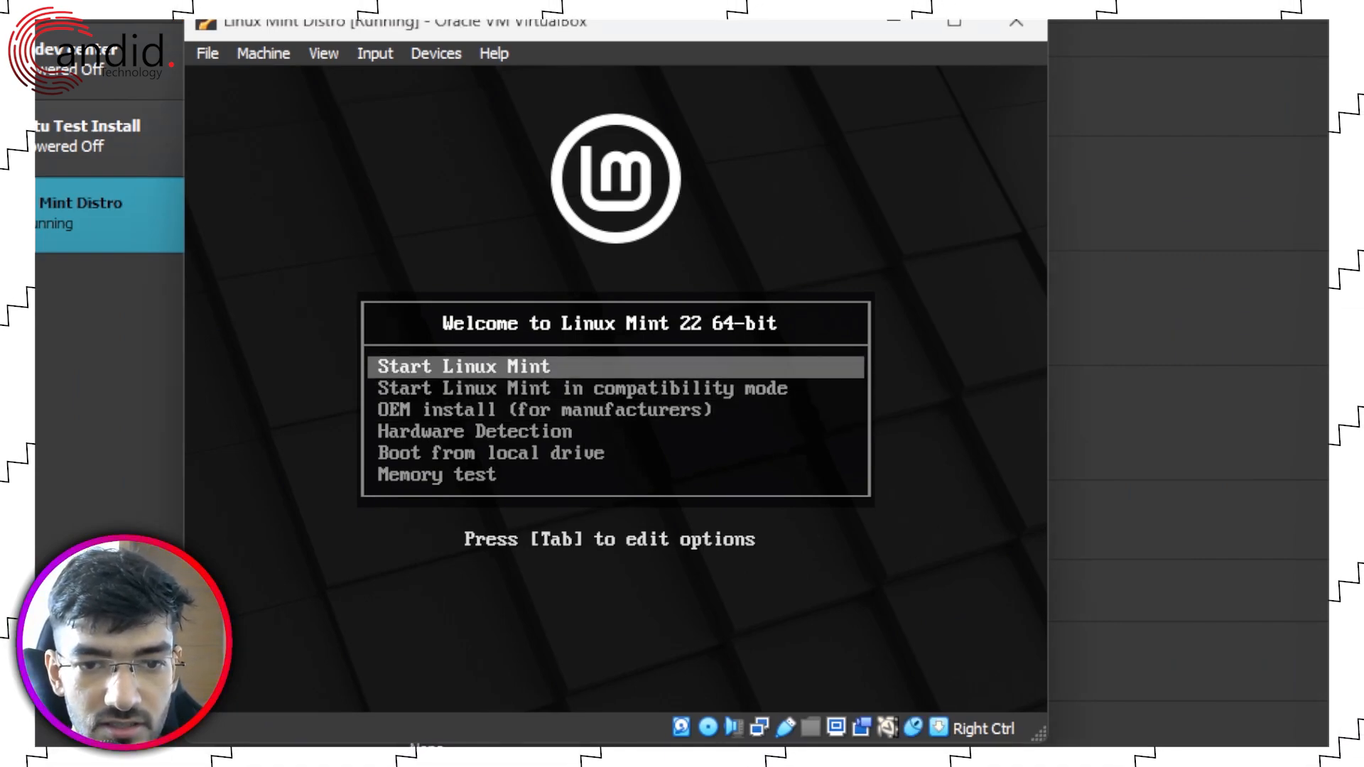
{"action": "key", "text": "Down"}
{"action": "key", "text": "Down"}
{"action": "key", "text": "Down"}
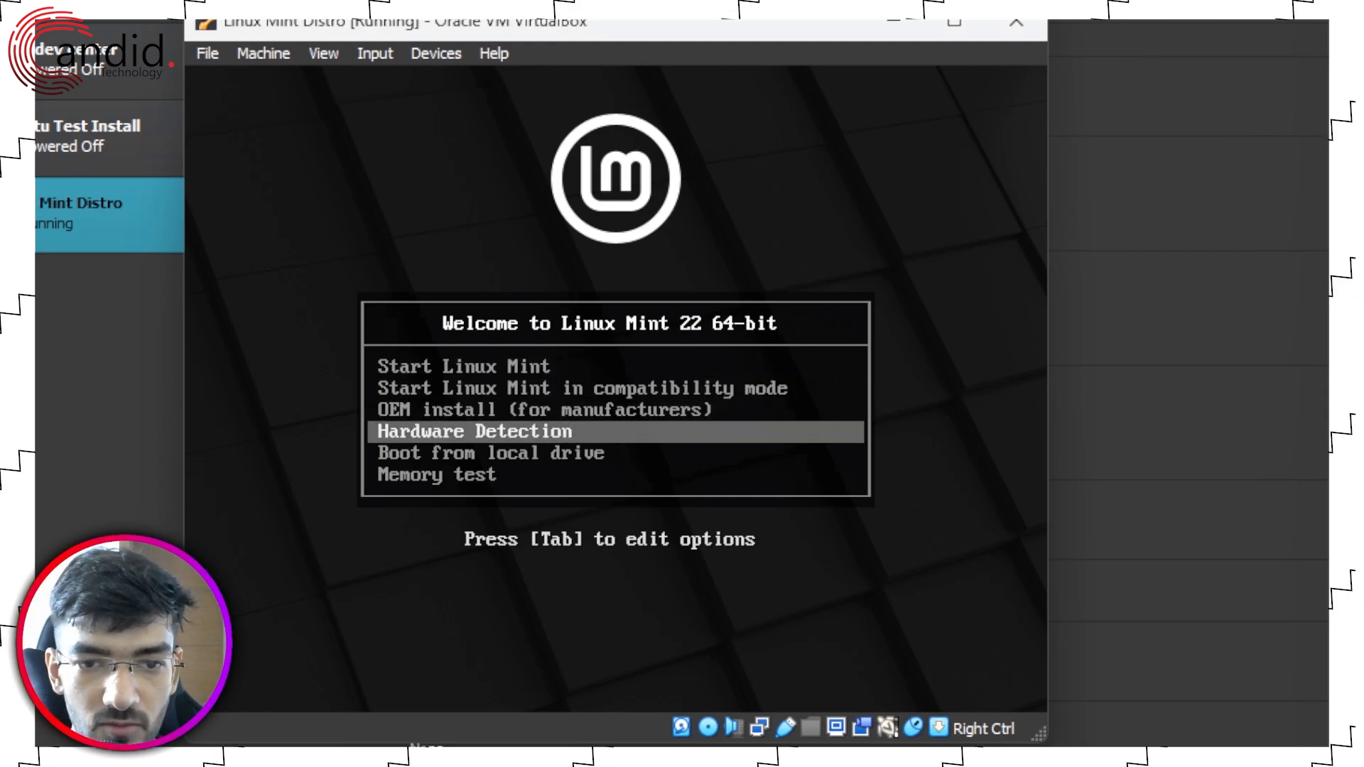
{"action": "key", "text": "Down"}
{"action": "key", "text": "Up"}
{"action": "key", "text": "Up"}
{"action": "key", "text": "Up"}
{"action": "key", "text": "Up"}
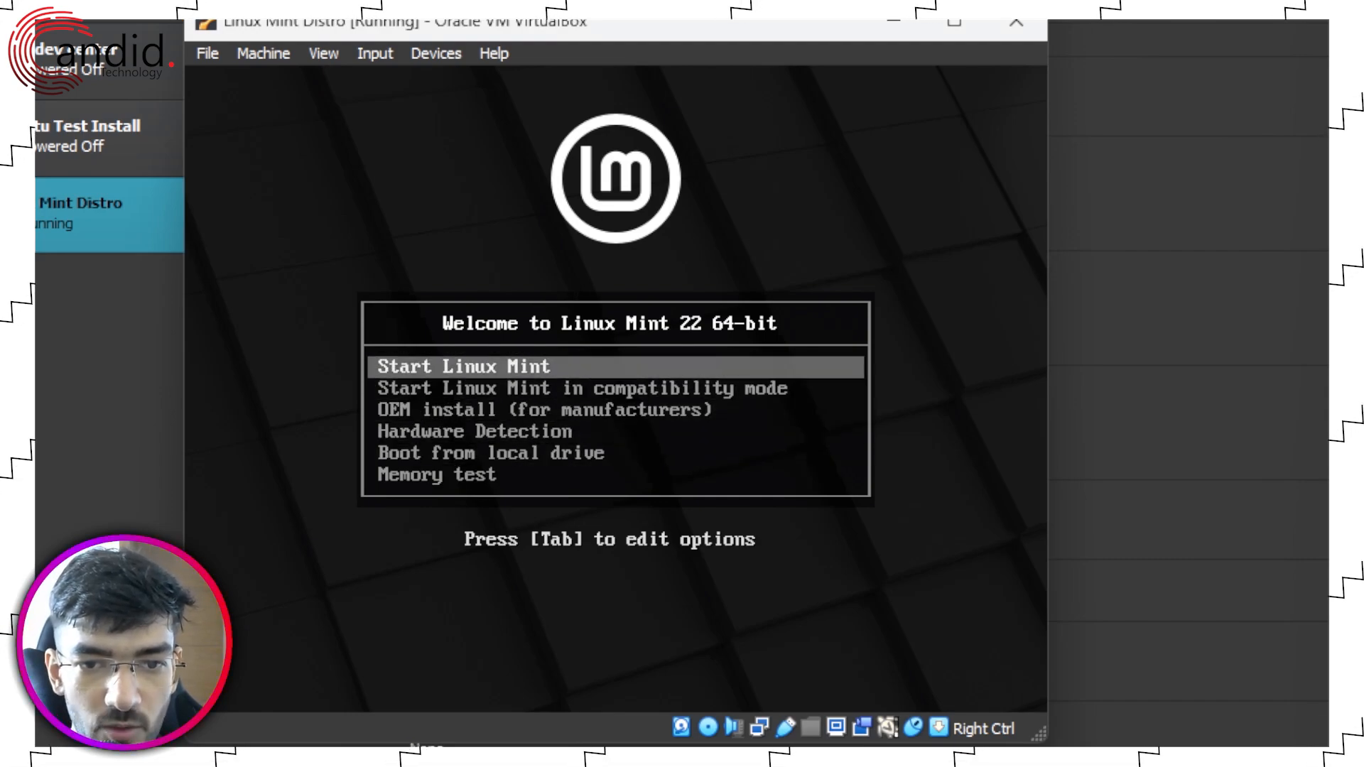
{"action": "key", "text": "Return"}
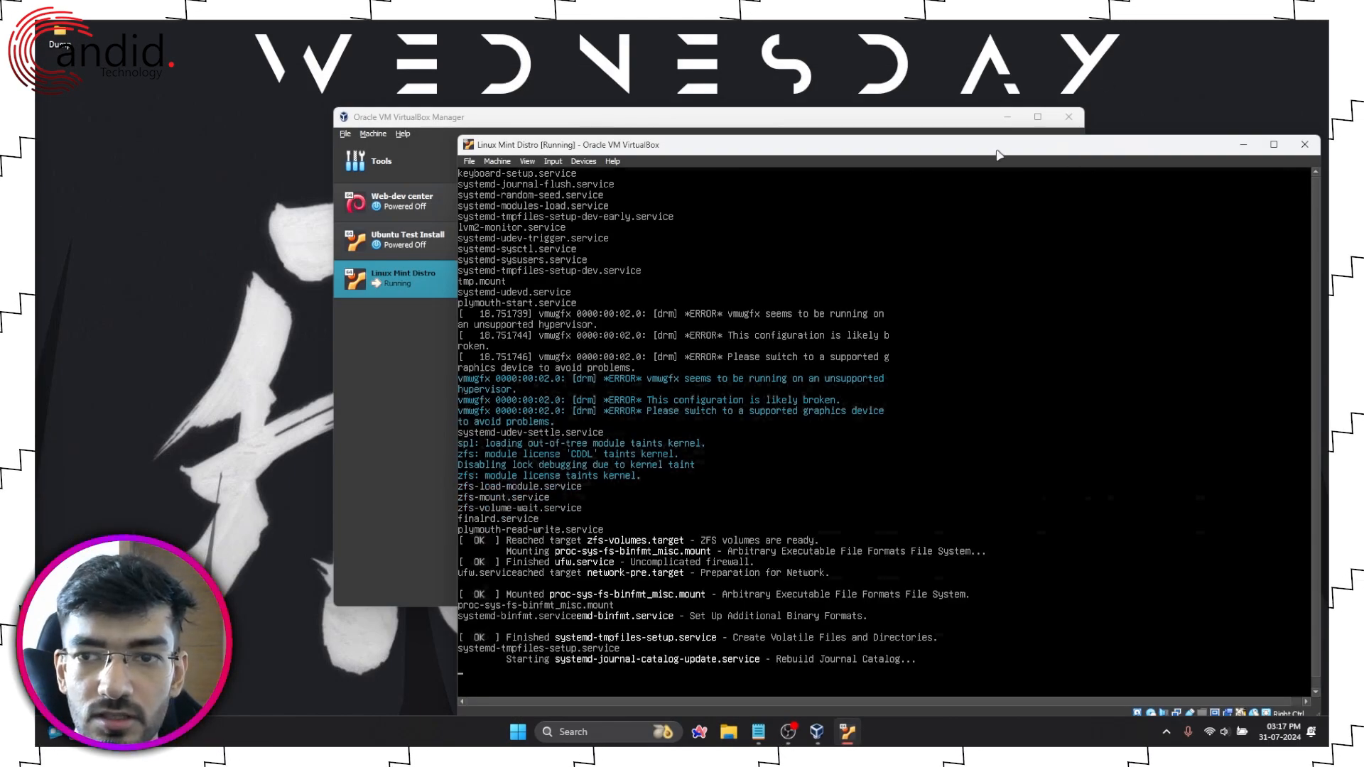
Step: Move the VM window up and to the left while the live system boots
{"action": "left_click_drag", "start_coordinate": [997, 152], "coordinate": [800, 94]}
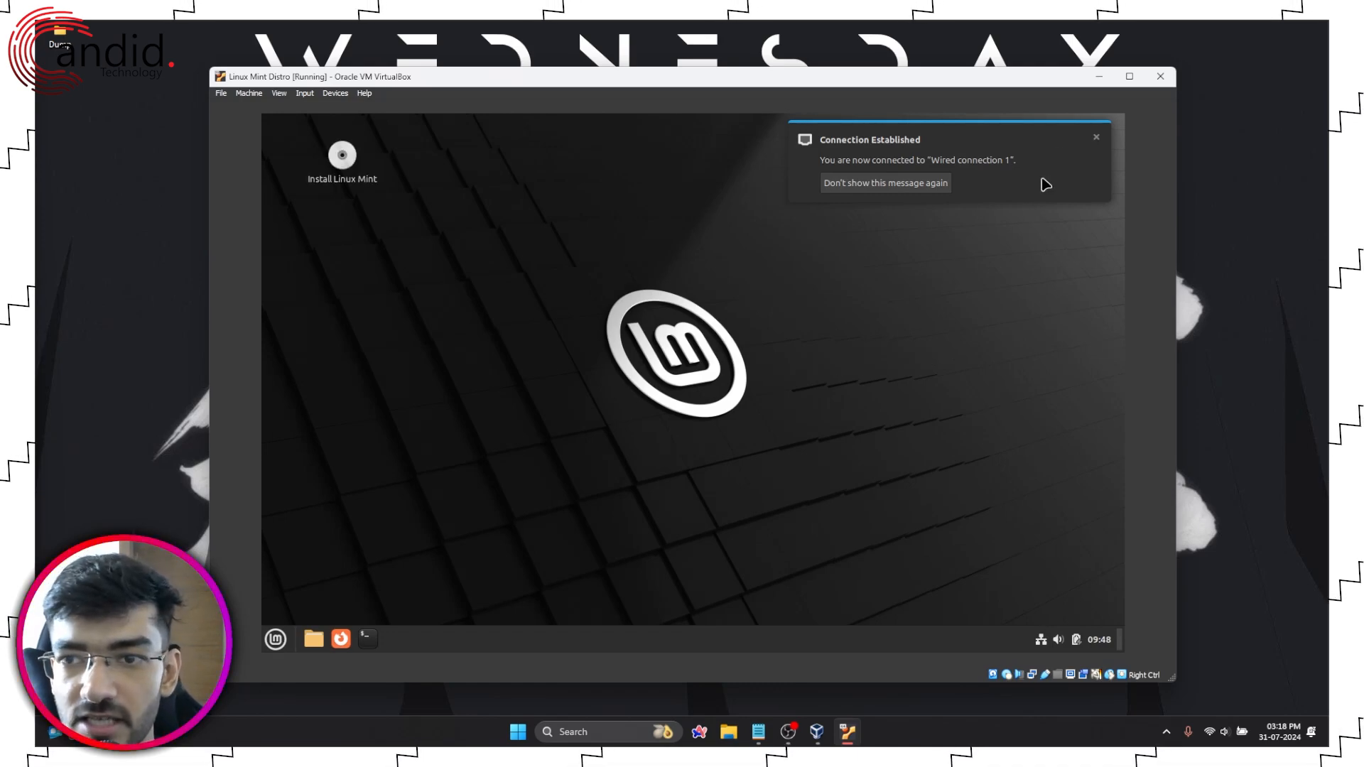
Step: Dismiss the wired connection established notice on the Mint desktop
{"action": "left_click", "coordinate": [1097, 138]}
{"action": "left_click_drag", "start_coordinate": [537, 270], "coordinate": [901, 485]}
{"action": "left_click_drag", "start_coordinate": [531, 252], "coordinate": [853, 492]}
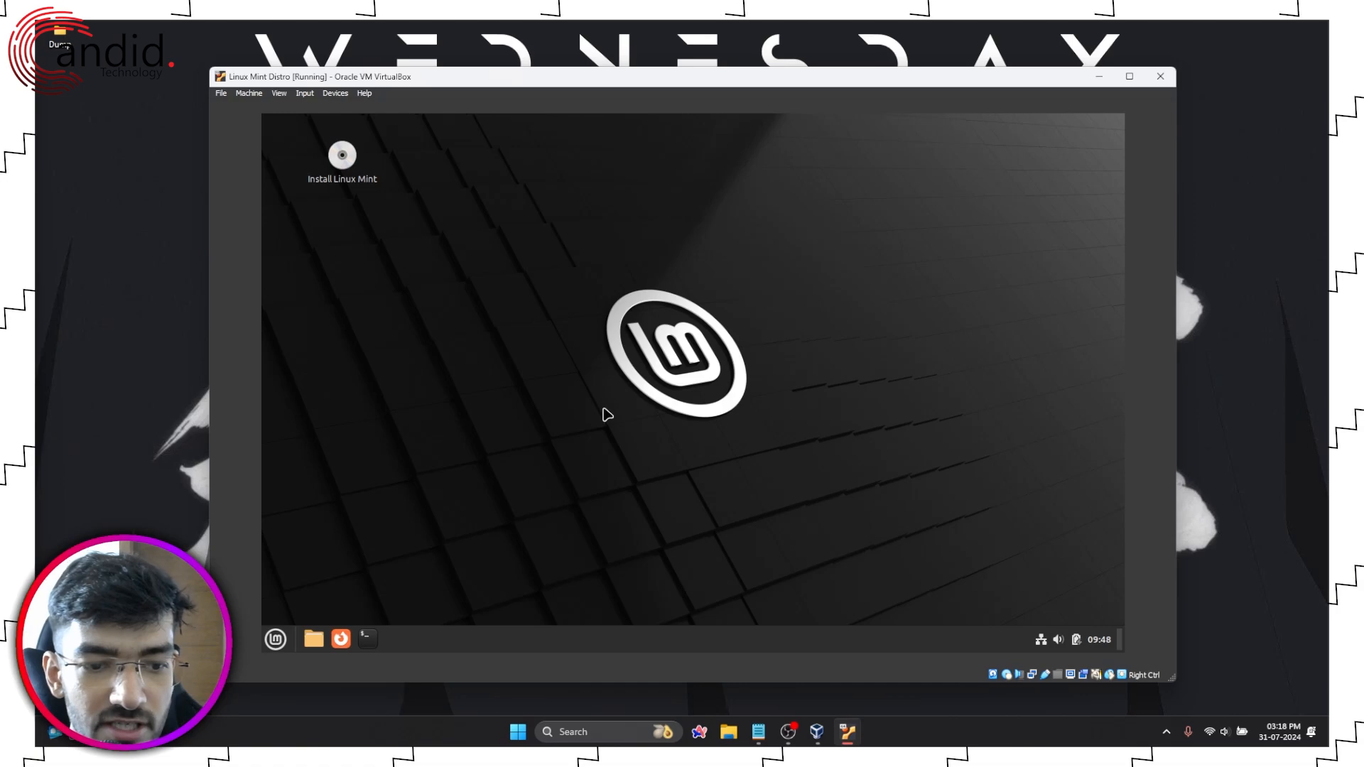
Step: Open a terminal, run whoami to confirm the live user is mint, then exit
{"action": "left_click", "coordinate": [369, 637]}
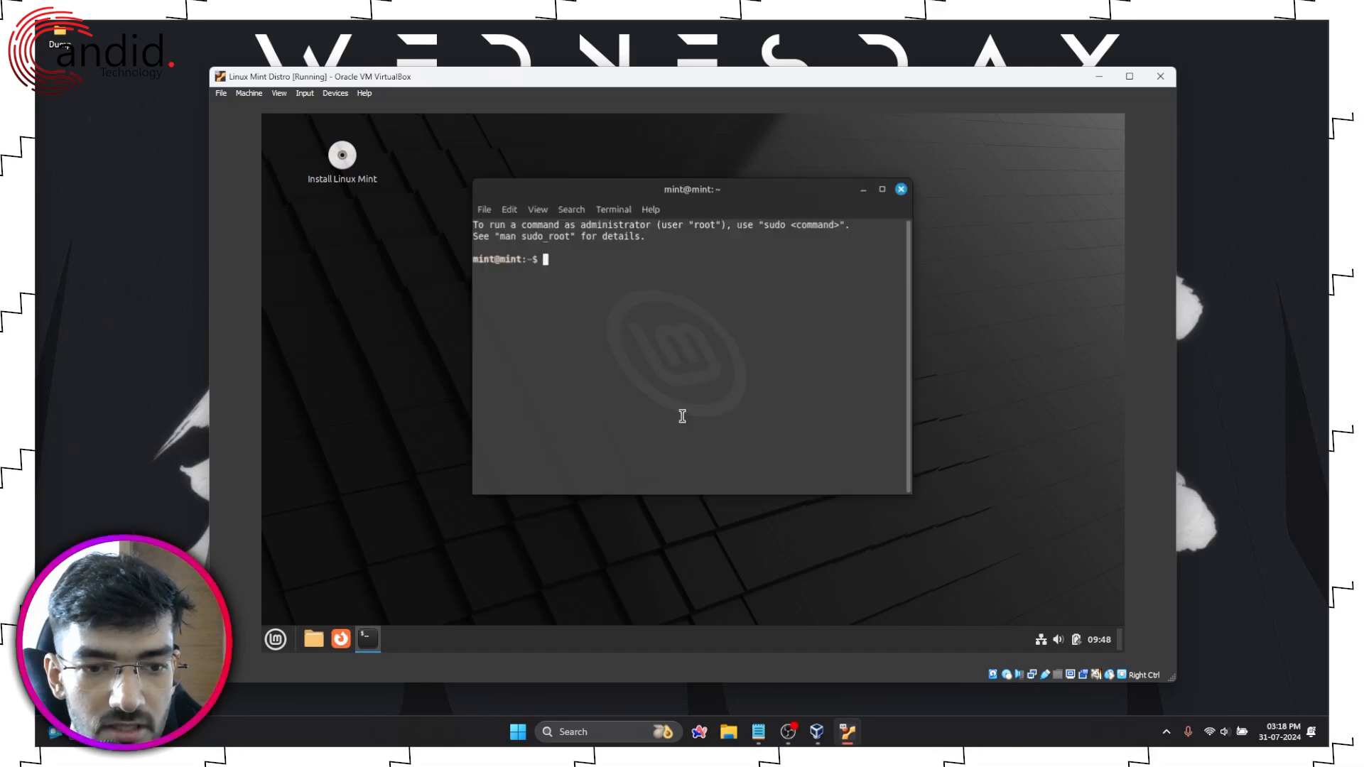
{"action": "left_click_drag", "start_coordinate": [649, 189], "coordinate": [694, 233]}
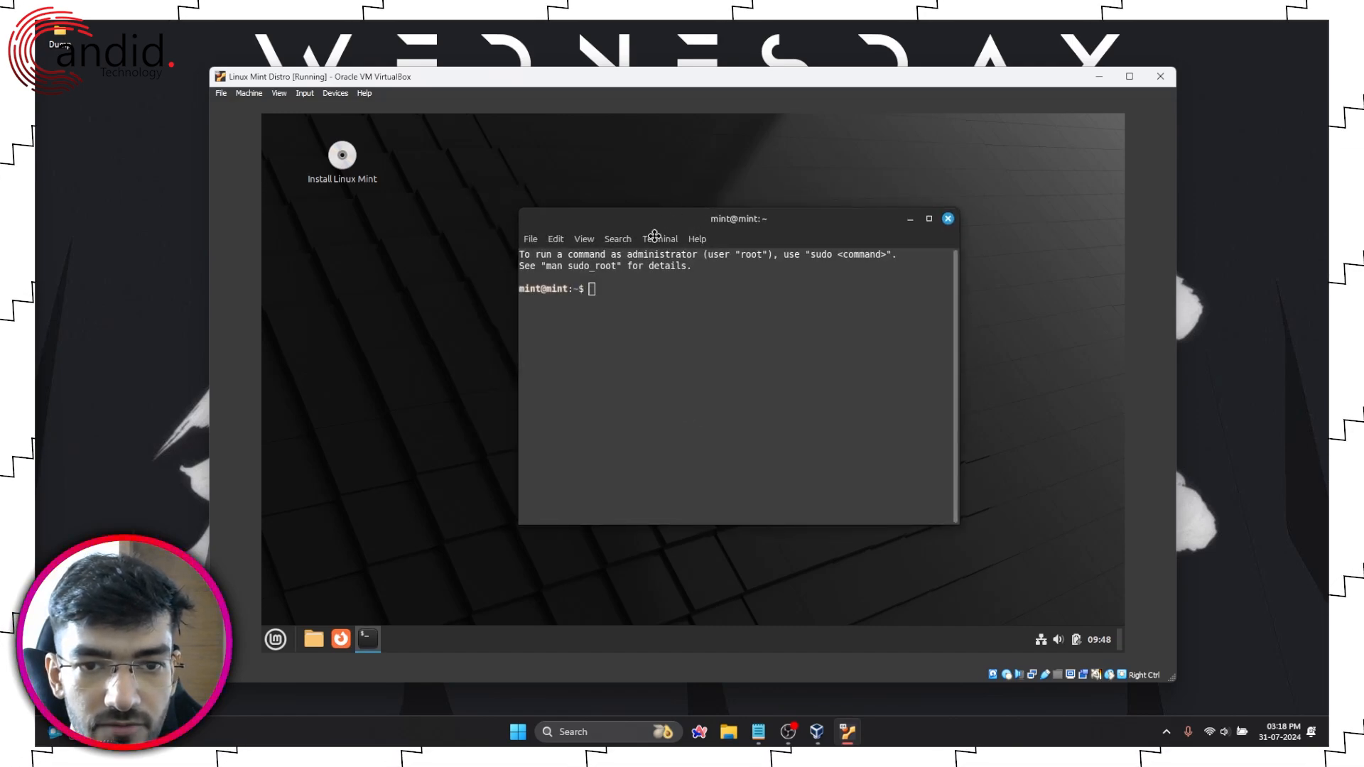
{"action": "type", "text": "whoami"}
{"action": "key", "text": "Return"}
{"action": "type", "text": "exit"}
{"action": "key", "text": "Return"}
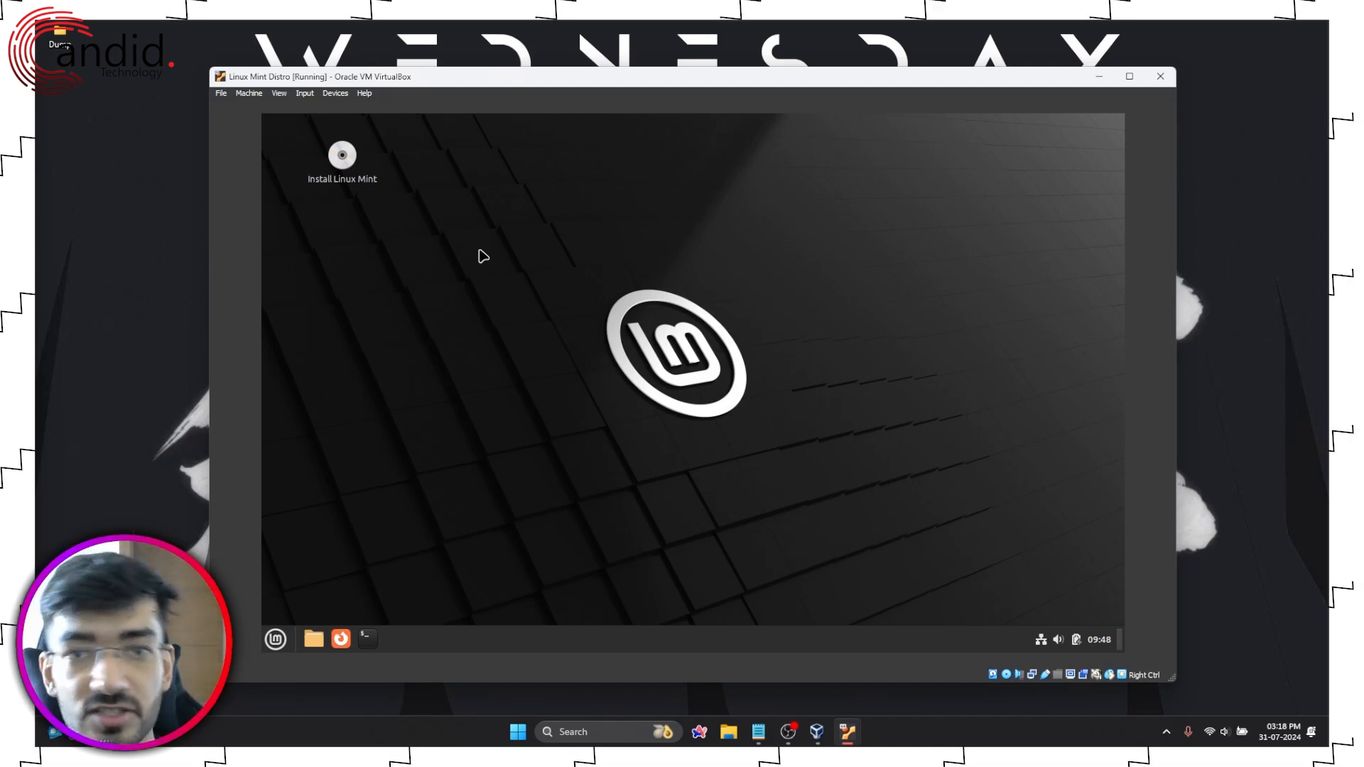
Step: Launch Install Linux Mint, keep English with the English (US) keyboard, and enable multimedia codecs
{"action": "double_click", "coordinate": [341, 169]}
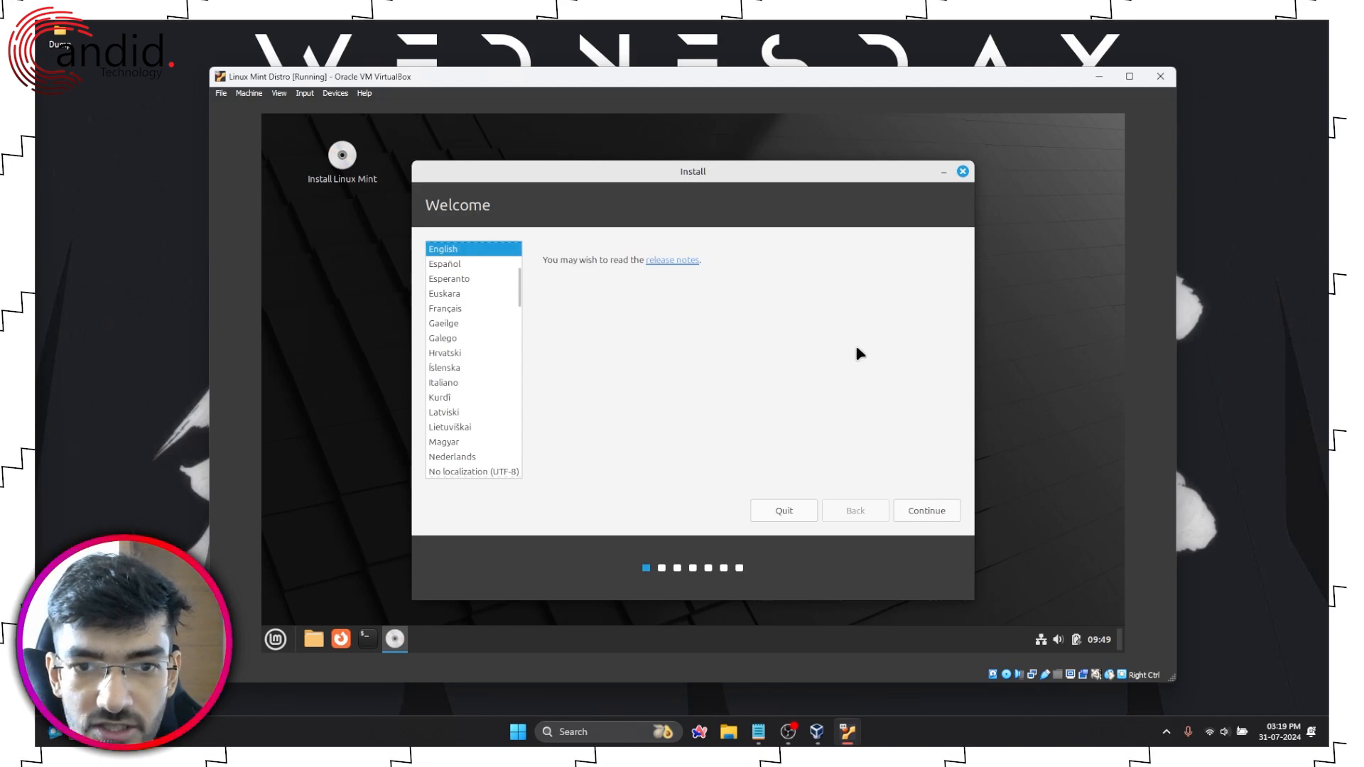
{"action": "left_click", "coordinate": [929, 514]}
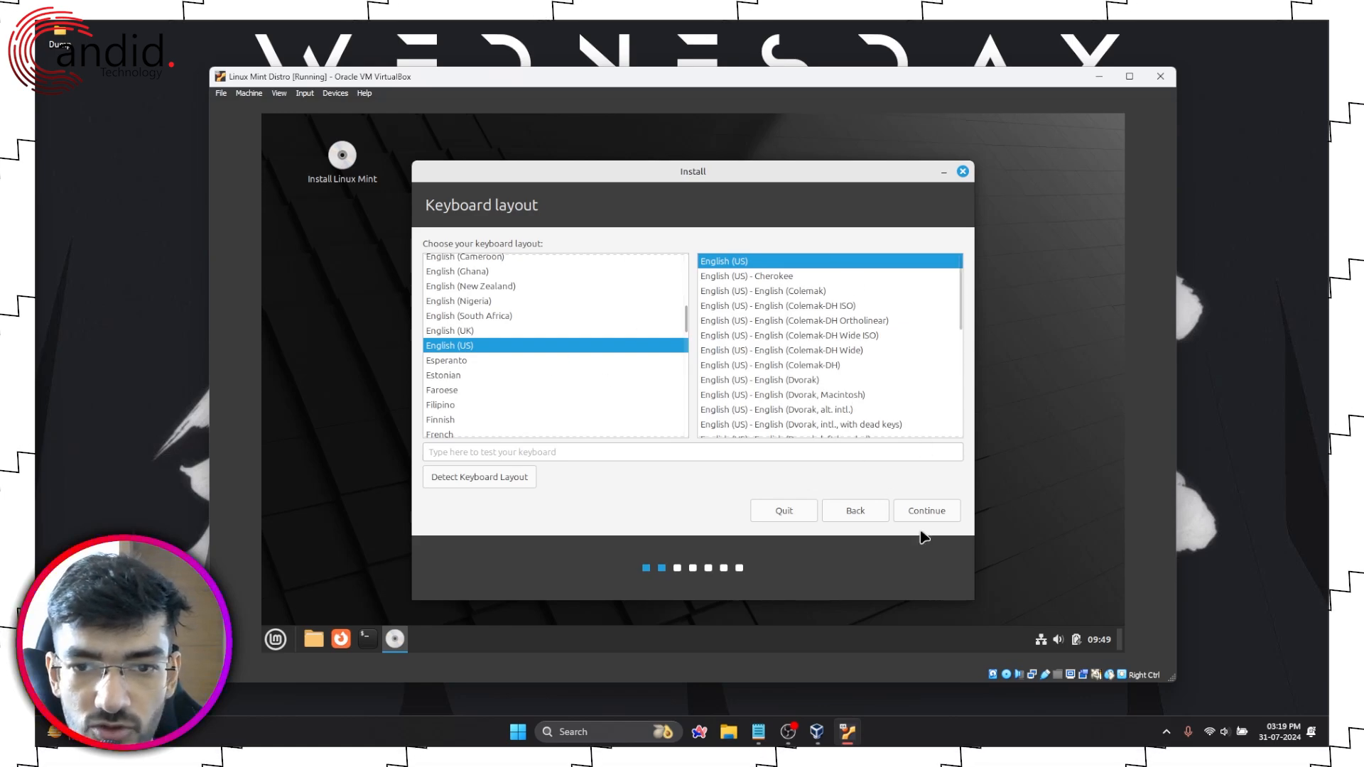
{"action": "left_click", "coordinate": [928, 506]}
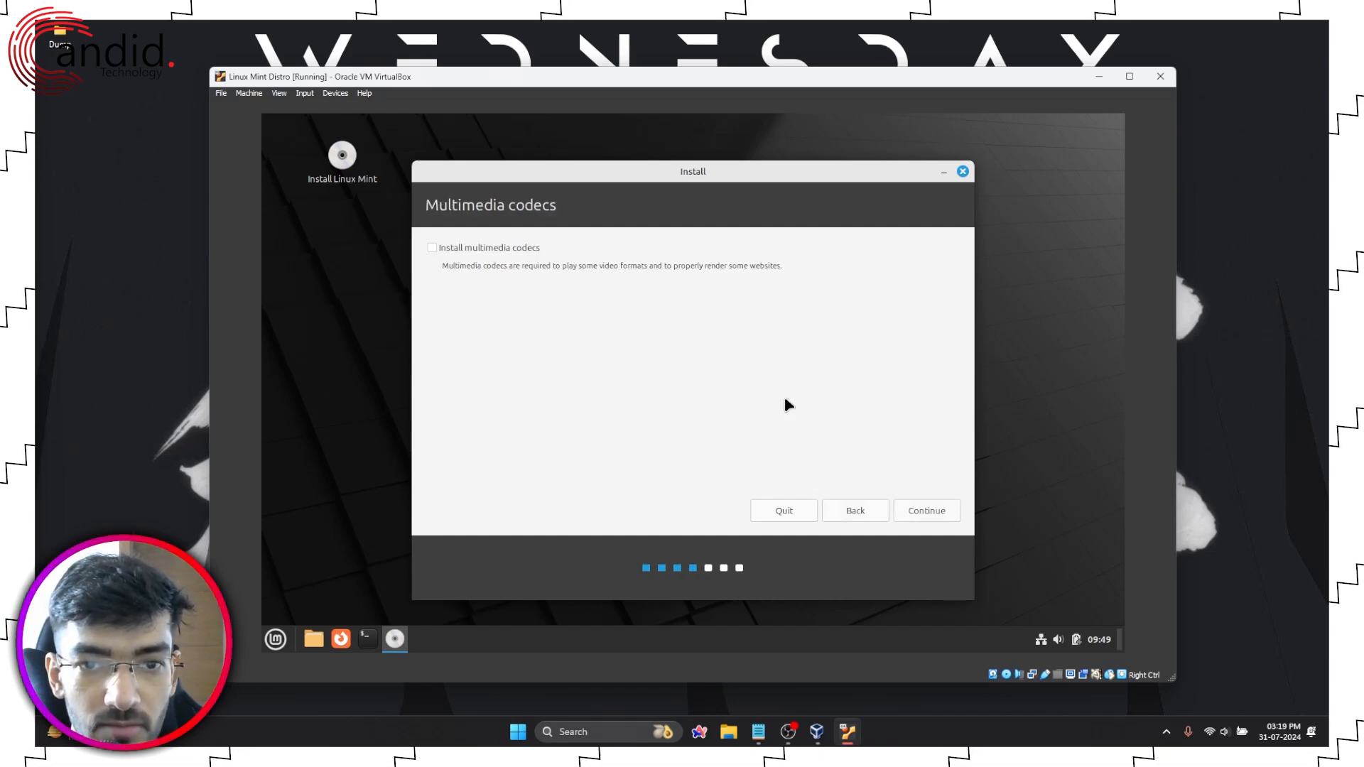
{"action": "left_click", "coordinate": [483, 250]}
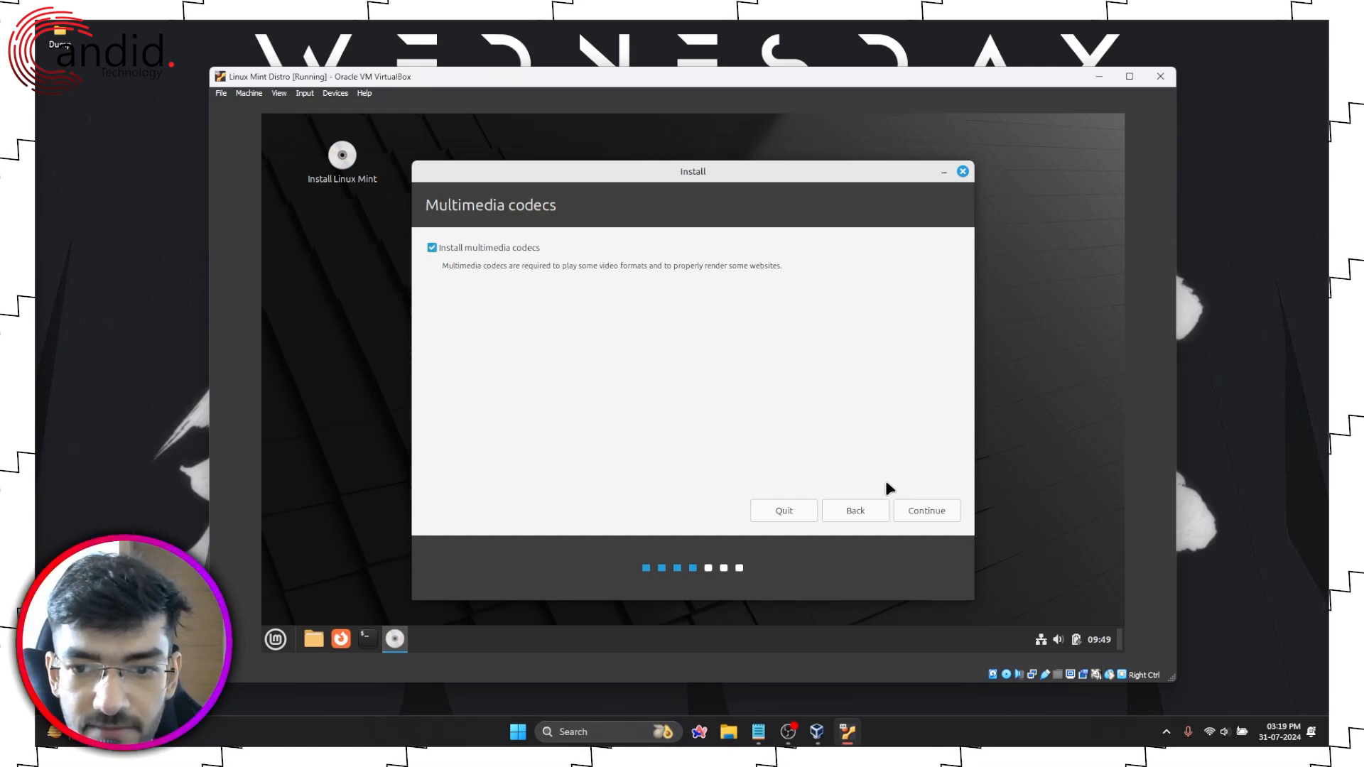
{"action": "left_click", "coordinate": [916, 512]}
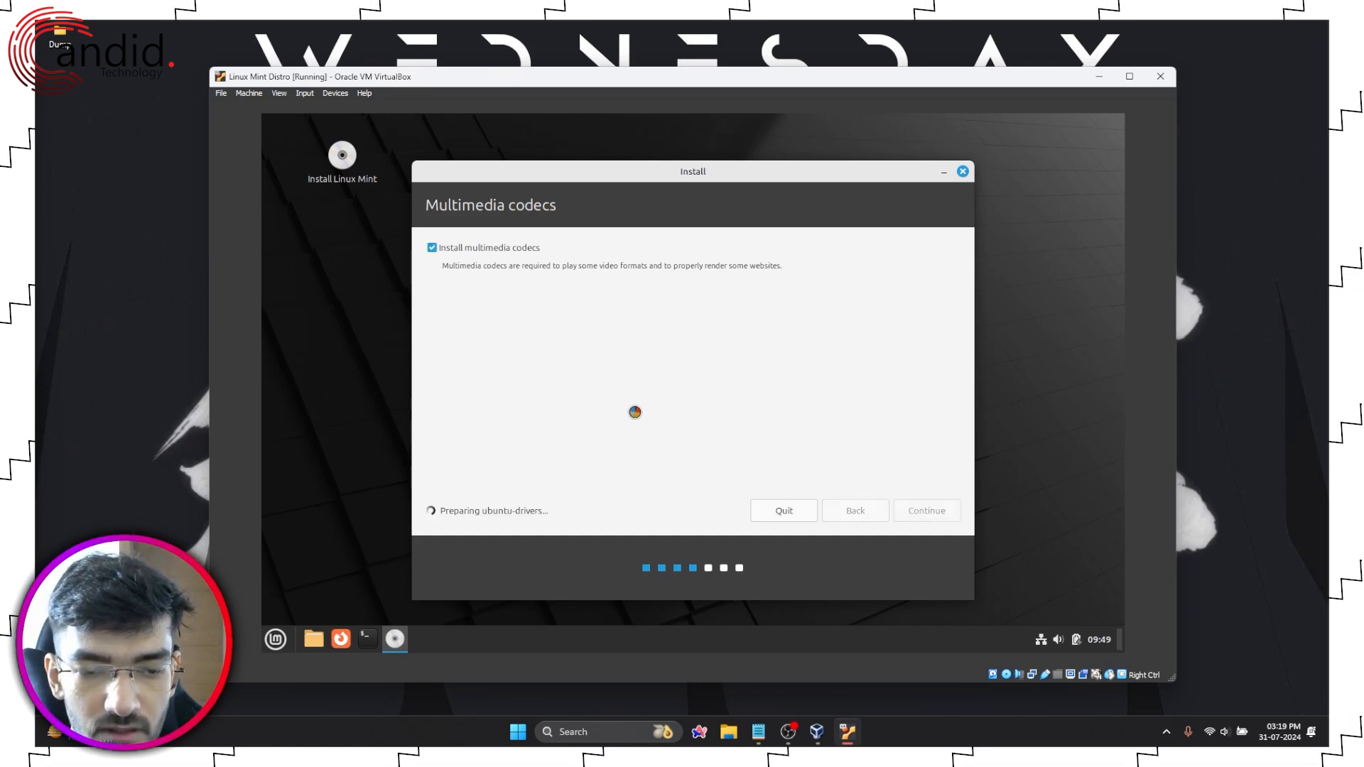